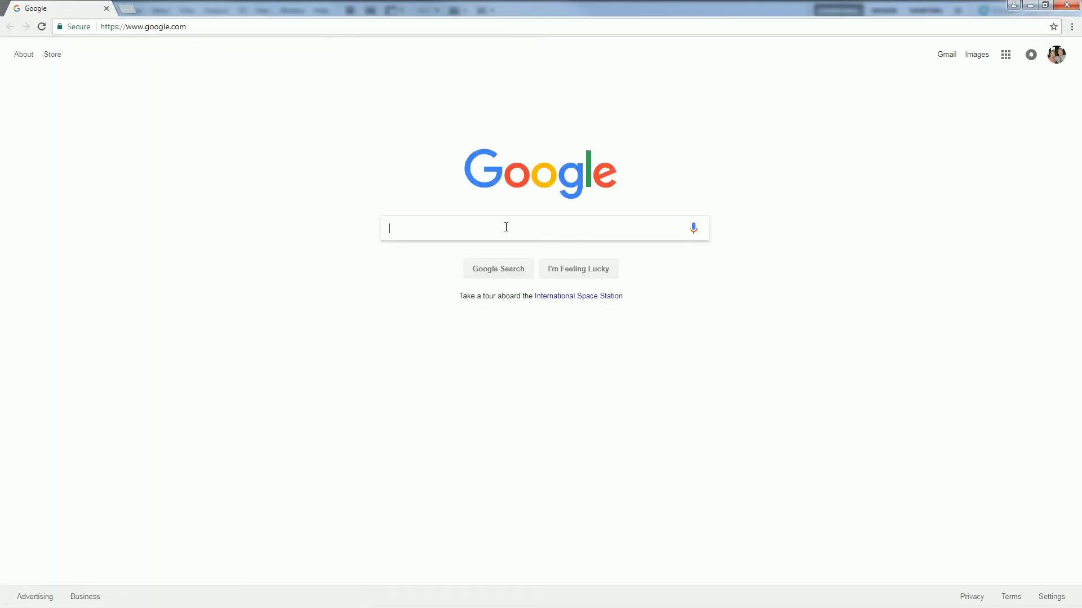
- Search Google Images for "flower bed texture"
text(flower bed)
key(Return)
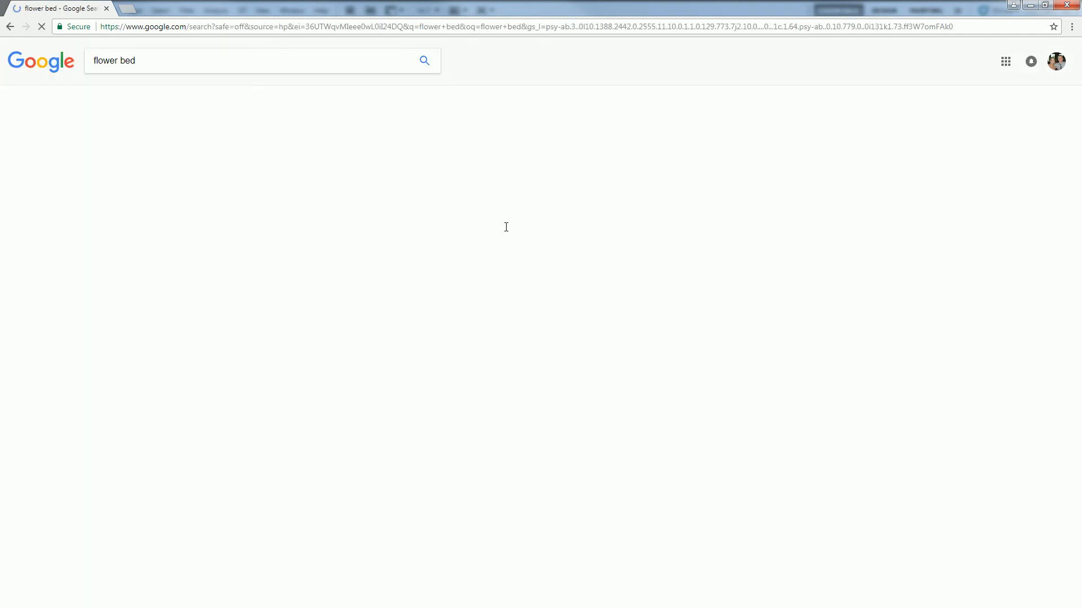
click(150, 69)
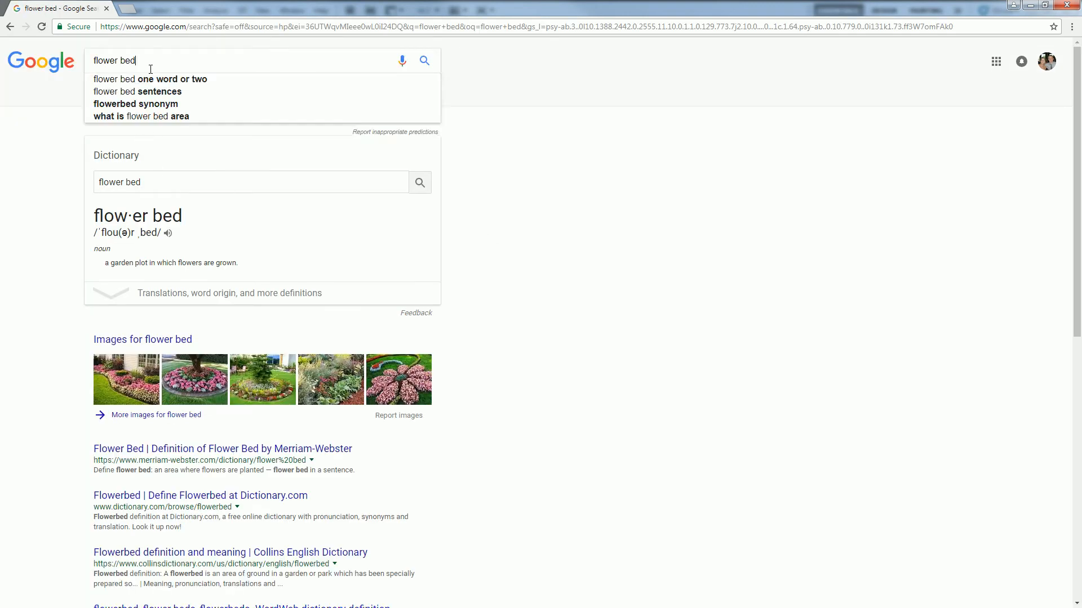
text(texture)
key(Return)
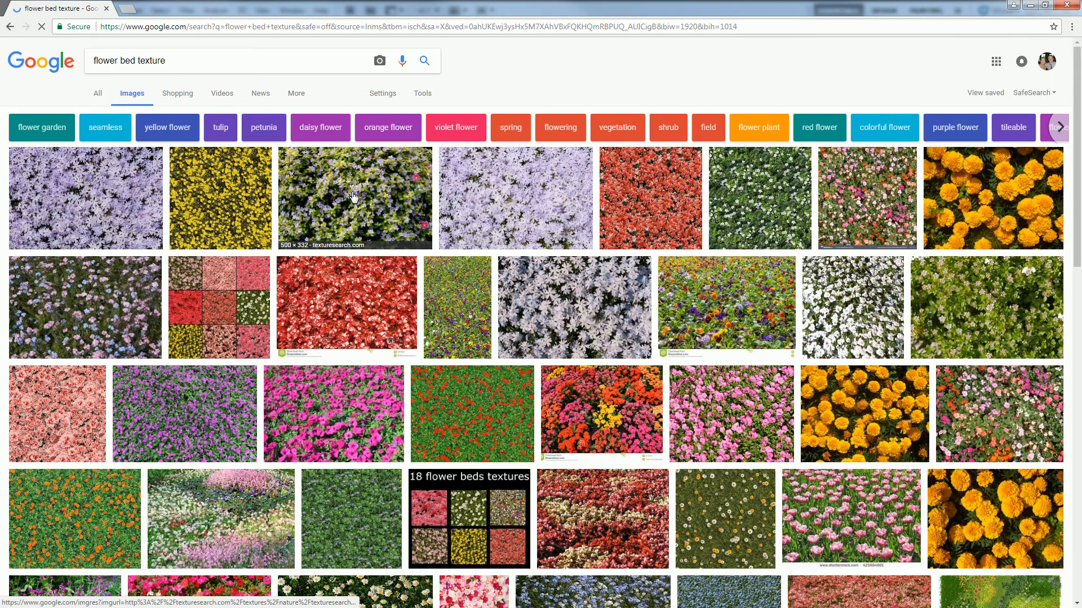
- Open the purple and green flower texture from texturesearch.com at full size and copy the image
click(353, 196)
click(779, 311)
right_click(529, 295)
click(568, 332)
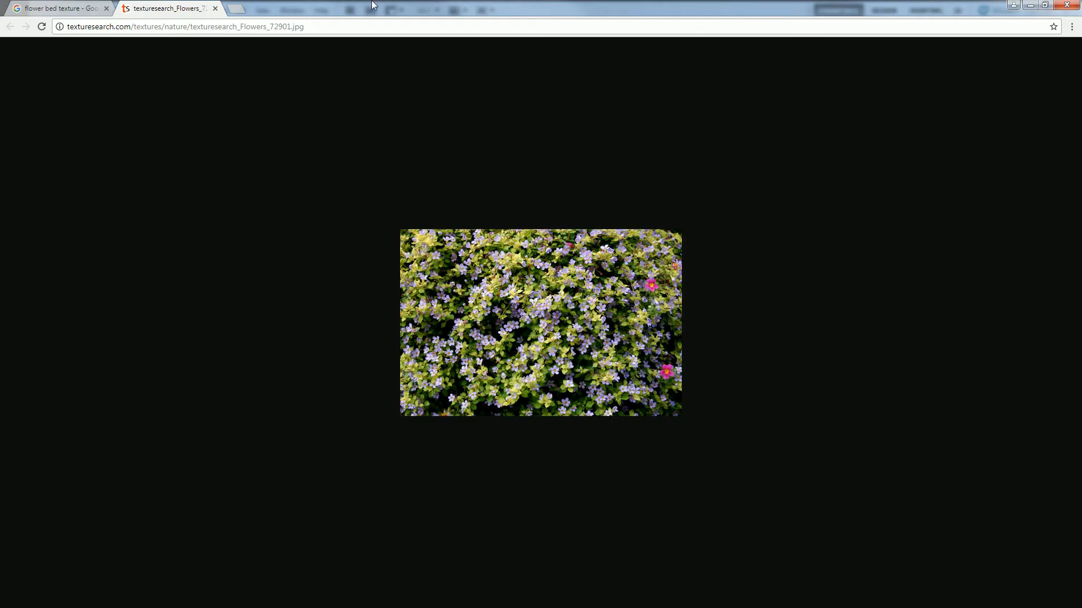
- Switch to Photoshop and paste the flower texture as a new layer directly above Layer 2
key(alt+Tab)
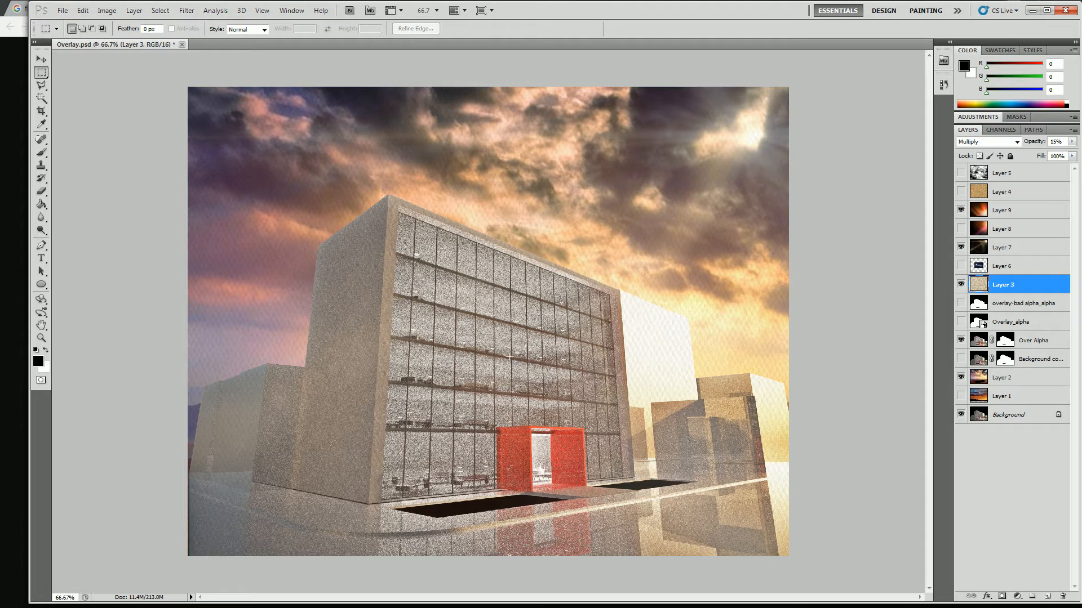
click(977, 380)
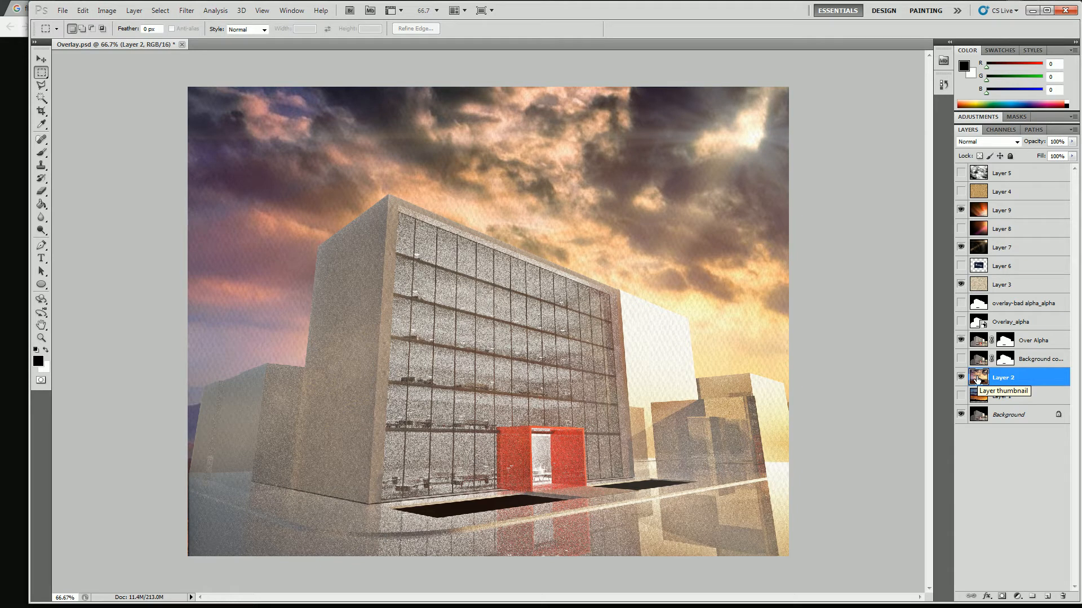
key(ctrl+v)
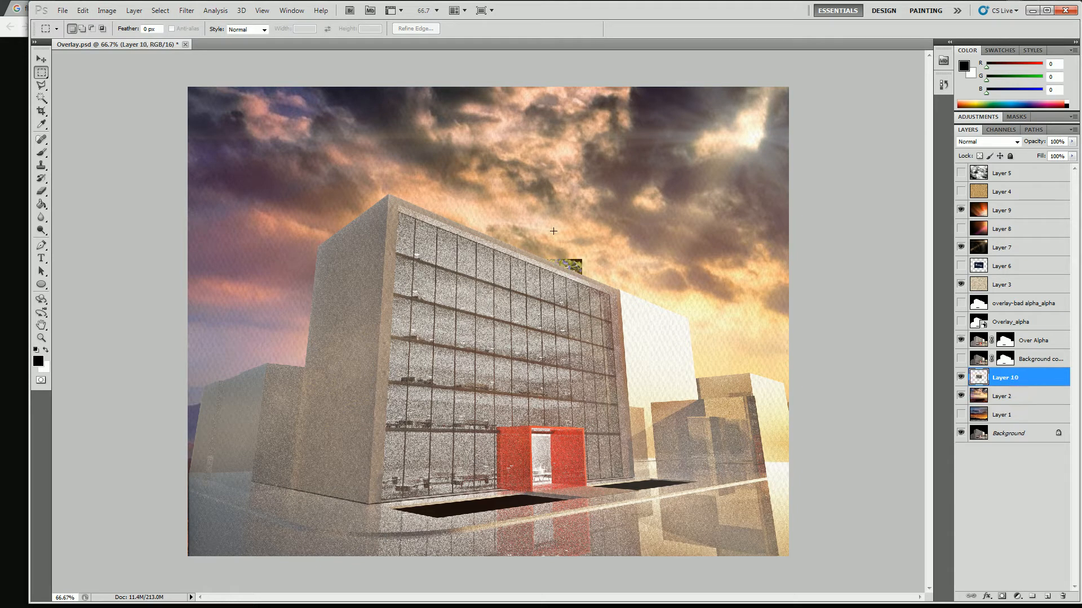
- Try distorting the flower texture in perspective to cover the two planting beds in front of the building
right_click(562, 253)
click(588, 354)
drag(564, 271, 653, 480)
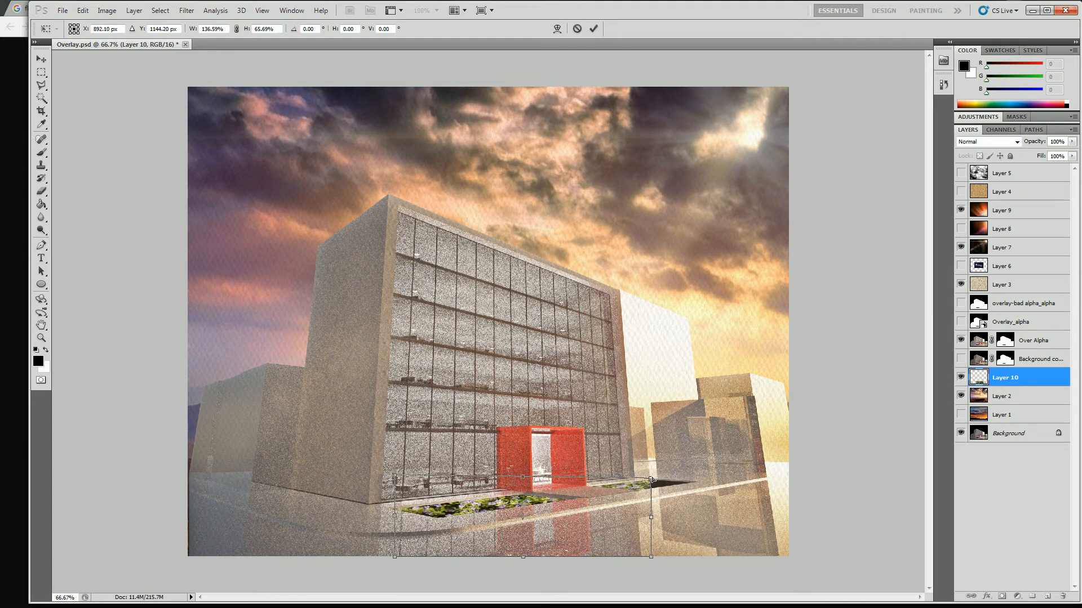
drag(651, 556, 688, 483)
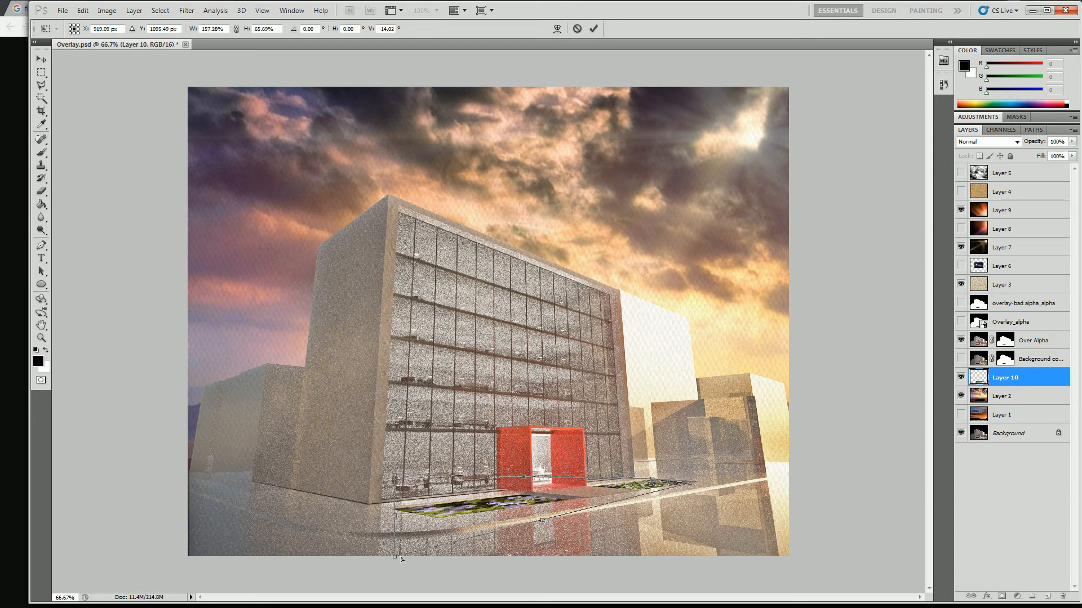
drag(396, 556, 389, 514)
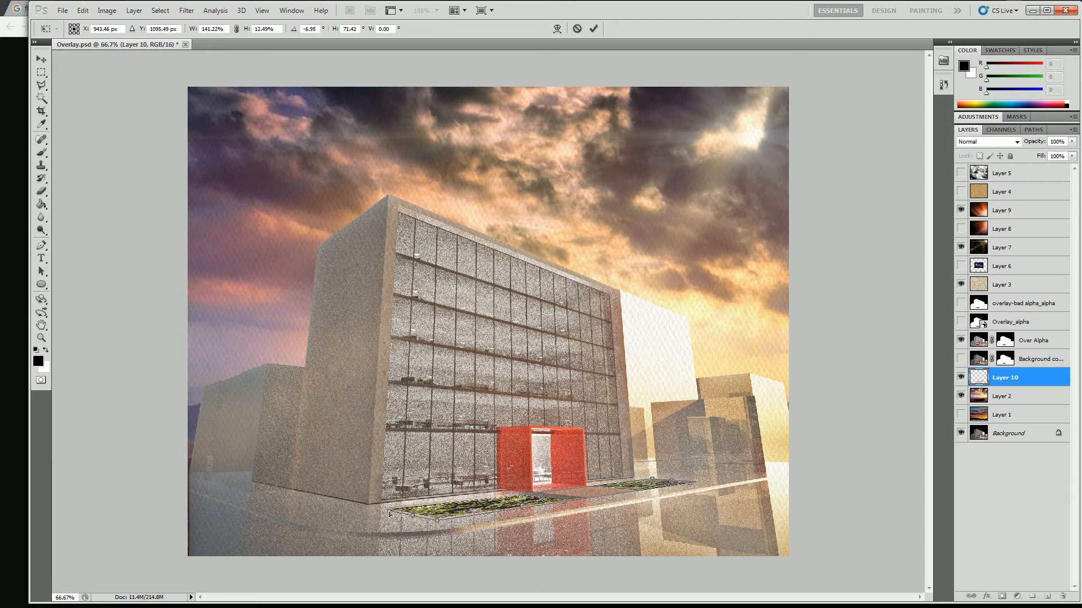
key(Return)
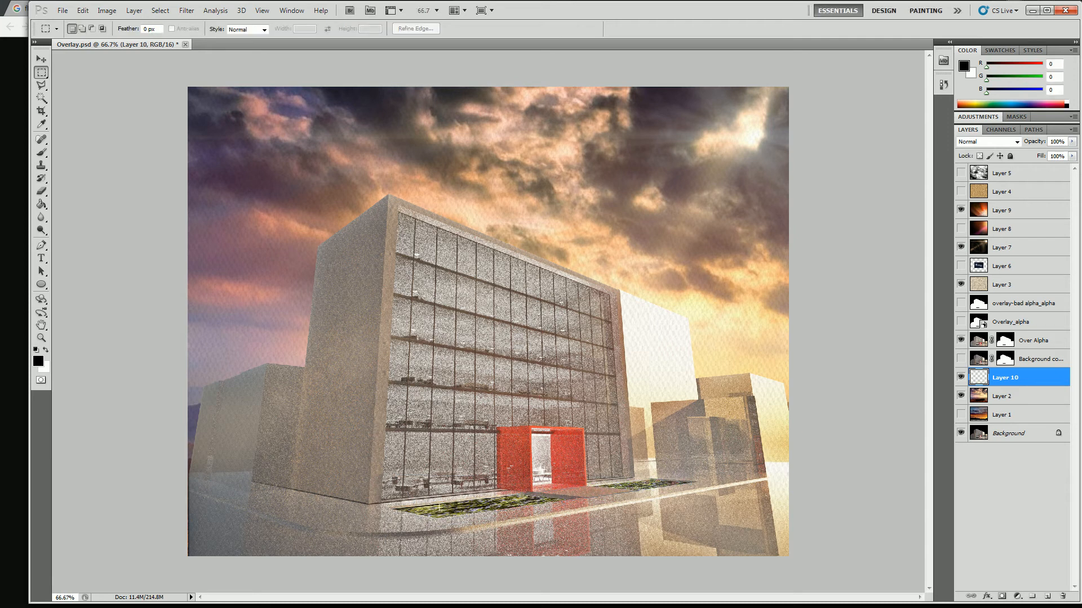
- Inspect the planting beds at 200% and undo the flower texture's distortion
click(42, 338)
click(524, 511)
click(490, 510)
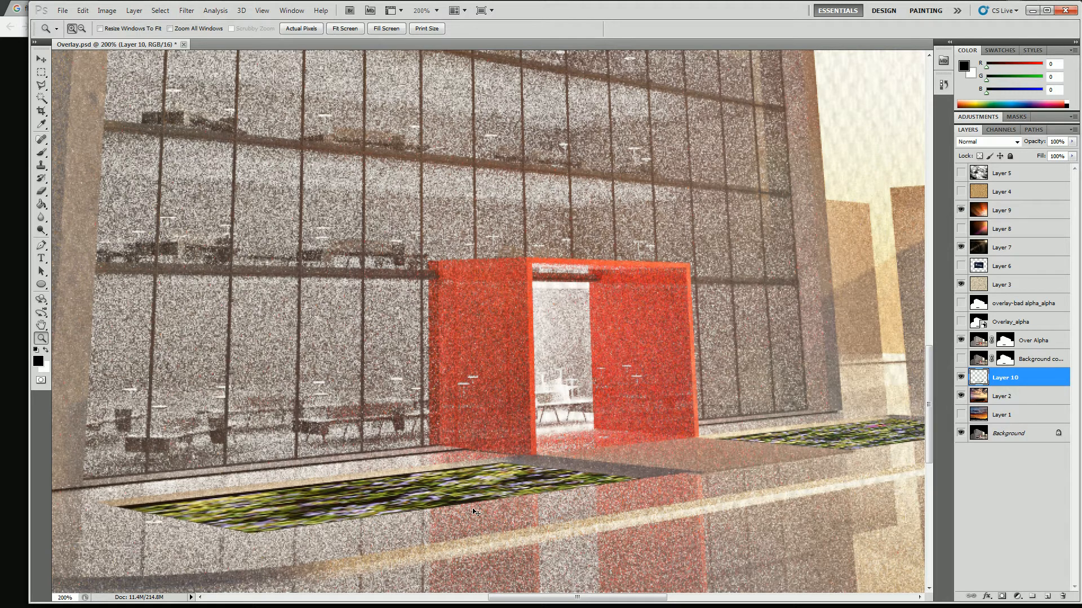
key(ctrl+z)
scroll(479, 423, down, 1)
scroll(479, 423, down, 3)
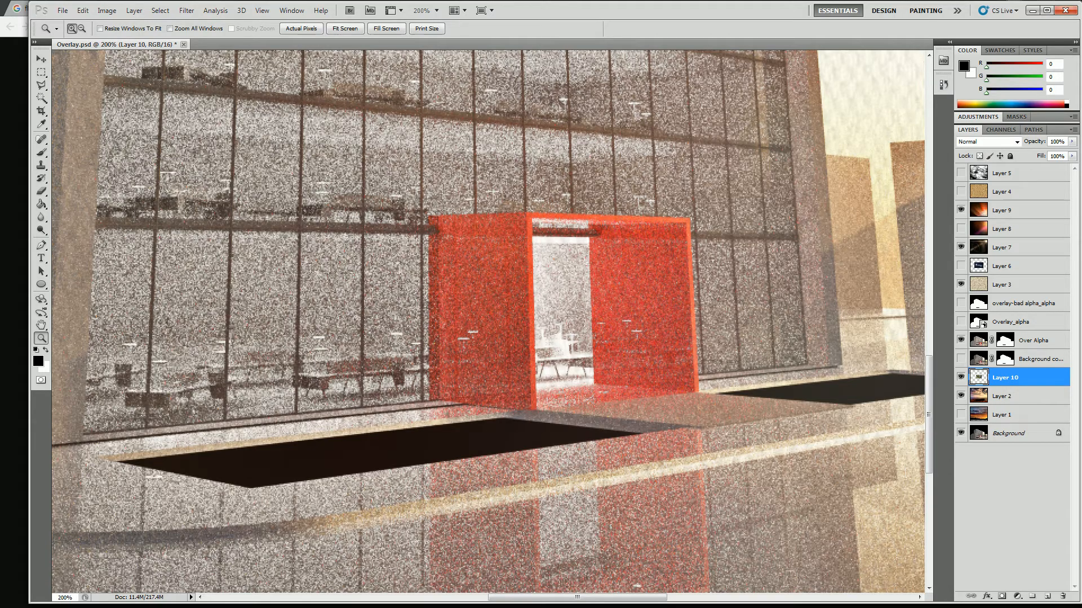
- Return to the browser, close the flower image, and search Google Images for "dirt texture"
key(alt+Tab)
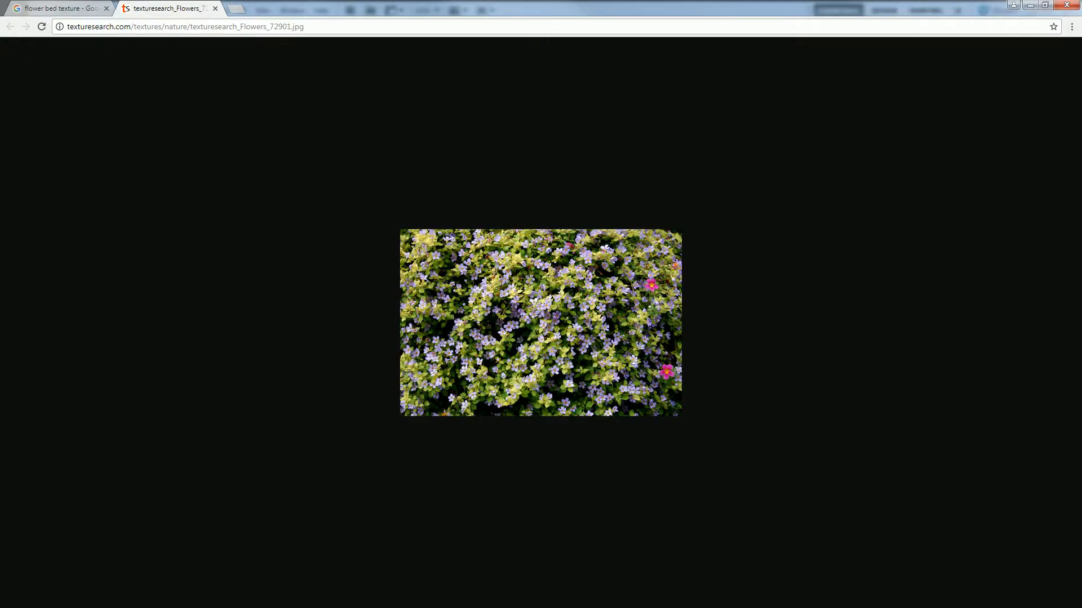
click(215, 8)
scroll(209, 48, up, 2)
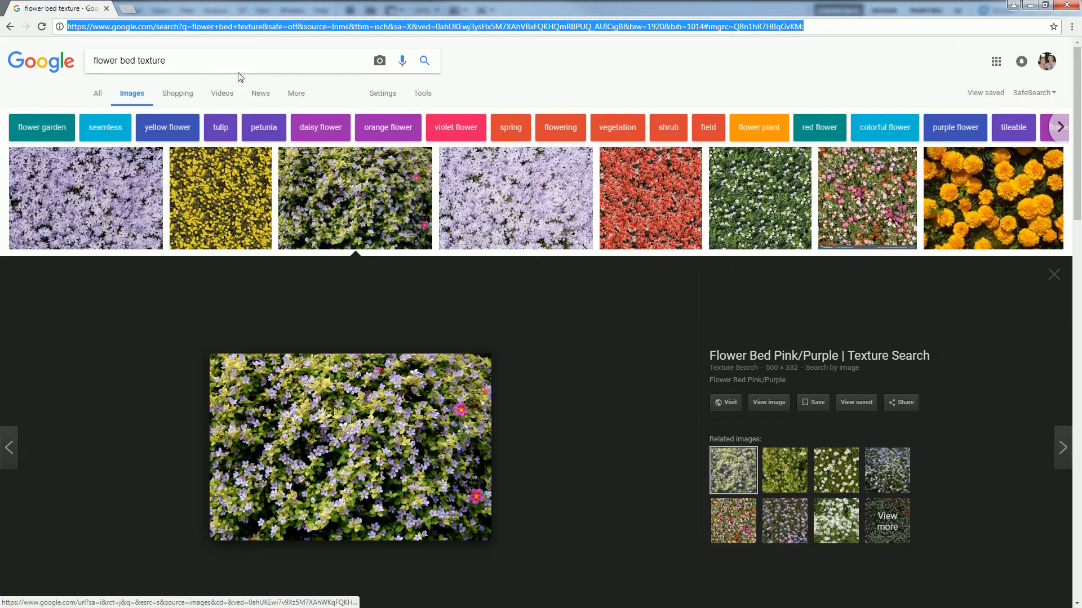
triple_click(202, 57)
text(d)
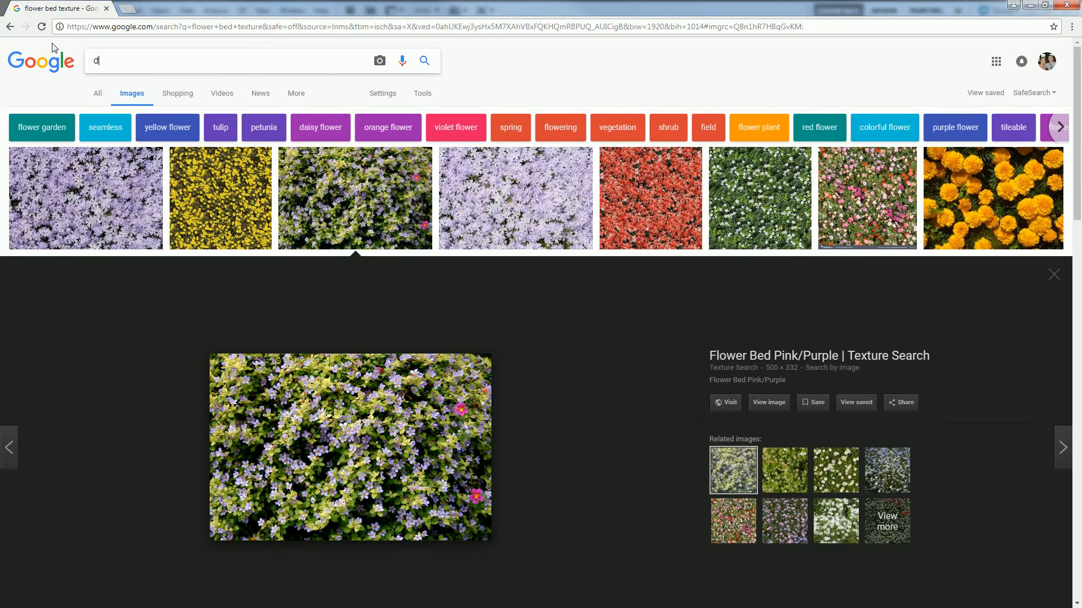
text(irt t)
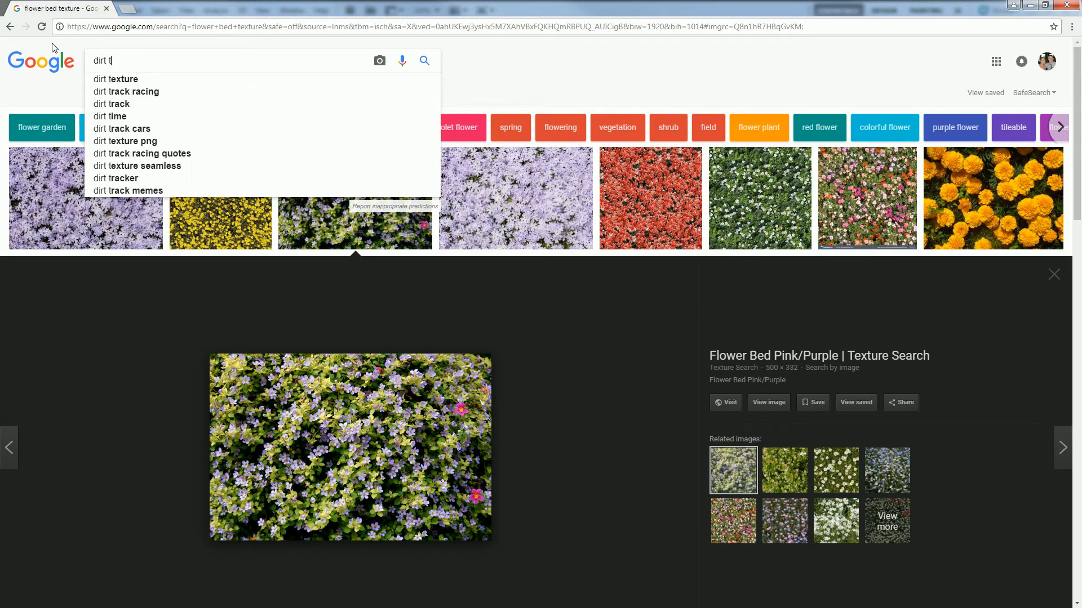
text(exture)
key(Return)
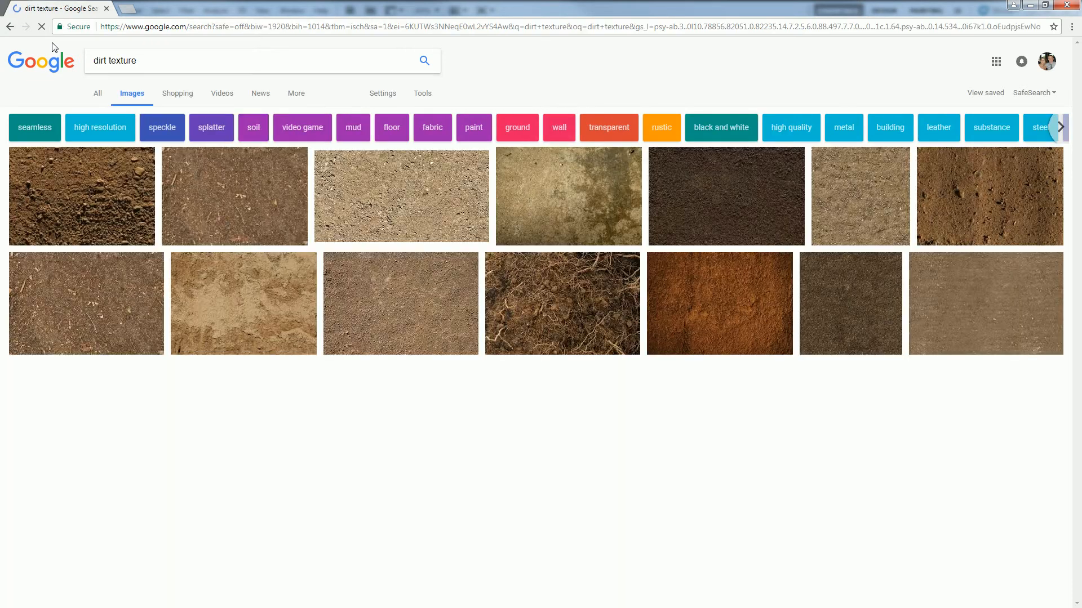
click(394, 298)
click(777, 316)
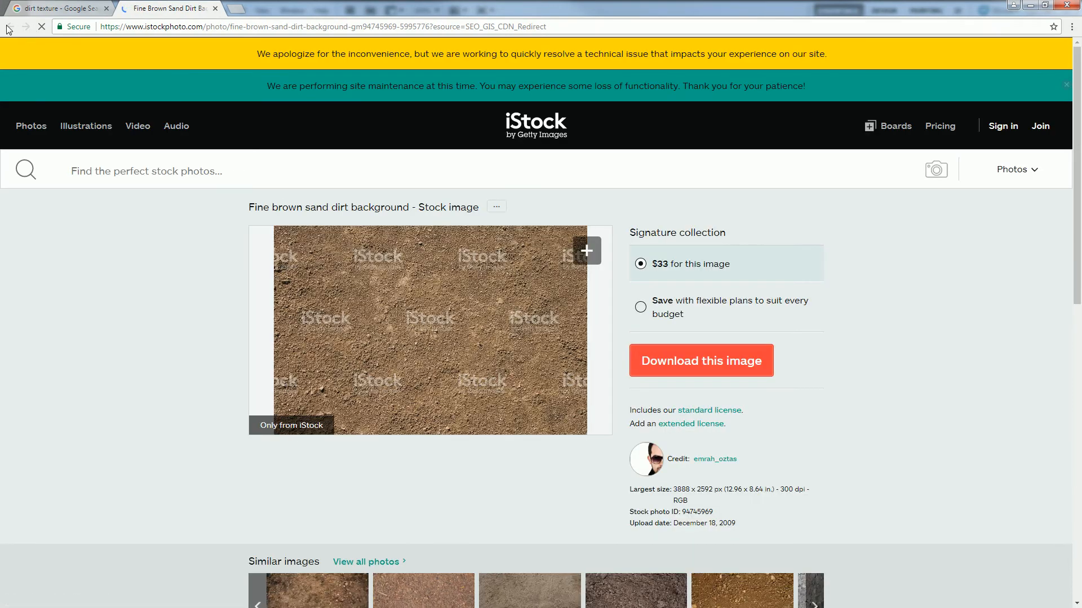
click(50, 7)
- Copy the full-size Farmland0005 dirt texture from textures.com and paste it into Photoshop above the flower layer
scroll(606, 197, up, 3)
click(947, 290)
click(769, 310)
right_click(533, 288)
click(573, 308)
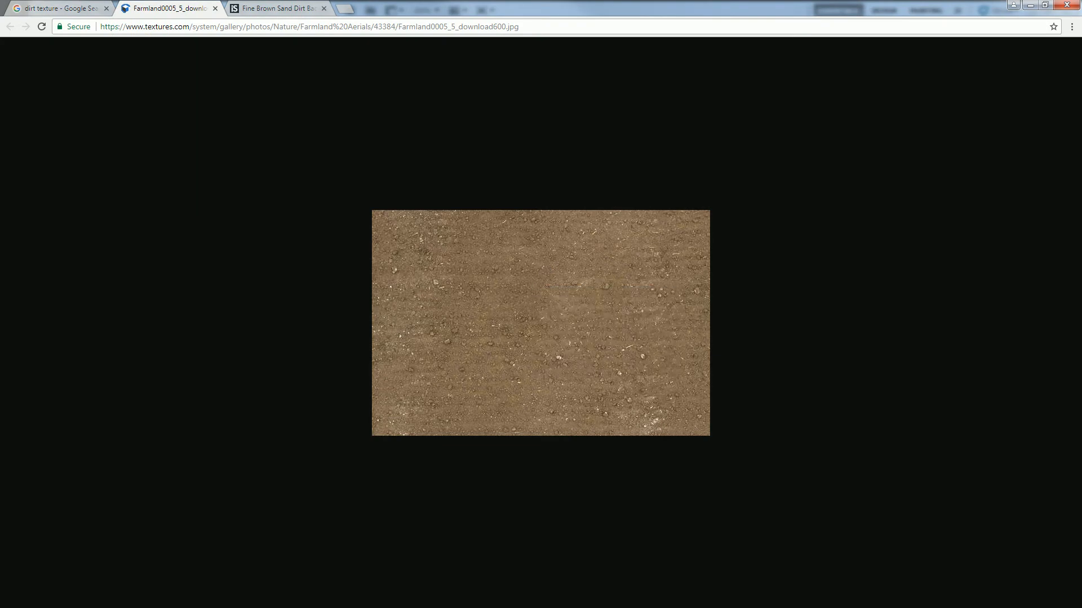
key(alt+Tab)
key(ctrl+v)
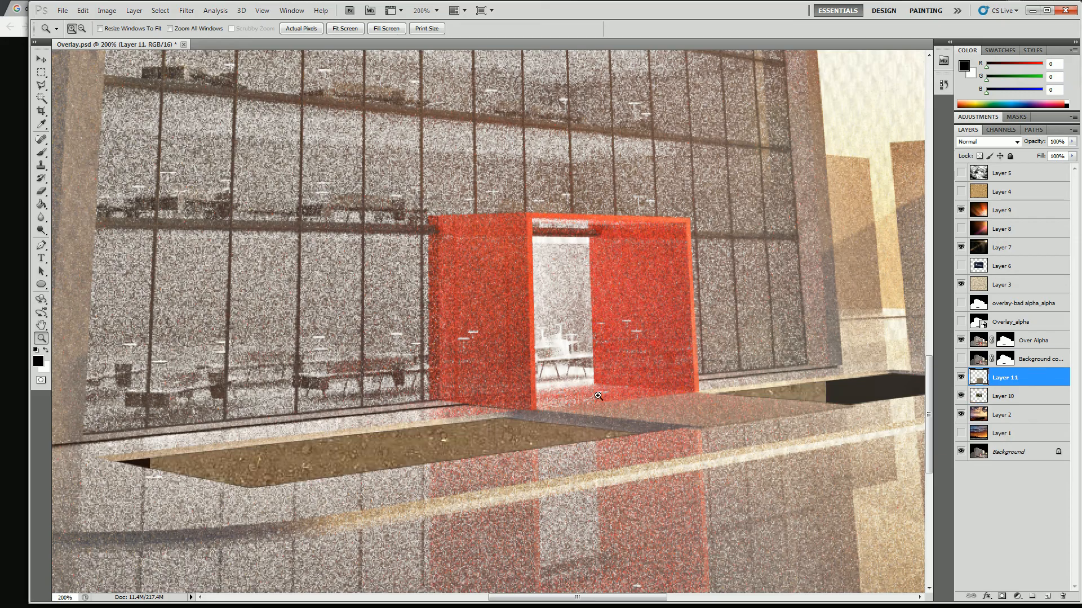
- Distort the dirt layer so its left corners fit the front planting bed and its upper-right corner follows the beds' back edge
click(41, 72)
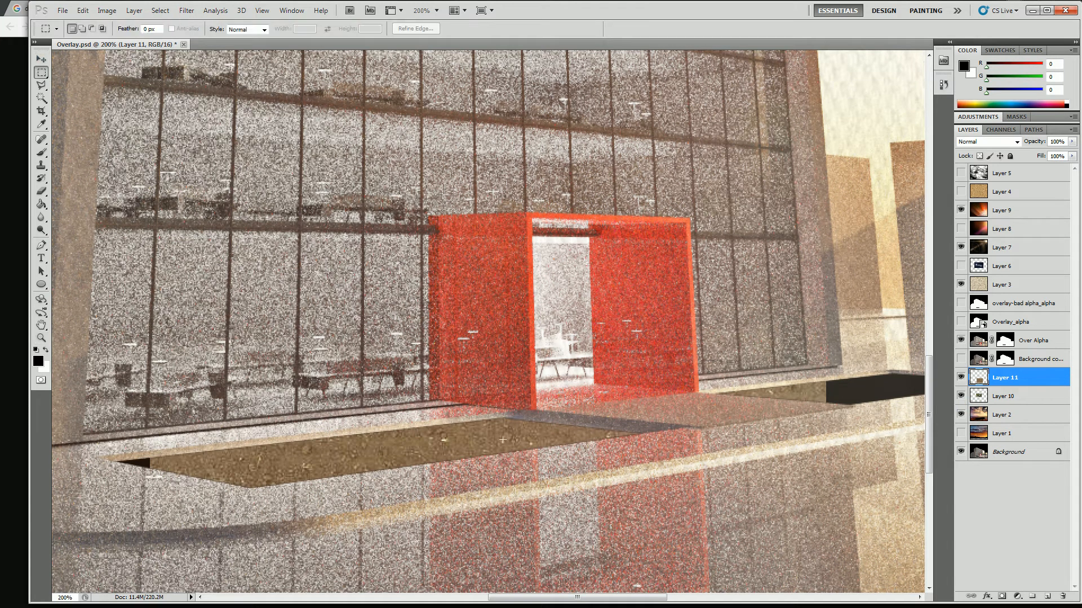
right_click(514, 438)
click(554, 537)
scroll(243, 255, down, 1)
scroll(243, 254, up, 1)
drag(150, 105, 112, 466)
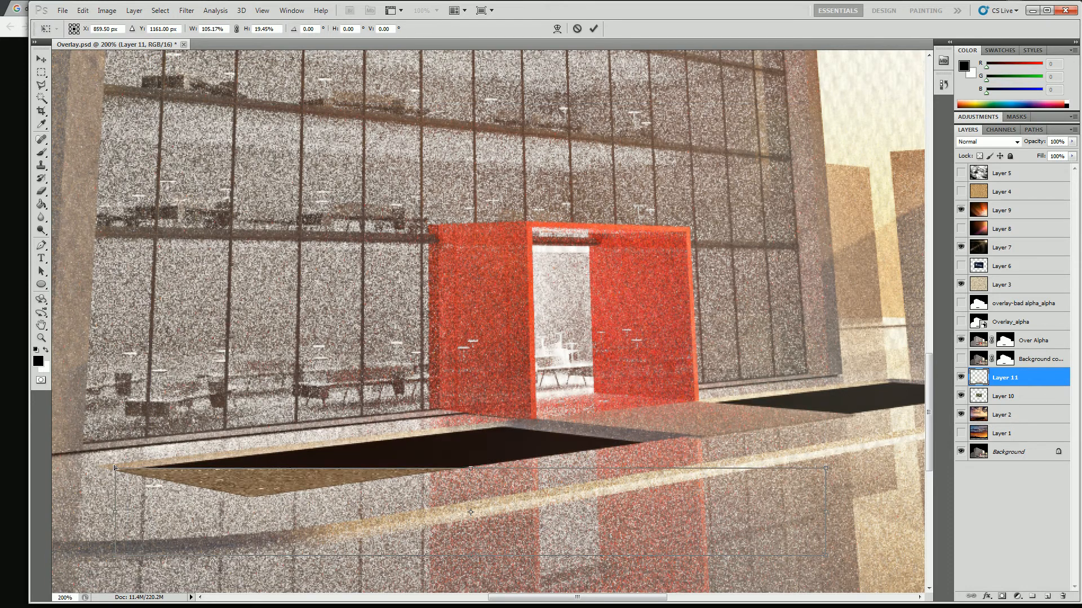
scroll(254, 383, down, 1)
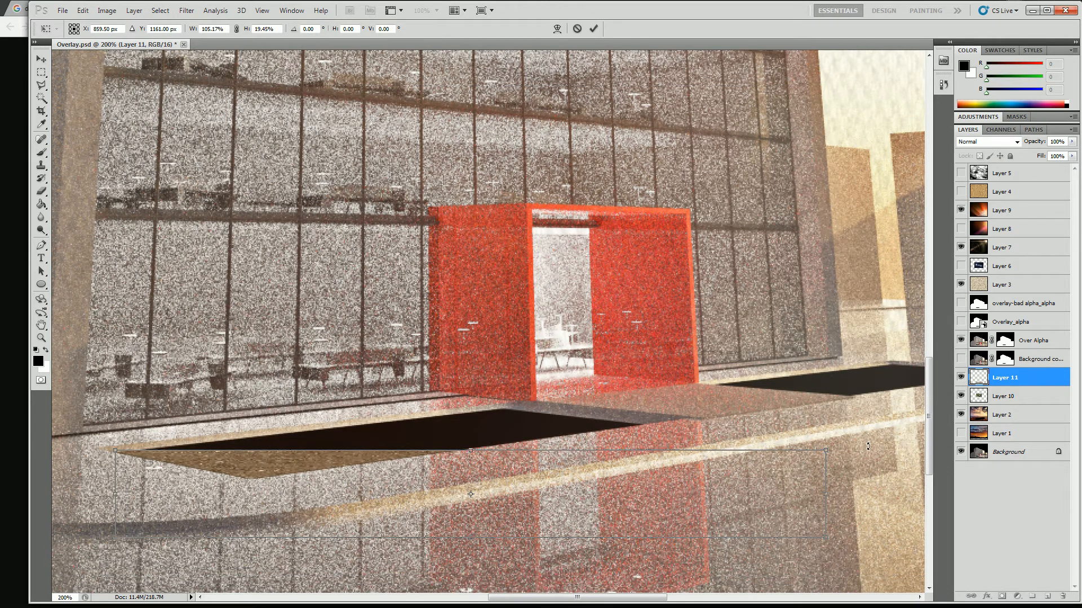
drag(826, 457, 894, 368)
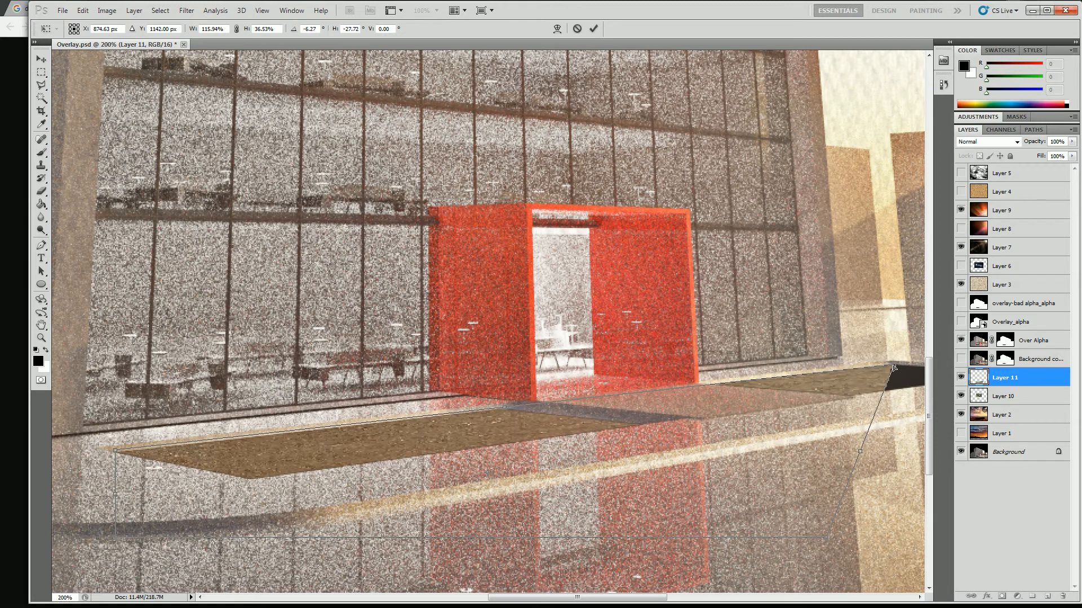
drag(115, 536, 248, 481)
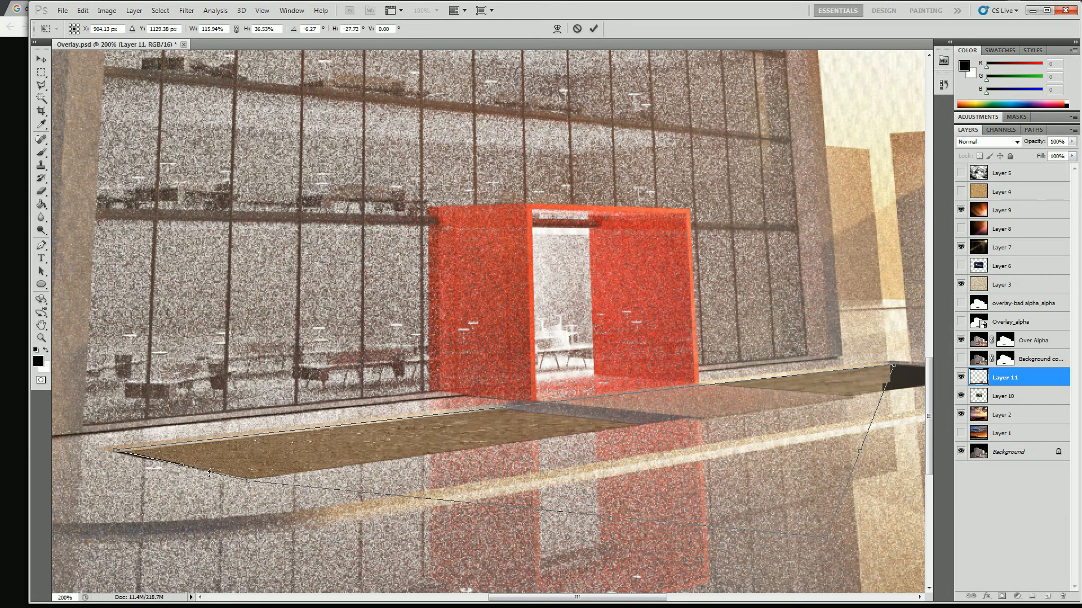
drag(110, 452, 106, 455)
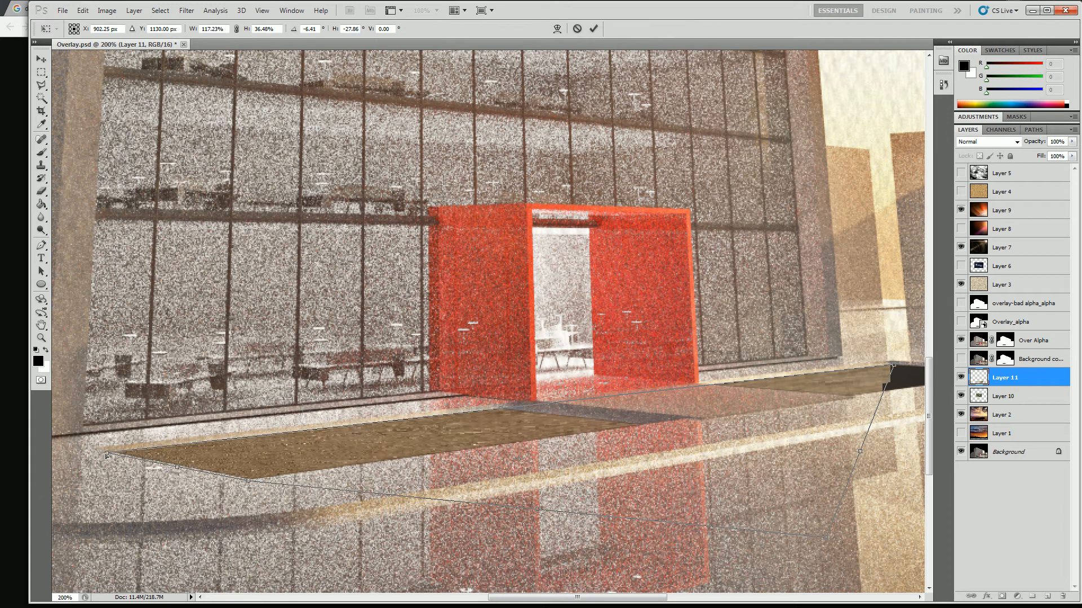
- Fit the dirt layer's remaining corner to the far tip of the rear planting bed and apply the transform
drag(594, 599, 653, 599)
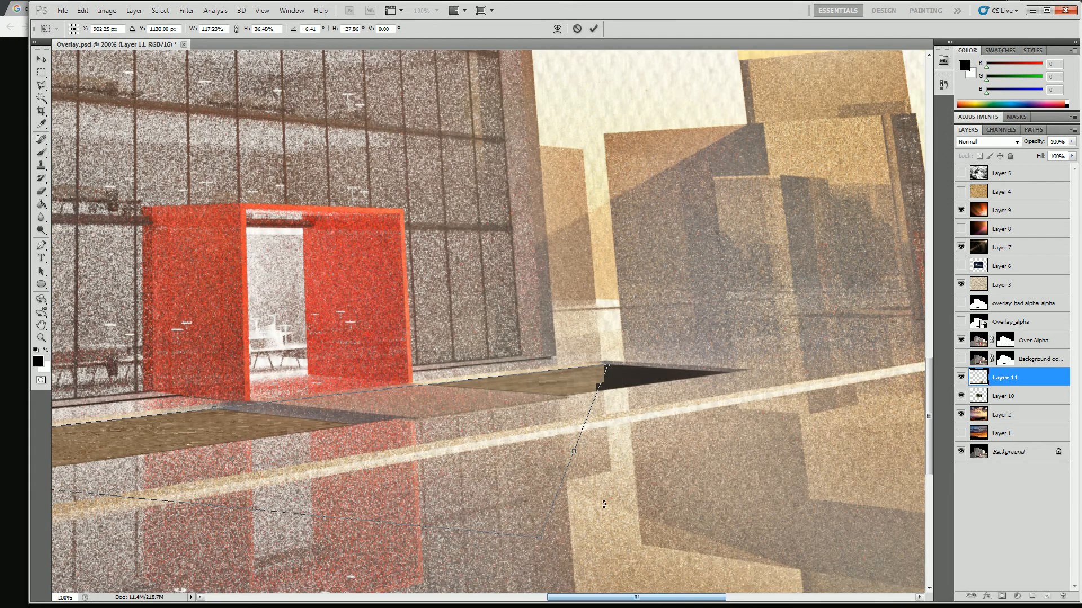
drag(534, 544, 739, 374)
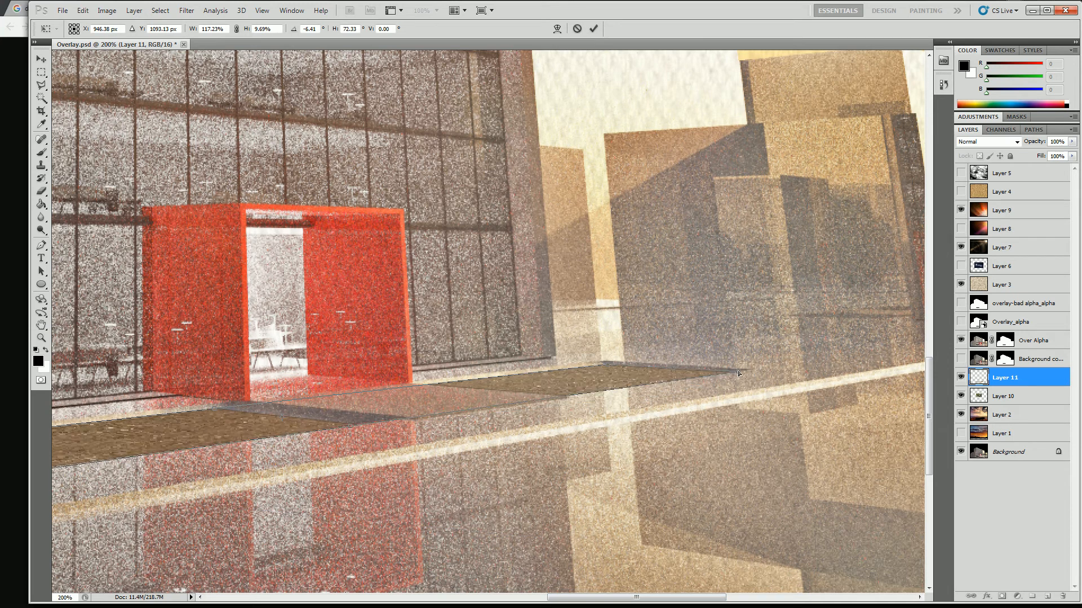
key(Return)
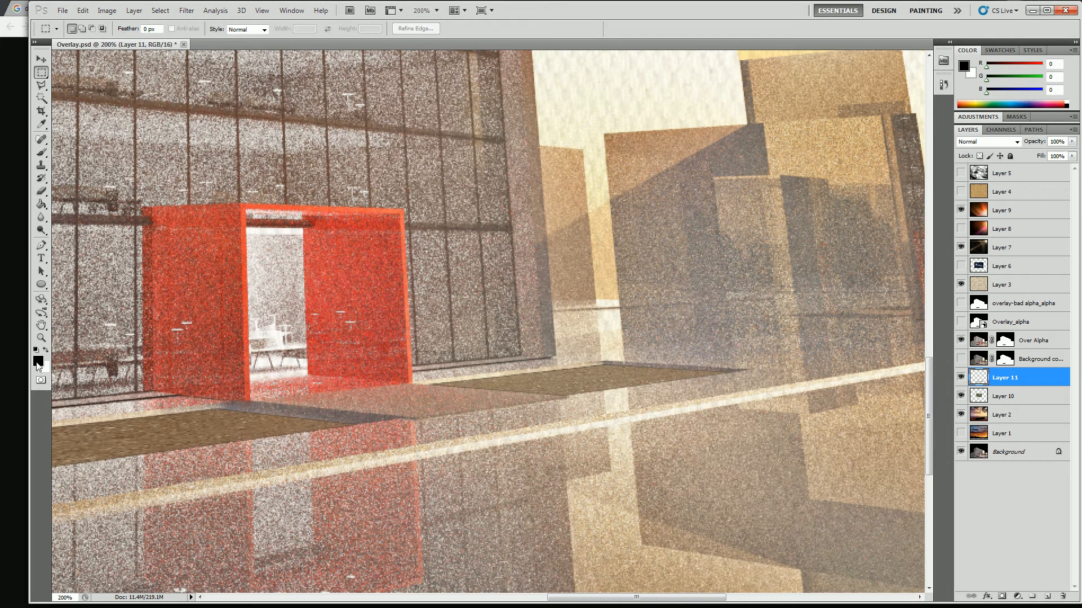
click(41, 338)
alt+click(217, 346)
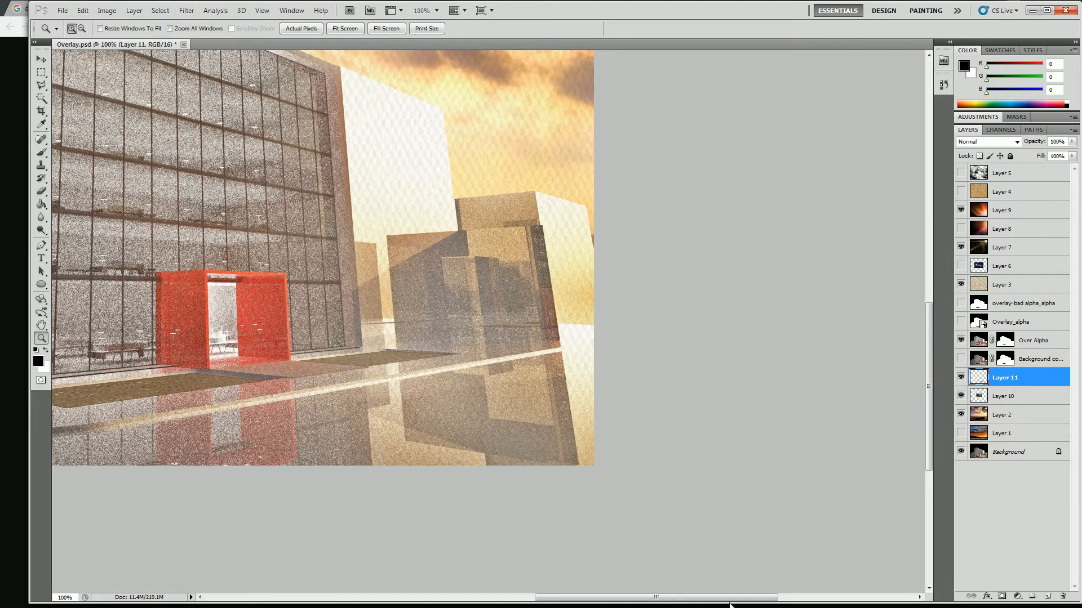
drag(693, 598, 649, 599)
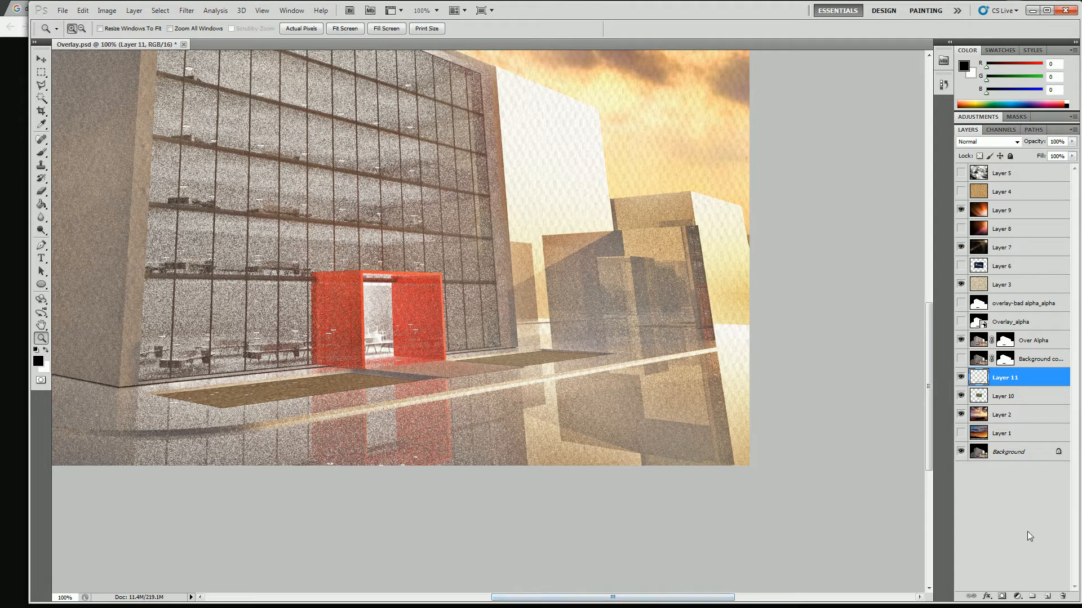
- Return to the browser's image results and search Google Images for "grass on sidewalk"
key(alt+Tab)
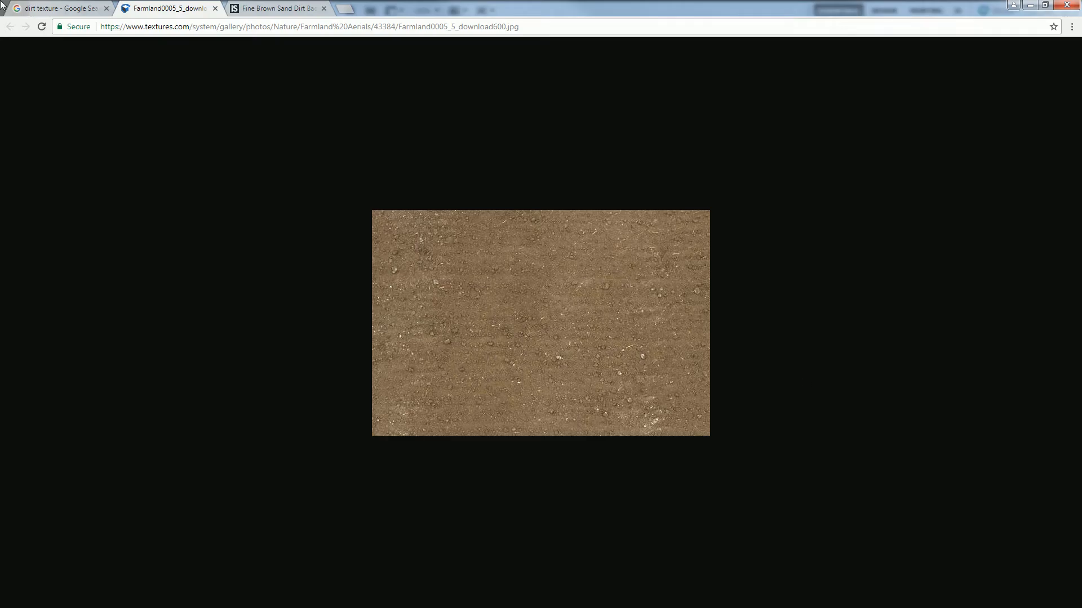
click(105, 5)
scroll(338, 128, up, 4)
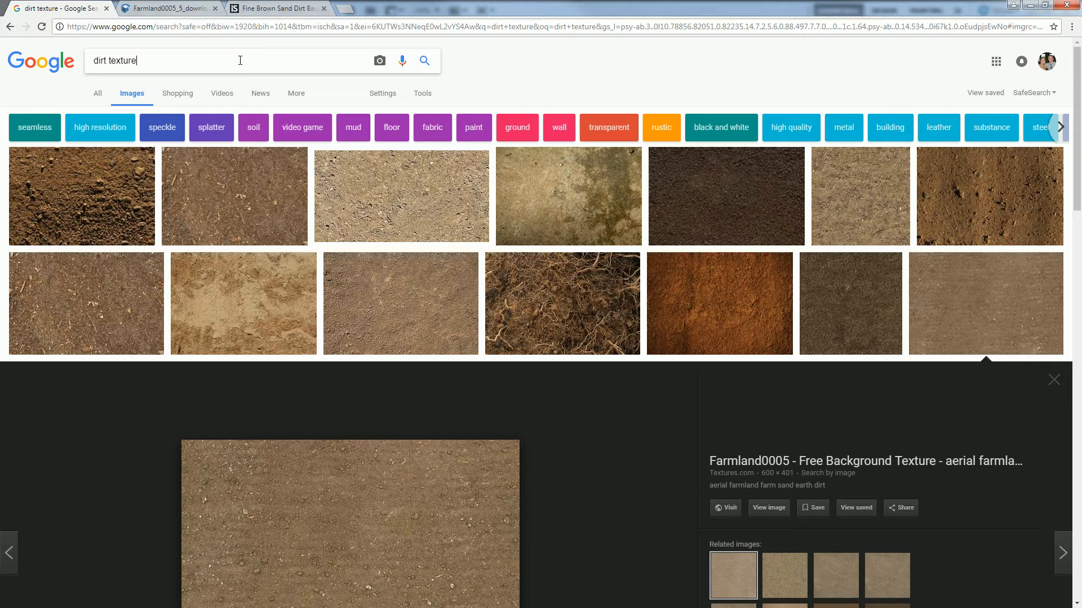
triple_click(88, 57)
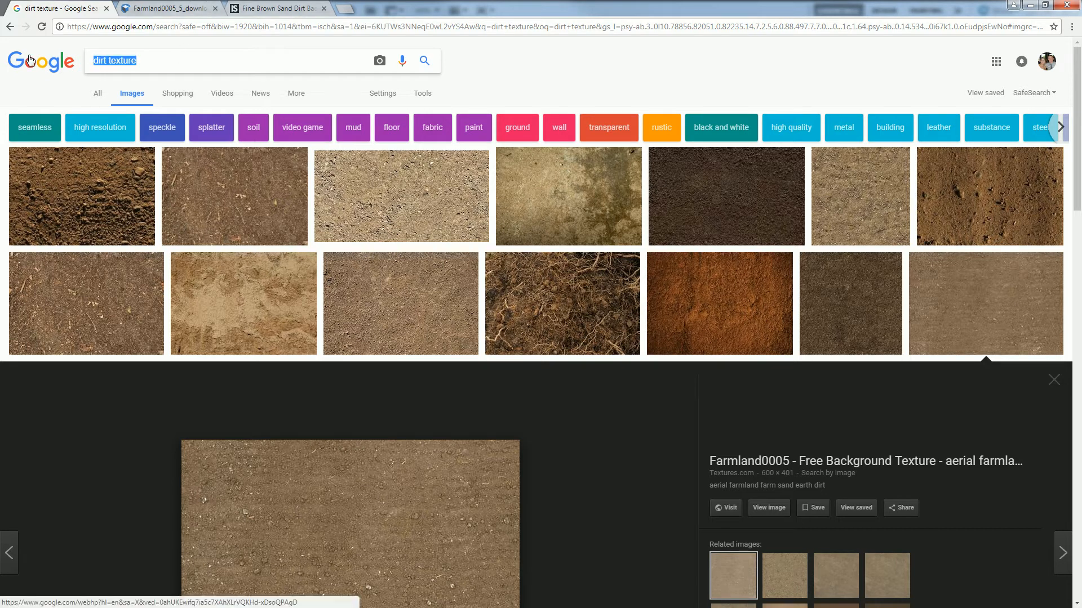
text(grass a)
key(BackSpace)
text(on)
key(BackSpace)
text(n sidewalk)
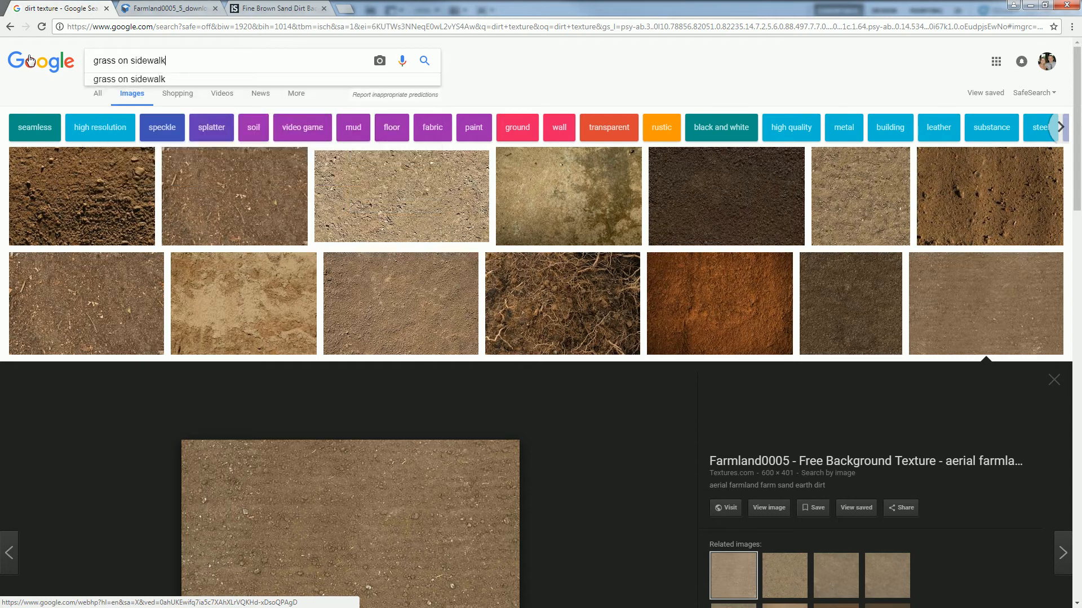
key(Return)
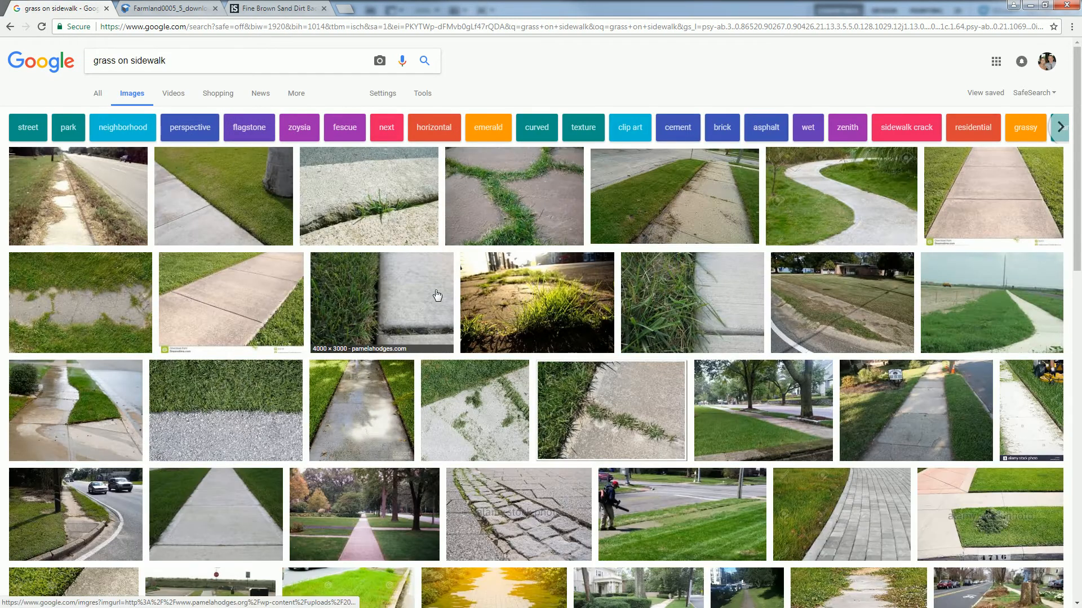
- Preview the "My grass touches the sidewalk" photo and search Google Images for "bushes at sidewalk" instead
click(697, 294)
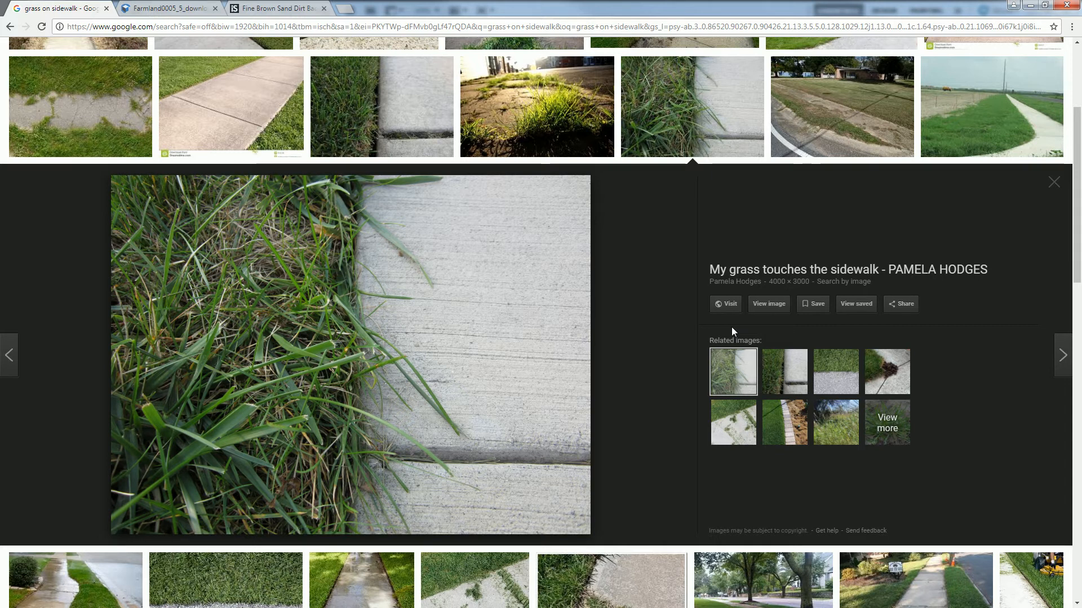
scroll(691, 307, up, 4)
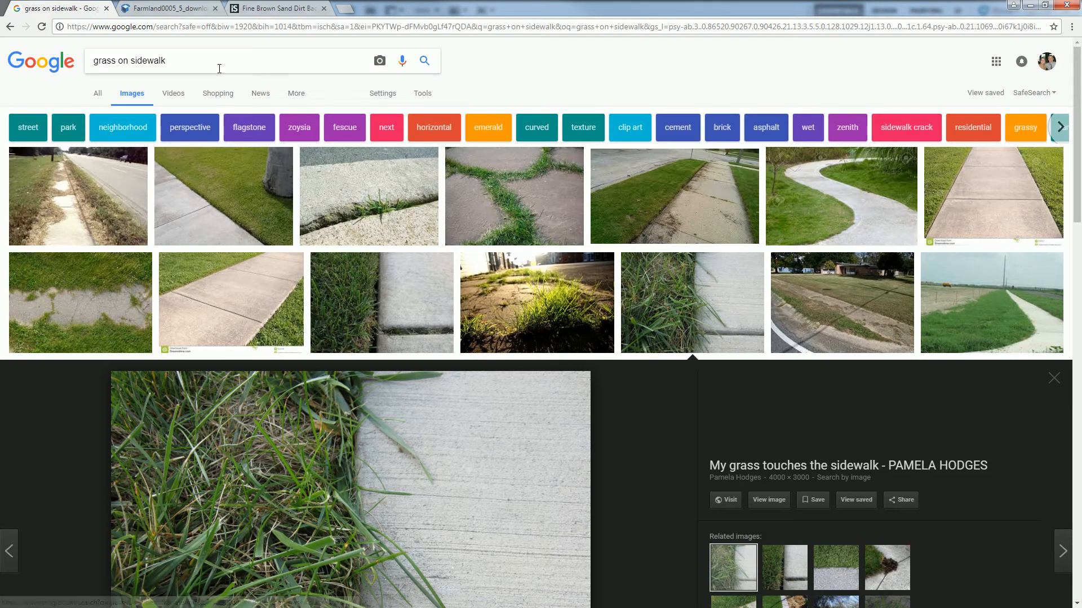
drag(165, 63, 81, 66)
text(bush)
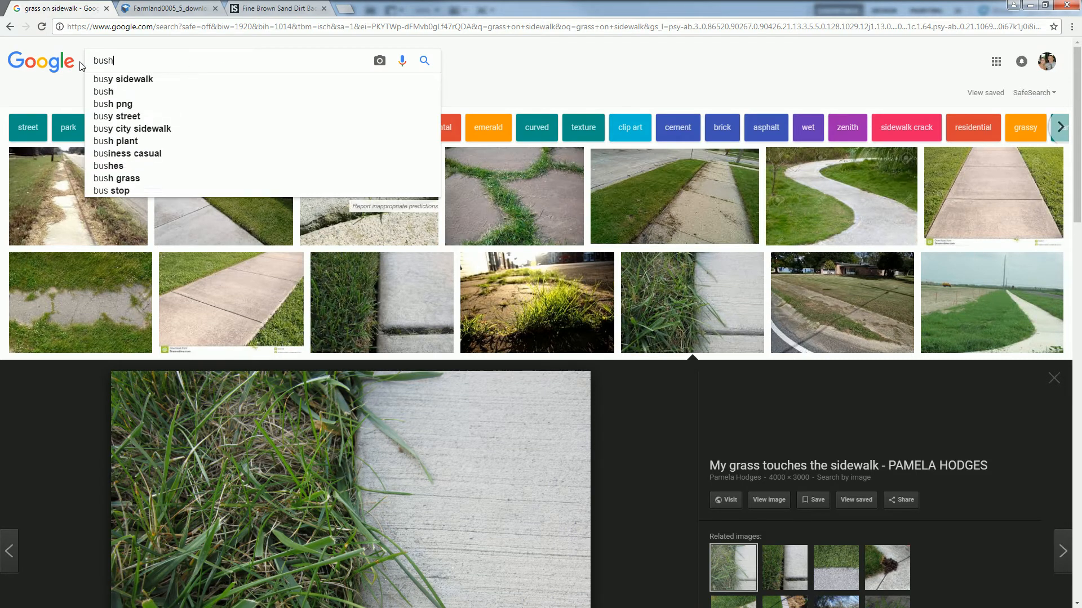
text(es at sidewalk)
key(Return)
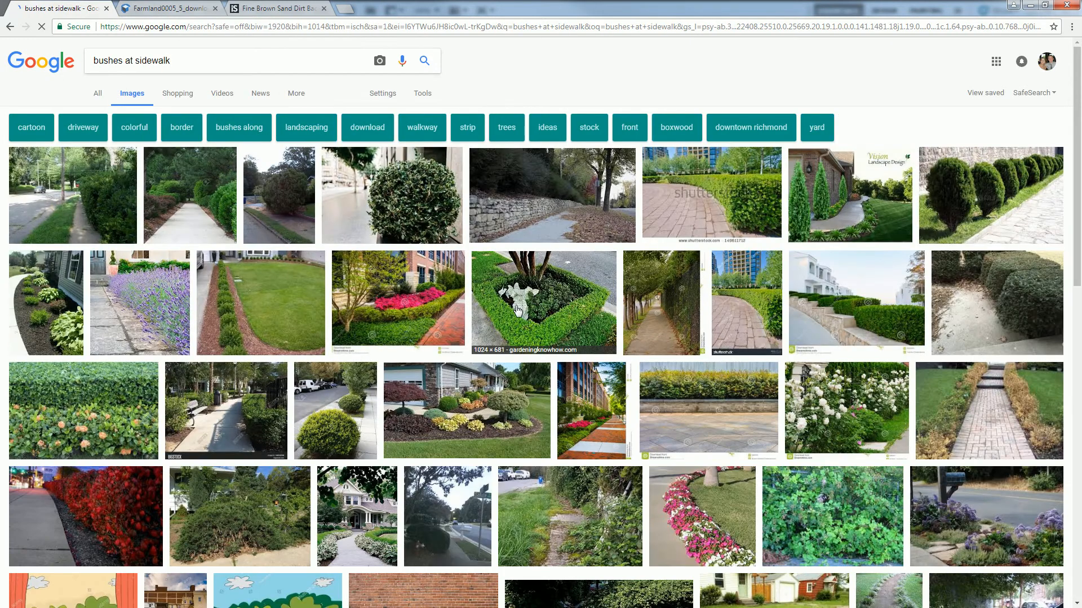
- Examine the sidewalk bush results and related images for planting photos that suit the beds' perspective
click(848, 226)
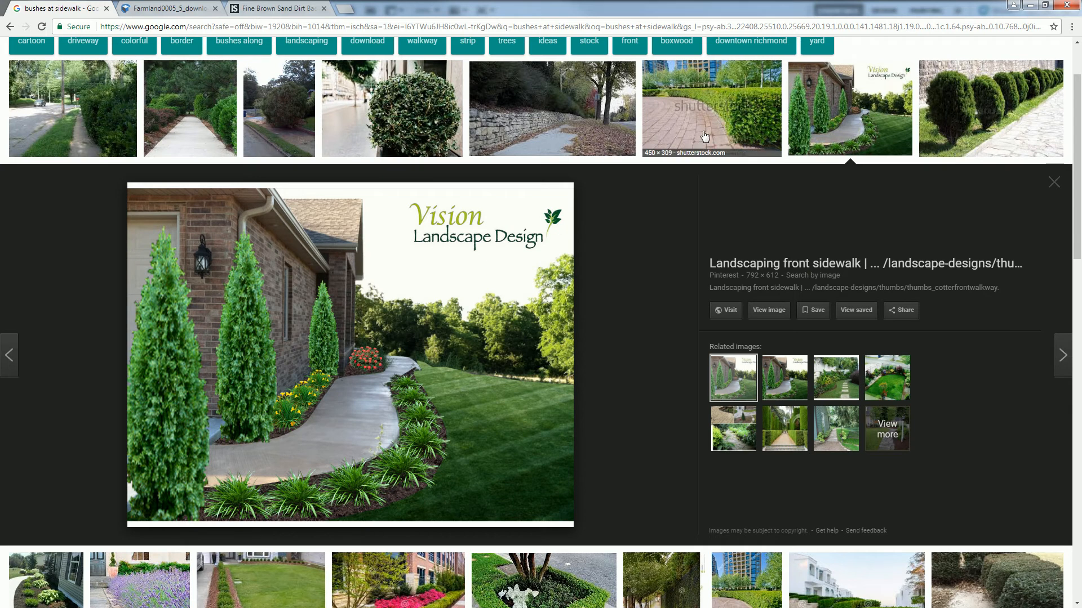
scroll(120, 118, down, 5)
scroll(120, 117, up, 3)
scroll(119, 117, up, 2)
click(119, 117)
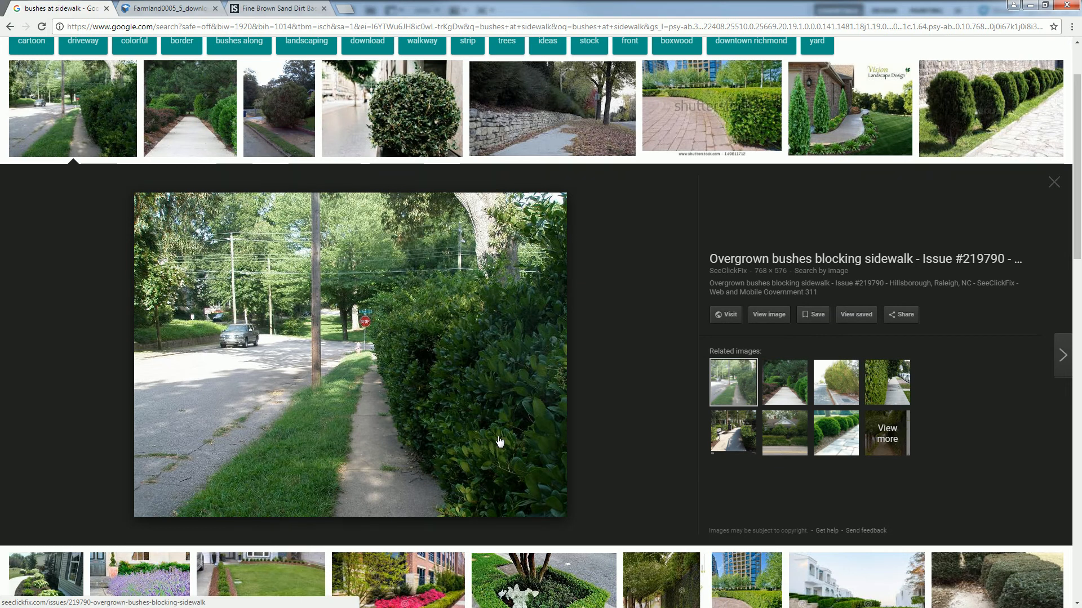
scroll(493, 434, down, 7)
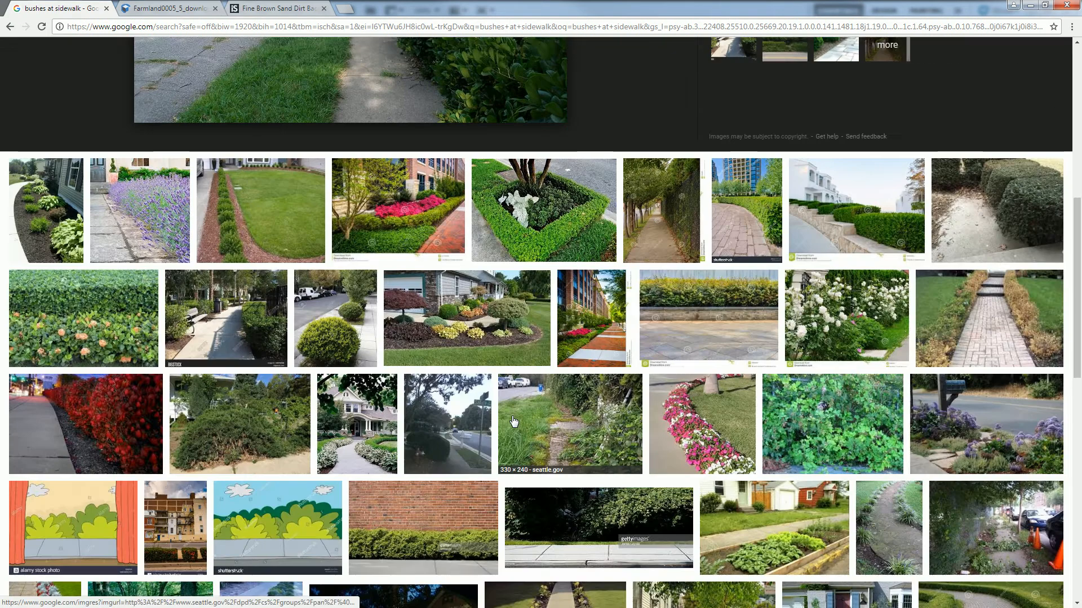
click(539, 220)
click(167, 119)
click(876, 386)
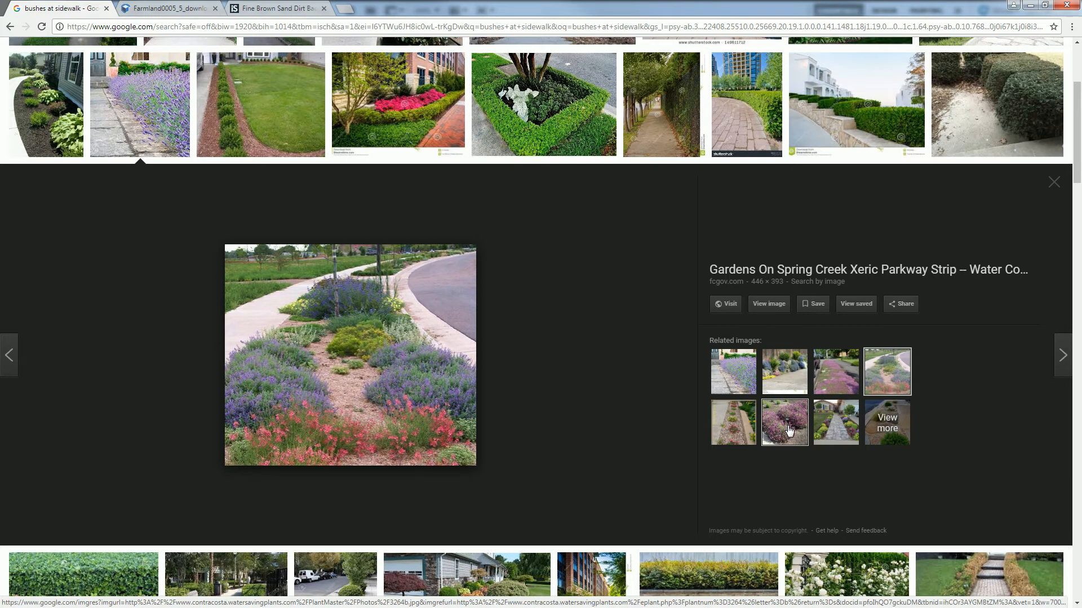
- Search Google Images for "tall grass" and refine the query to "tall grass white background"
scroll(789, 431, up, 4)
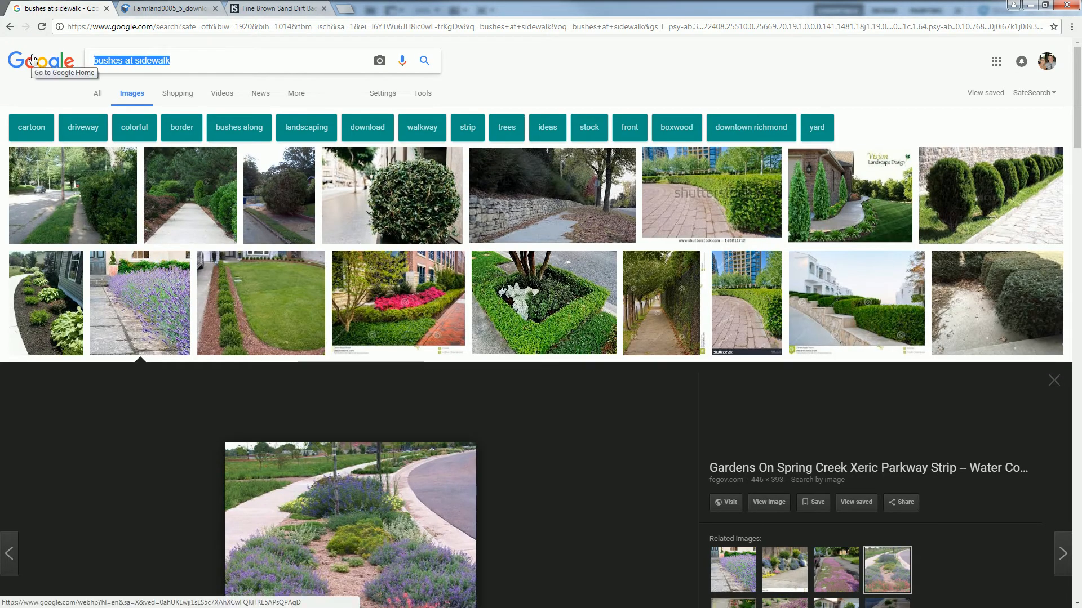
text(tall )
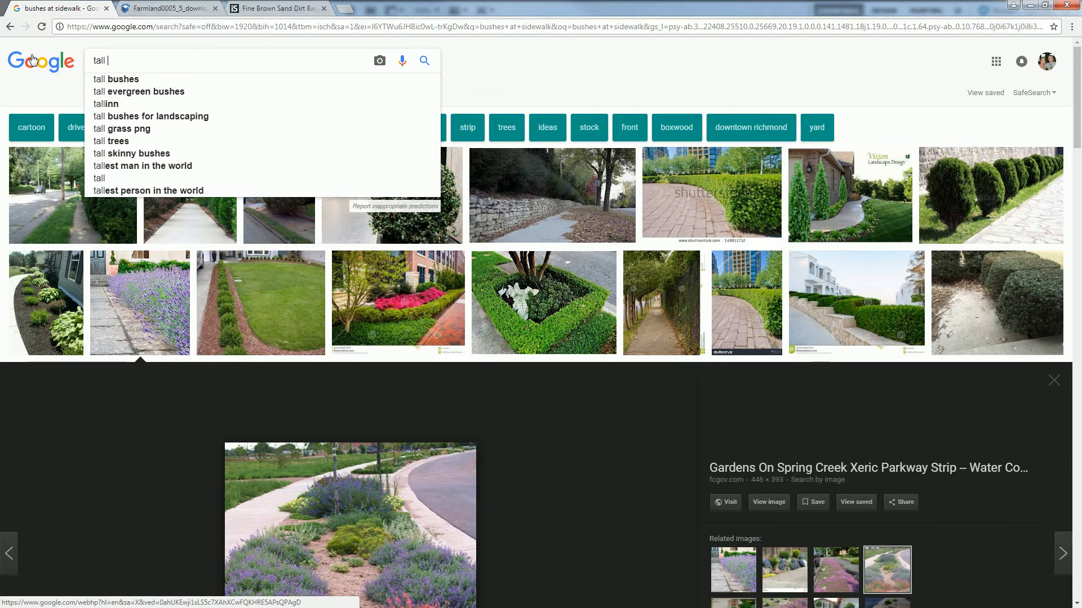
text(grass)
key(Return)
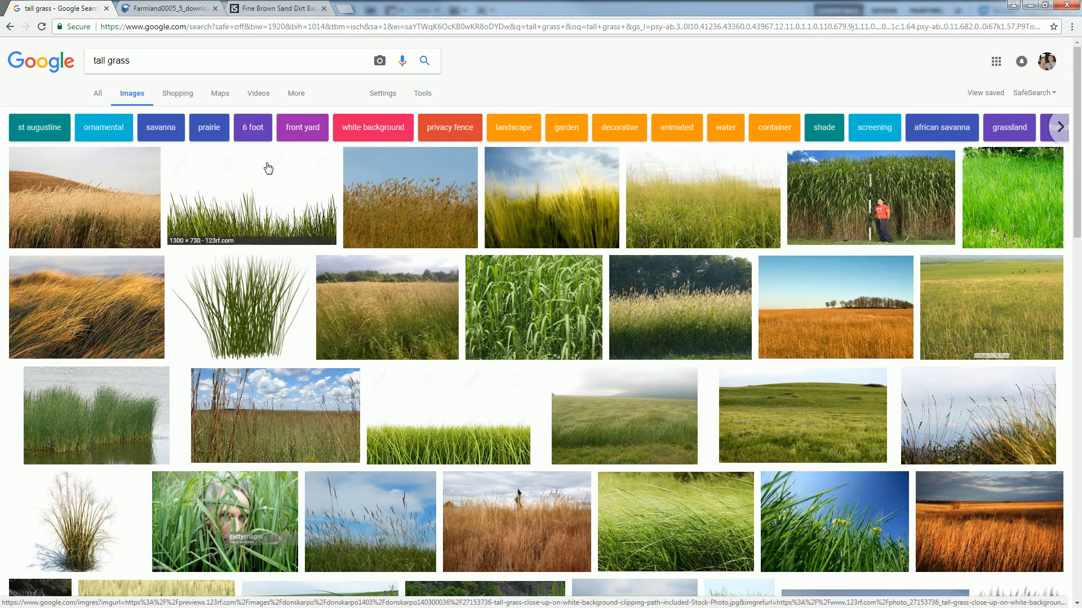
click(200, 60)
text(white back)
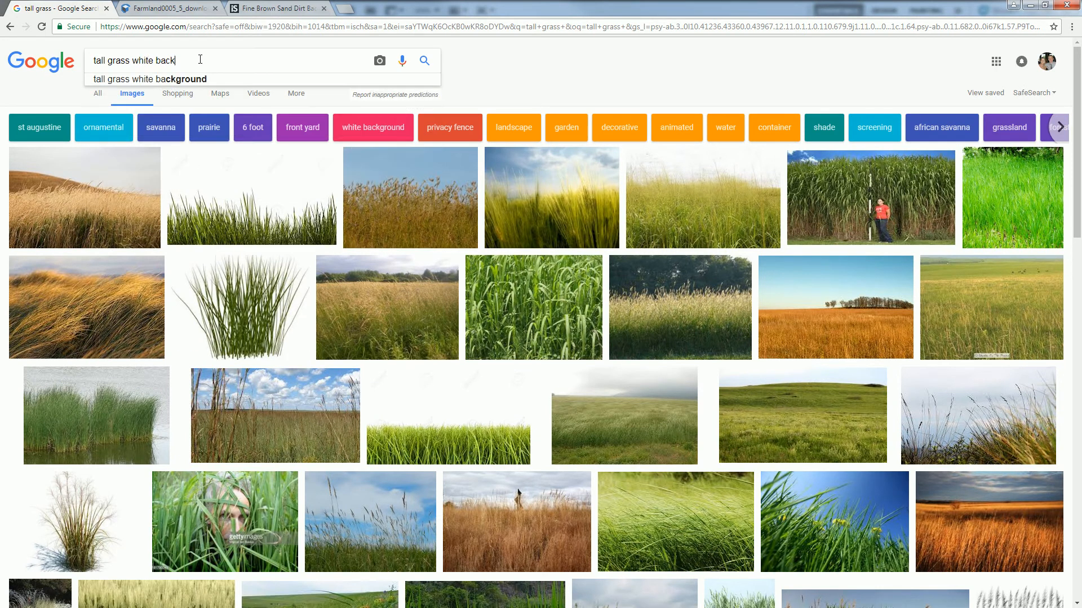
text(ground)
key(Return)
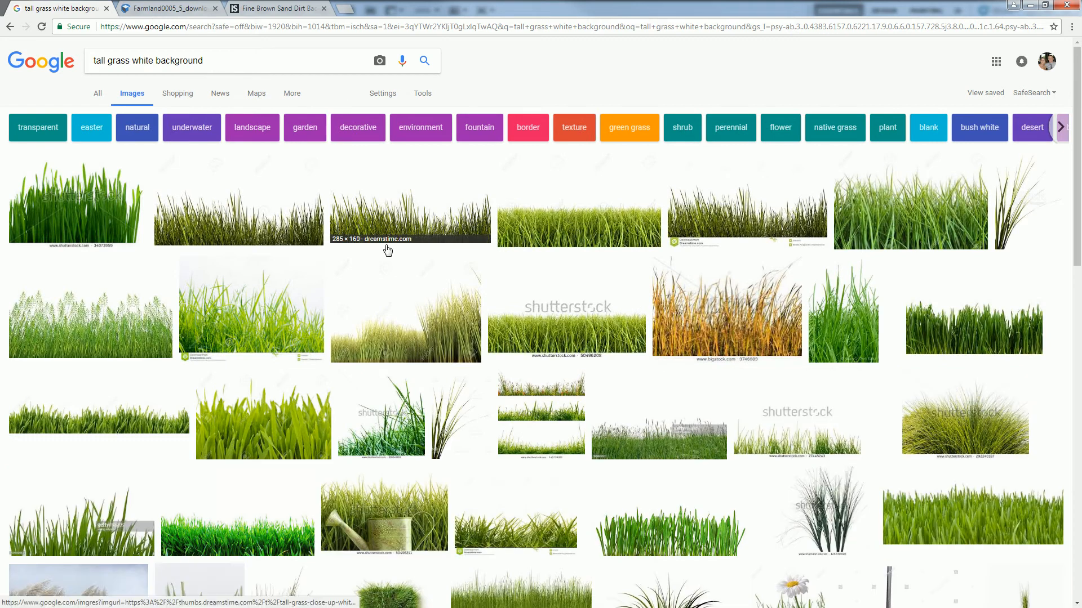
- Preview several tall grass images on white, including the Depositphotos "Tall grass banner" and the iStock grass photo
click(425, 338)
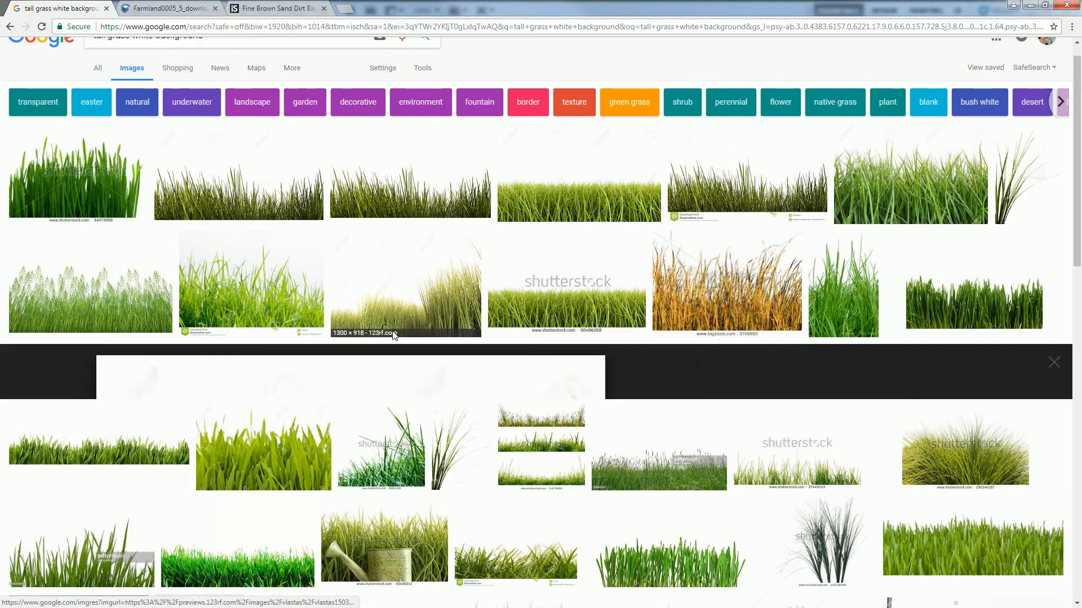
click(974, 123)
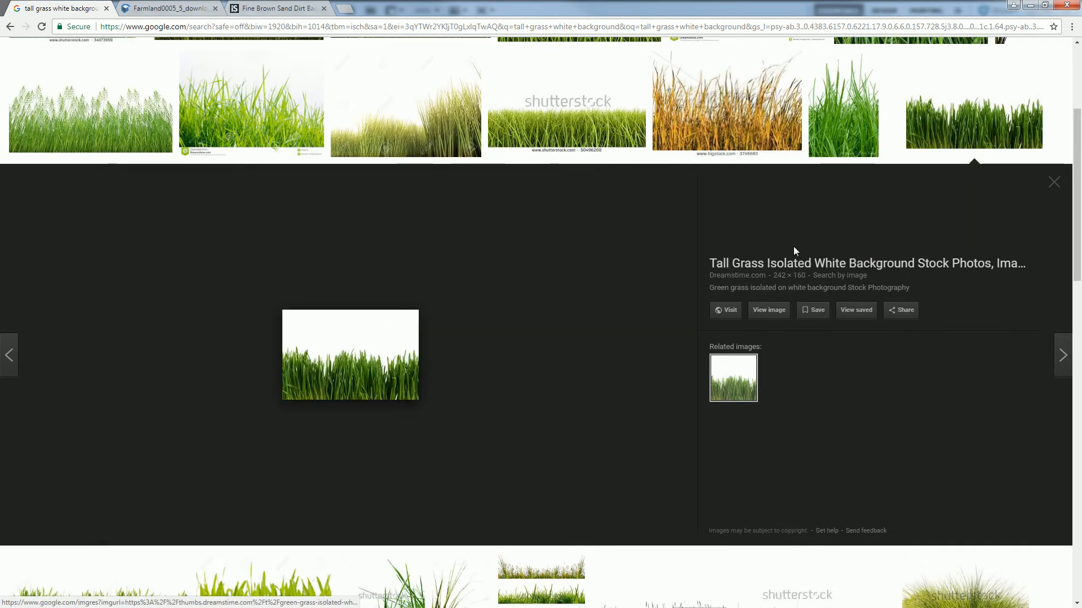
scroll(789, 304, down, 5)
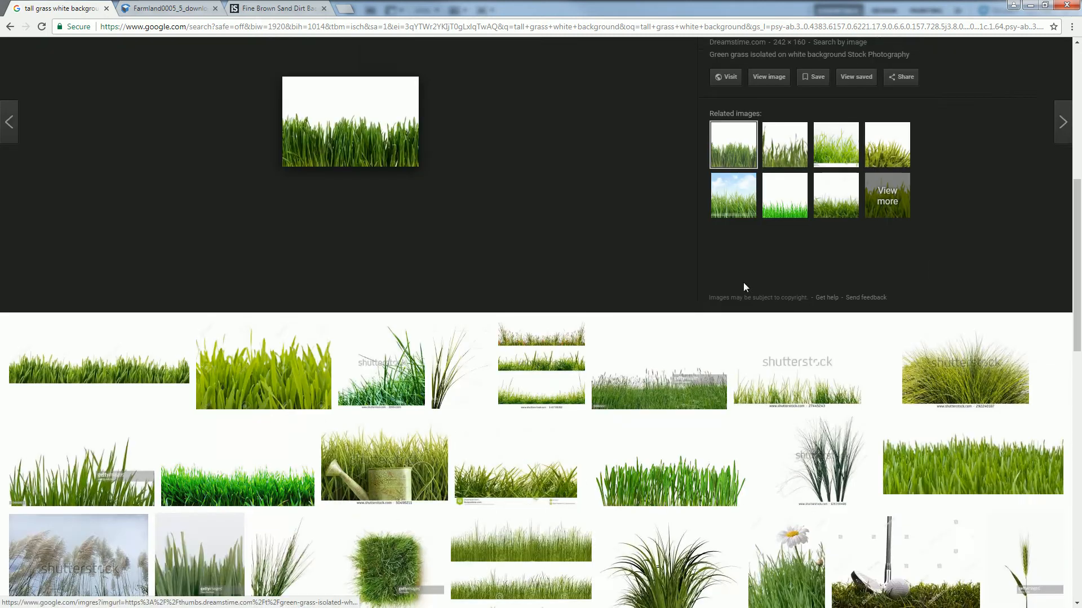
click(152, 307)
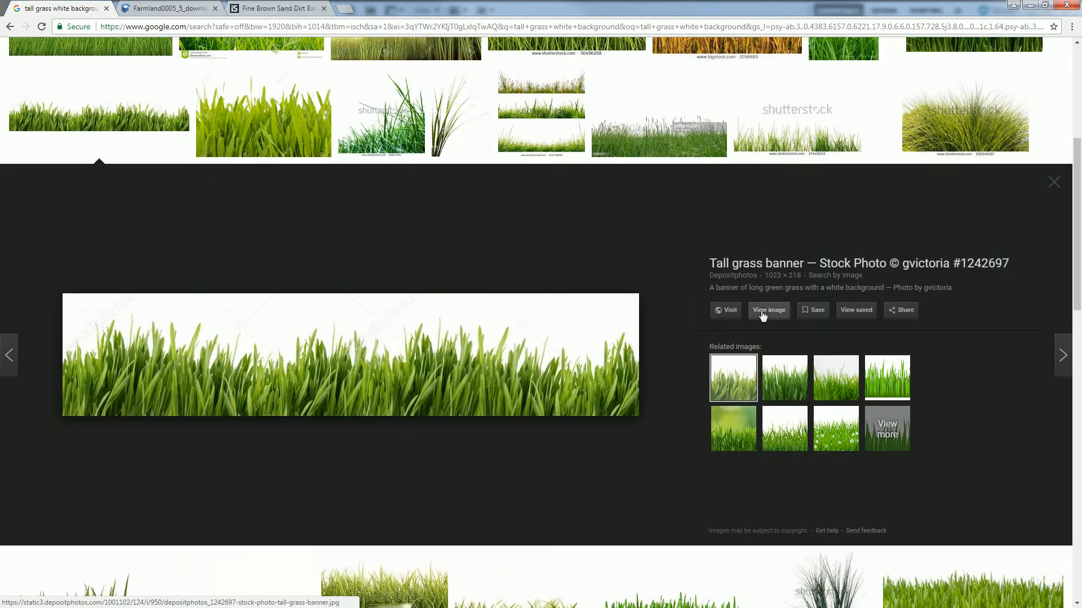
scroll(530, 360, down, 4)
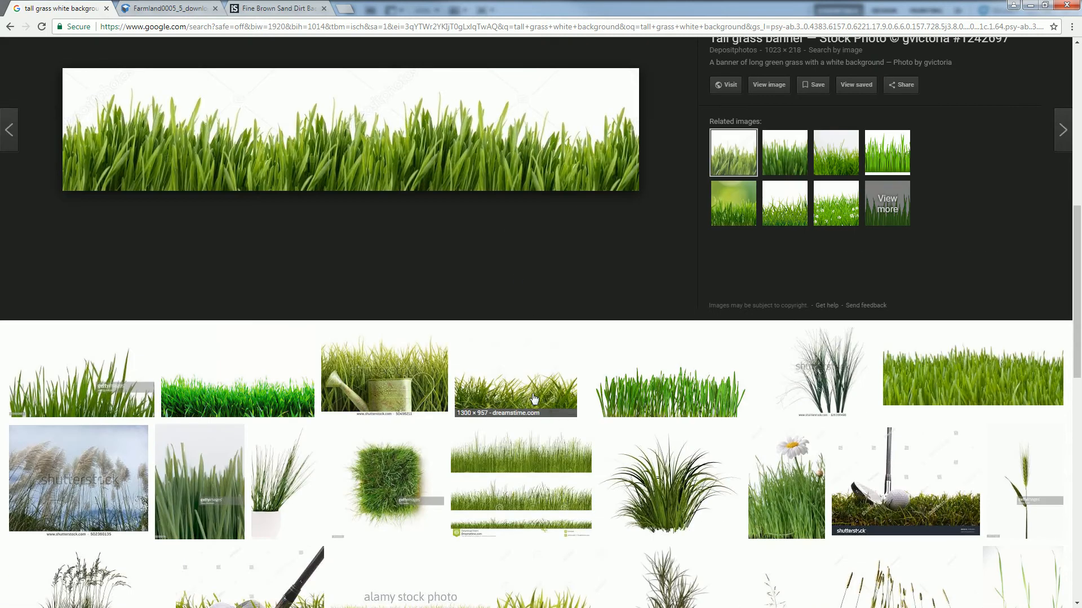
click(280, 378)
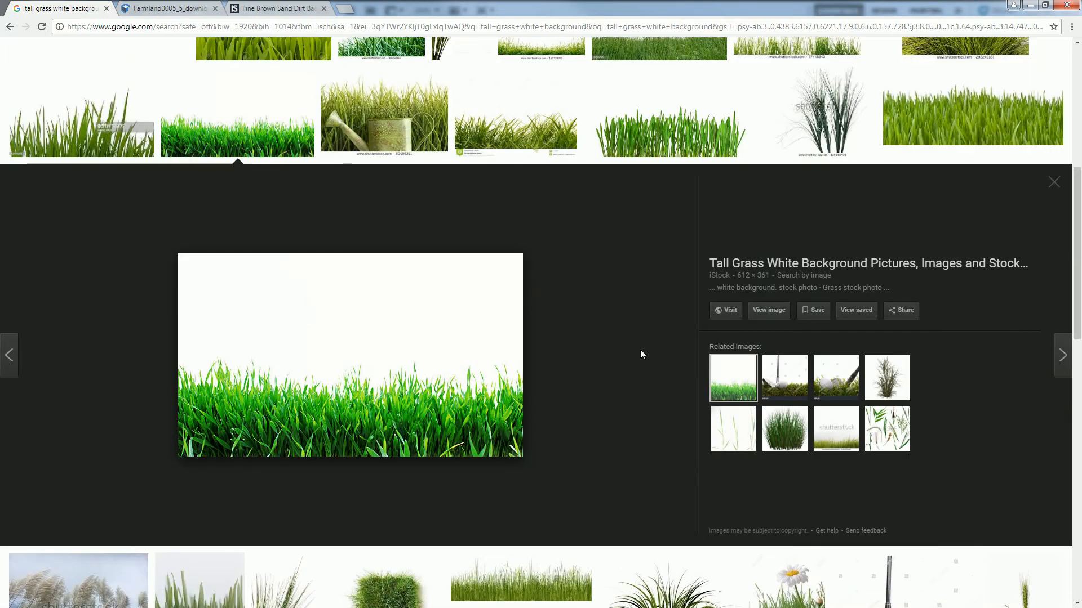
- Check the iStock grass image's page, close it, and open the Dreamstime green grass banner at full size
click(769, 310)
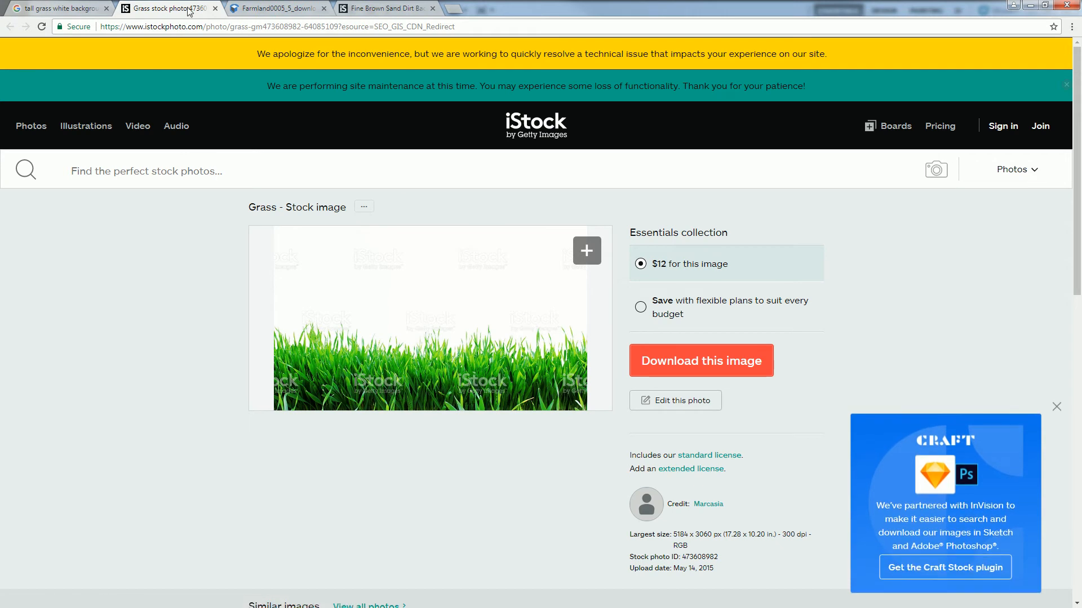
click(215, 9)
scroll(611, 277, up, 3)
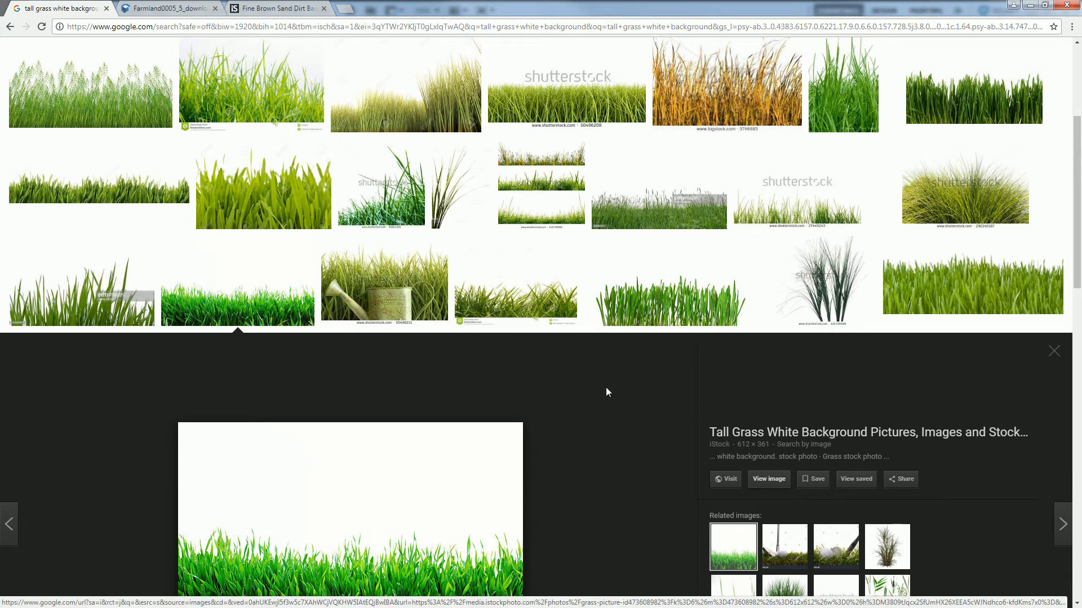
click(958, 276)
click(769, 310)
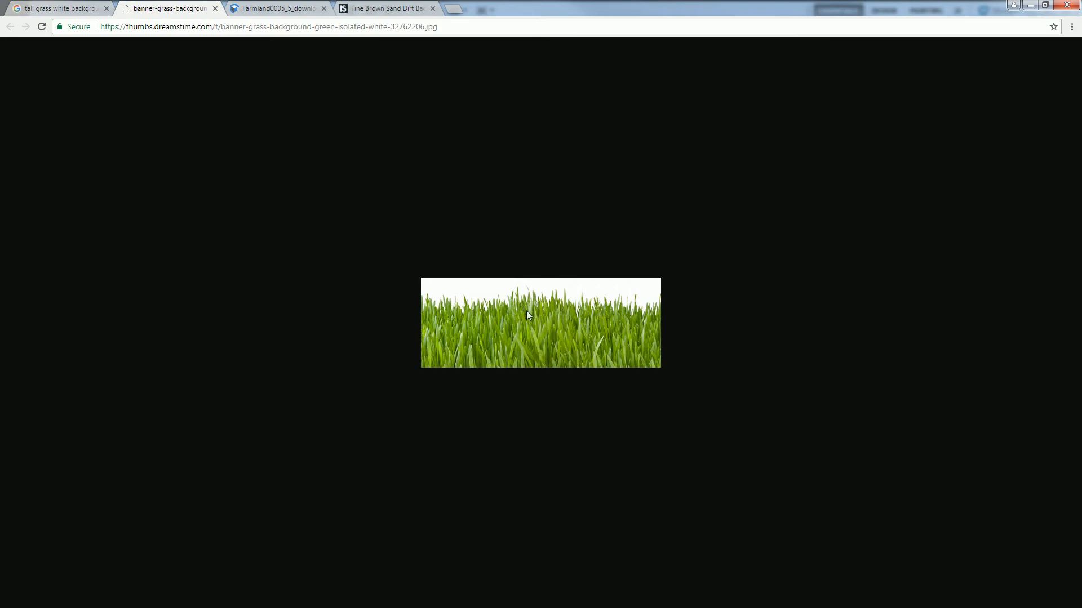
- Return to the tall grass results and preview the Dreamstime "Tall Grass Isolated White Background" image and its related images
click(49, 11)
scroll(697, 217, up, 6)
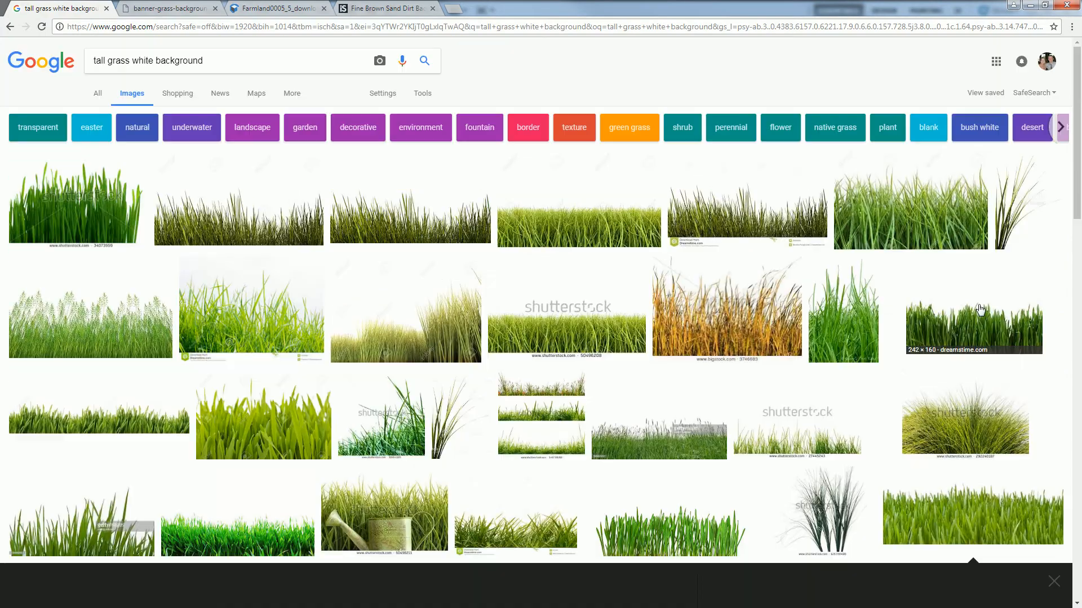
click(980, 310)
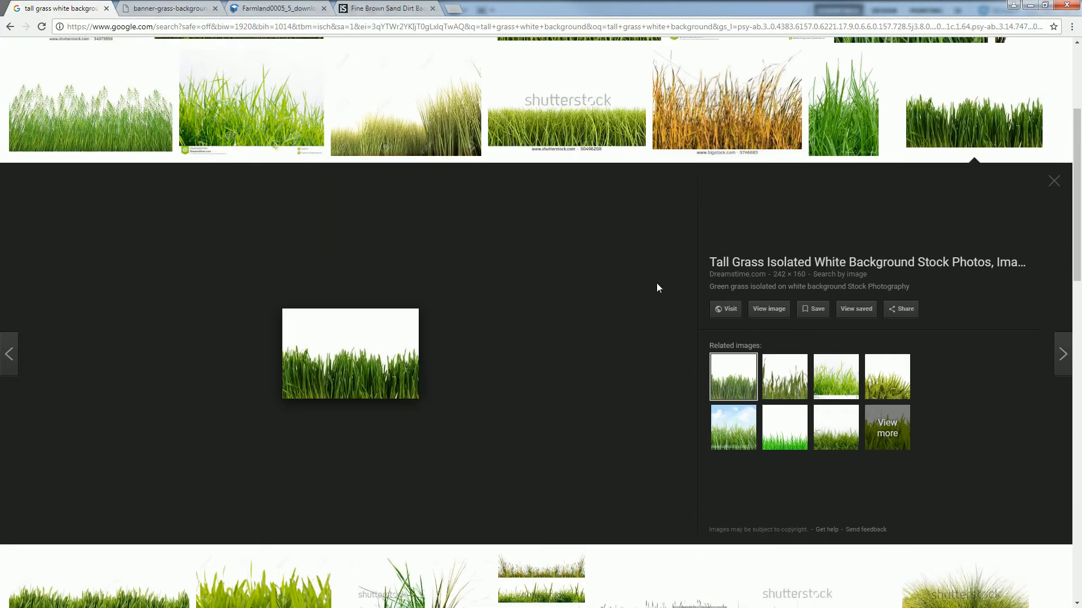
scroll(657, 283, down, 6)
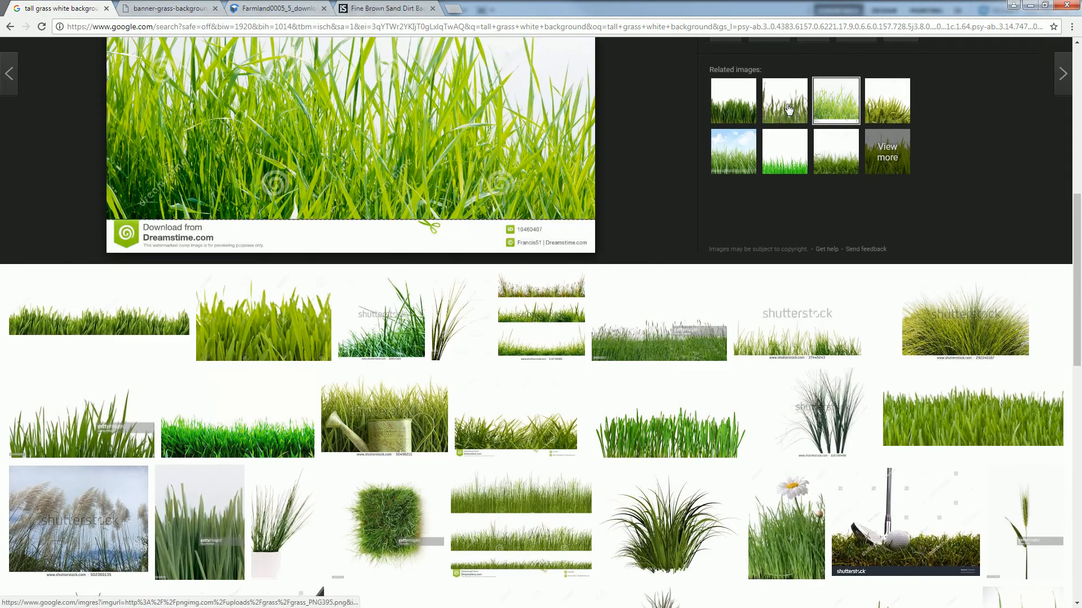
click(896, 102)
click(781, 189)
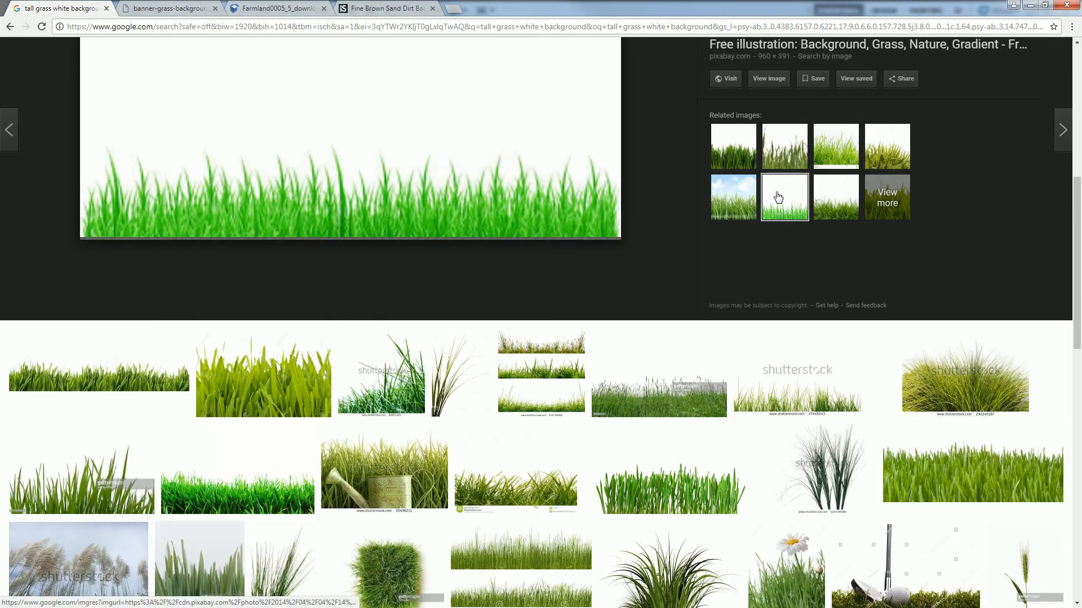
- Search Google Images for "grass texture" and preview the "Deep Green Grass Texture" from Wild Textures
scroll(298, 99, up, 6)
drag(204, 60, 17, 51)
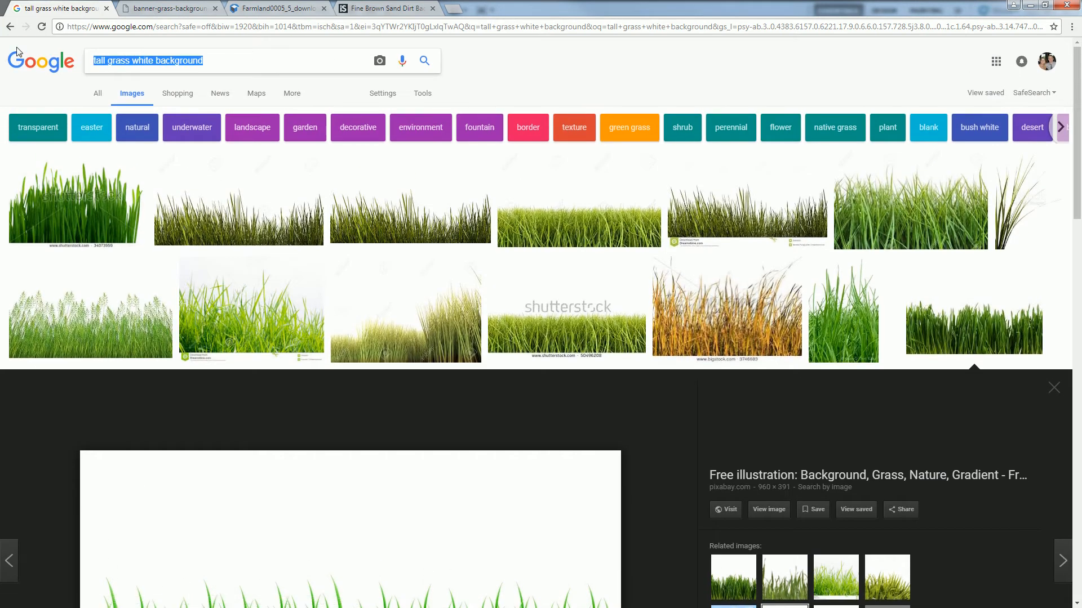
text(grass te)
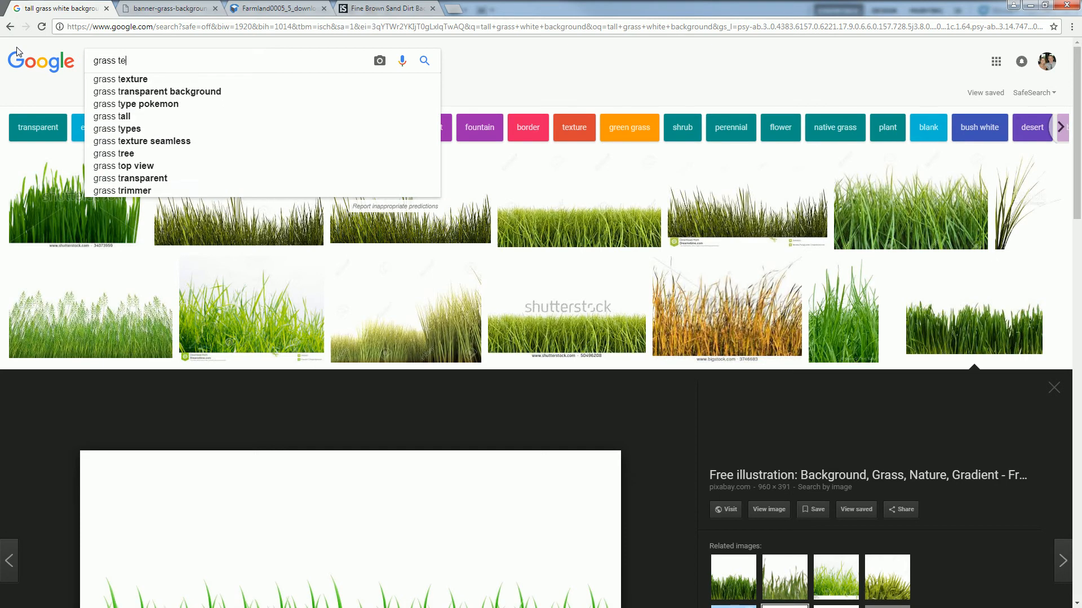
text(xture)
key(Return)
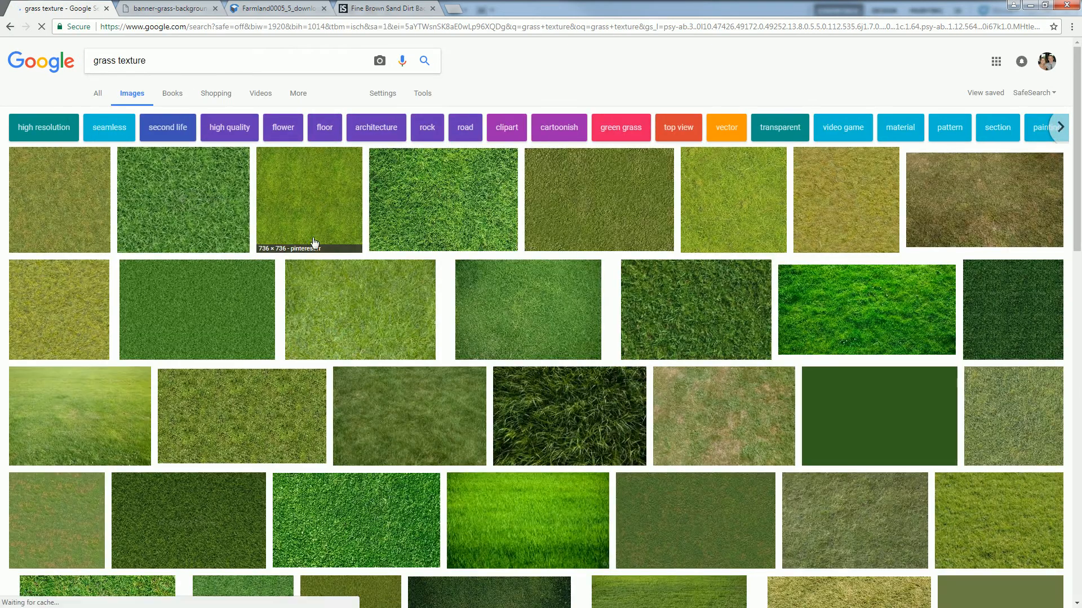
scroll(396, 282, down, 5)
click(601, 190)
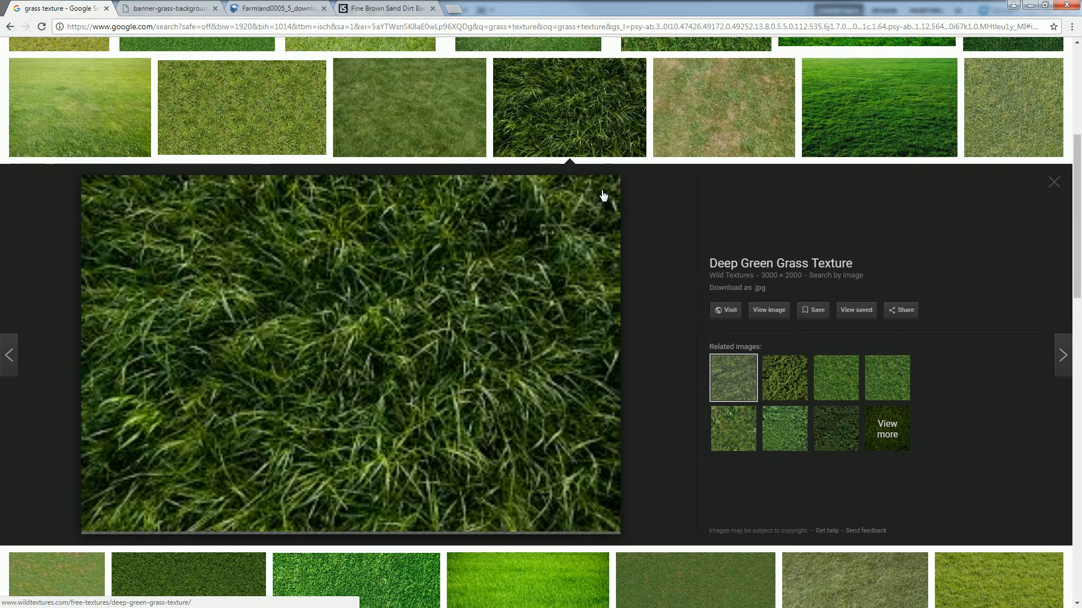
- Open the Deep Green Grass Texture at full size, copy it, and paste it into Overlay.psd in Photoshop as a new layer
click(769, 310)
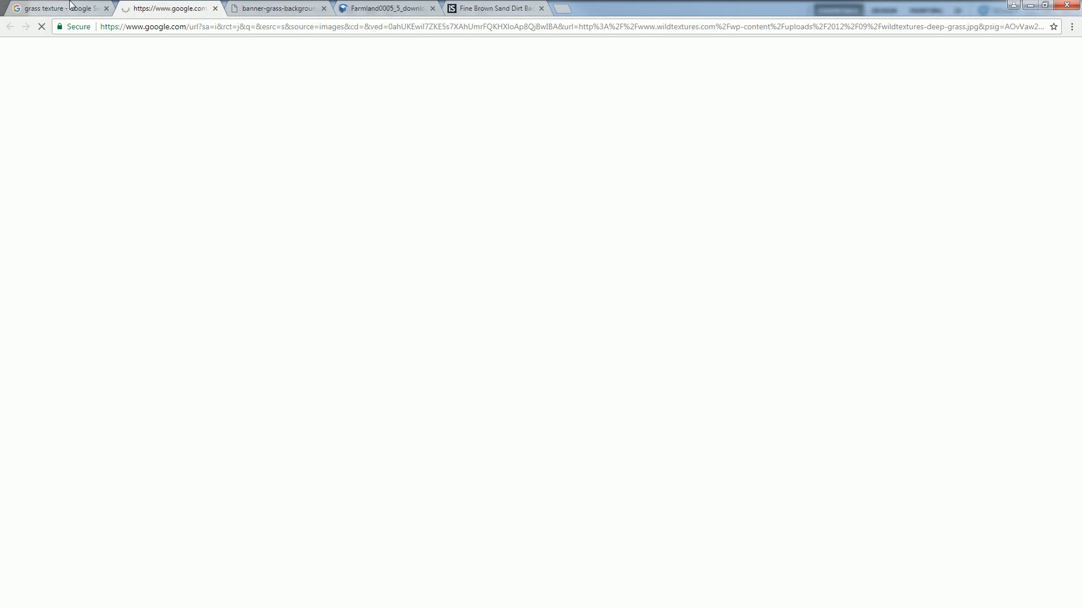
click(91, 10)
click(164, 12)
right_click(438, 226)
click(472, 262)
key(alt+Tab)
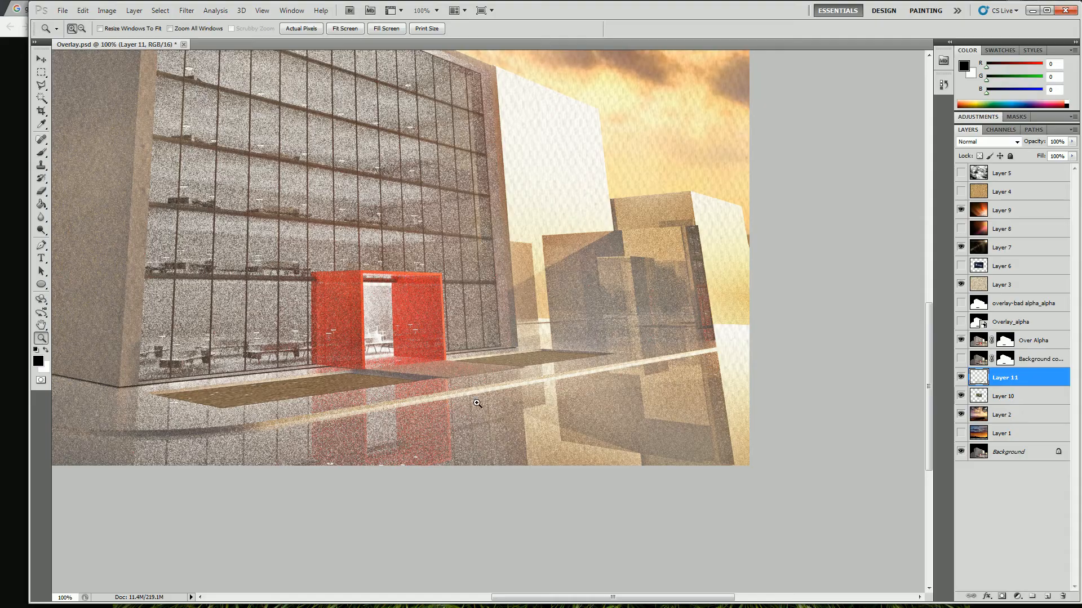
key(ctrl+v)
- Free-transform the pasted grass layer, scaling it to 50% in height and width
click(41, 72)
right_click(697, 119)
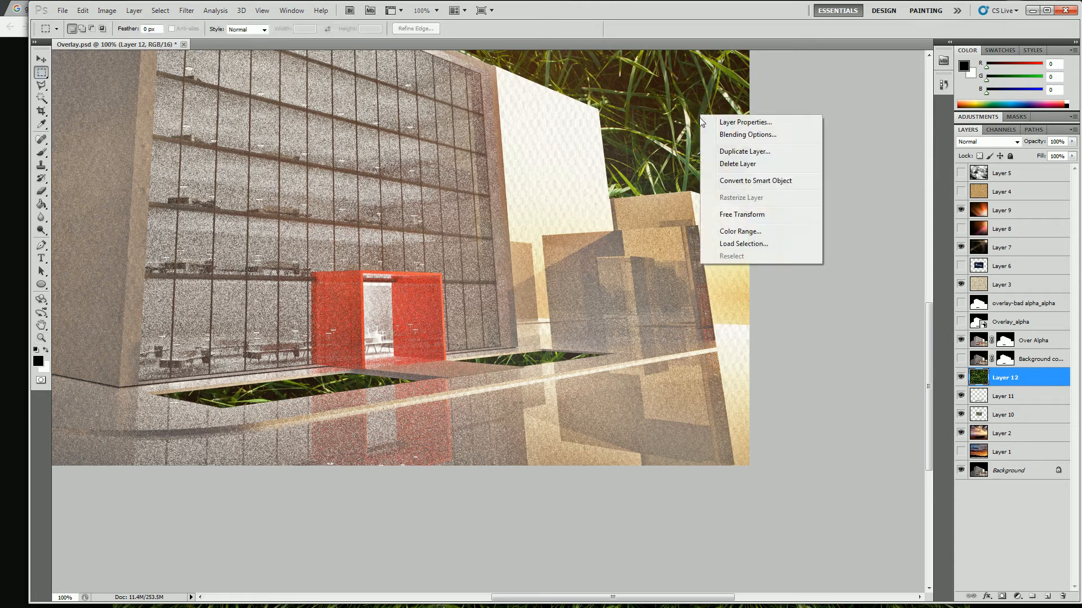
click(730, 212)
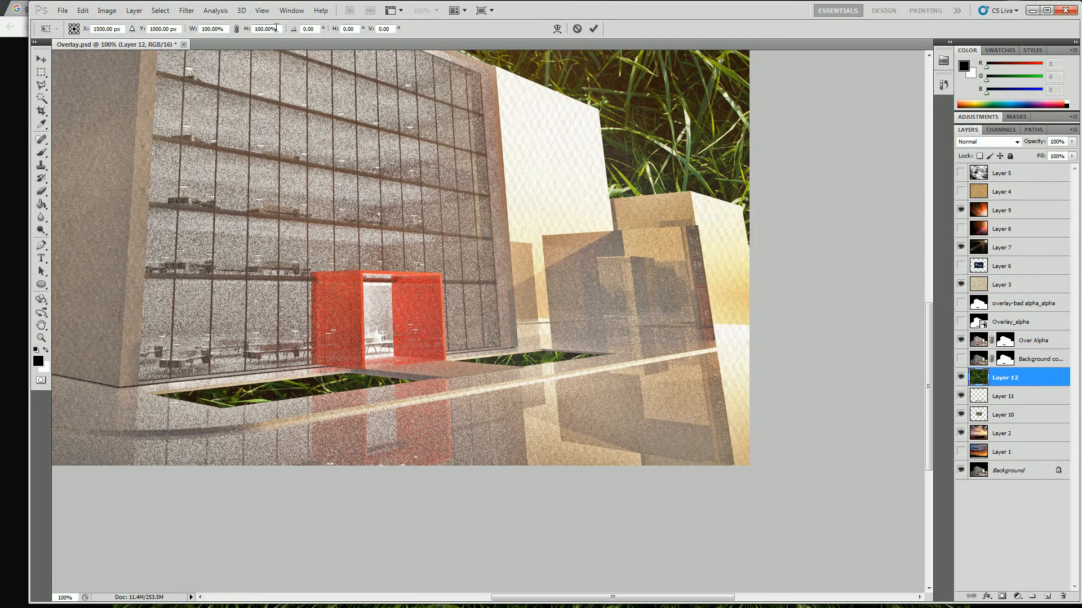
click(248, 32)
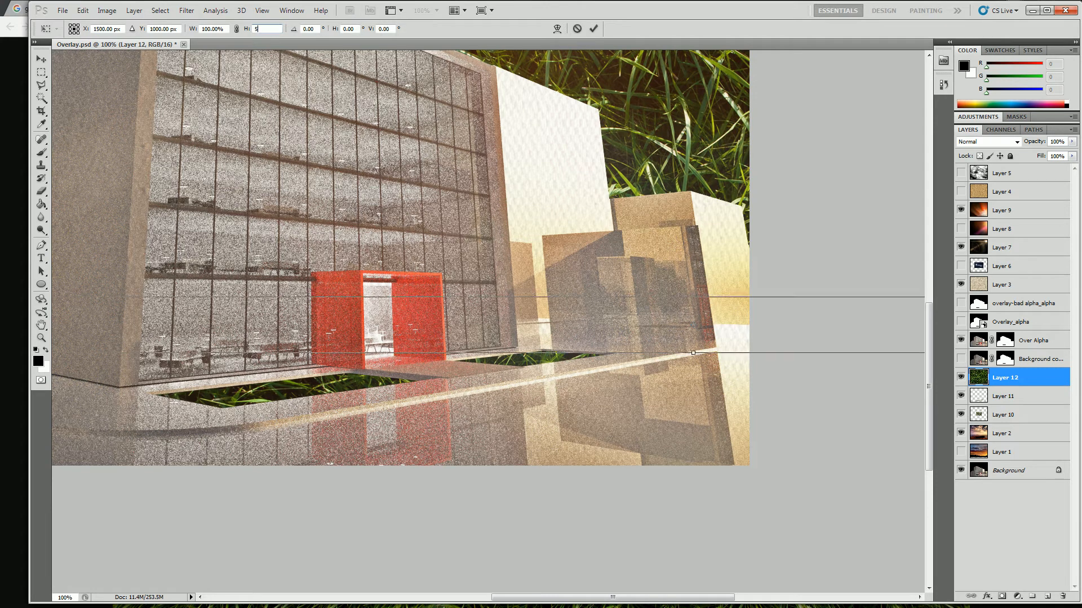
text(50)
click(192, 29)
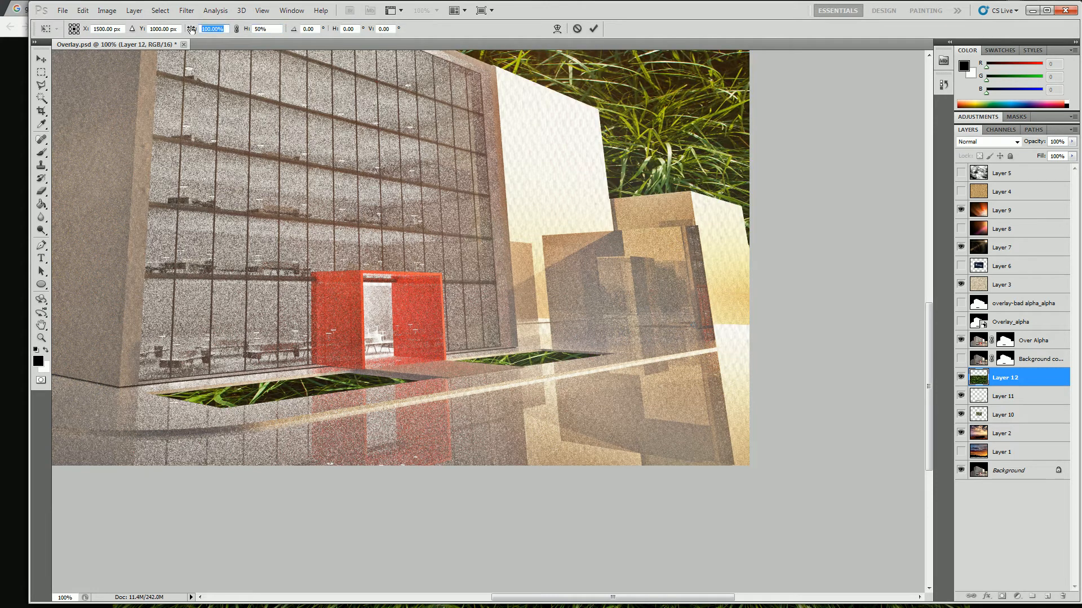
text(50)
drag(634, 102, 542, 123)
- Scale the grass to 25% in width and height and move it over the planting beds
click(227, 32)
text(2)
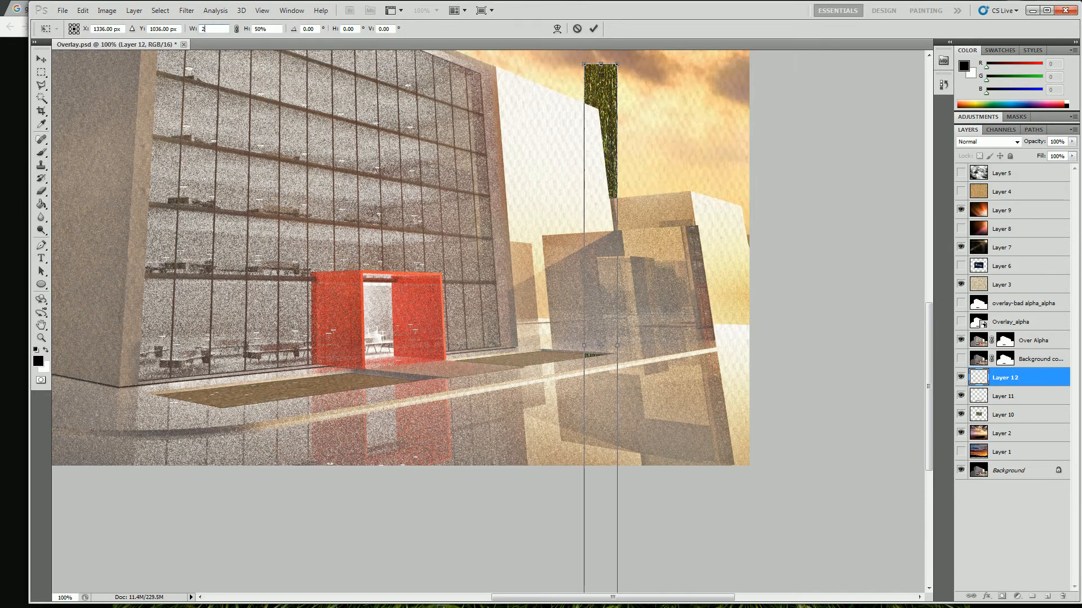
text(52)
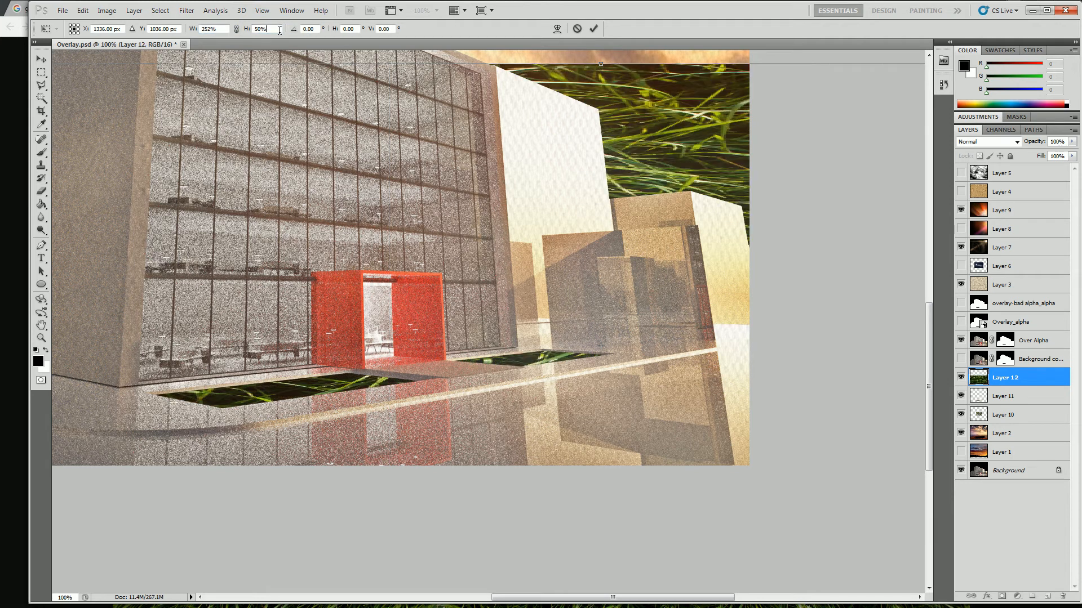
click(214, 29)
text(25)
double_click(276, 28)
text(25)
drag(741, 235, 503, 215)
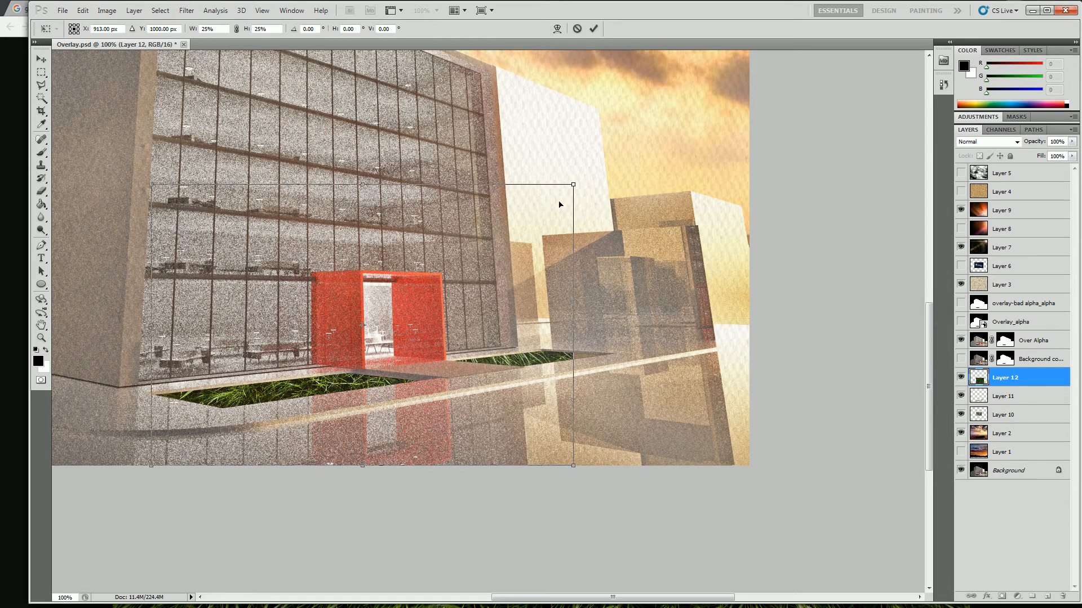
- Distort the grass corner by corner to match the perspective of the planting beds in front of the entrance, and apply the transform
drag(573, 184, 546, 344)
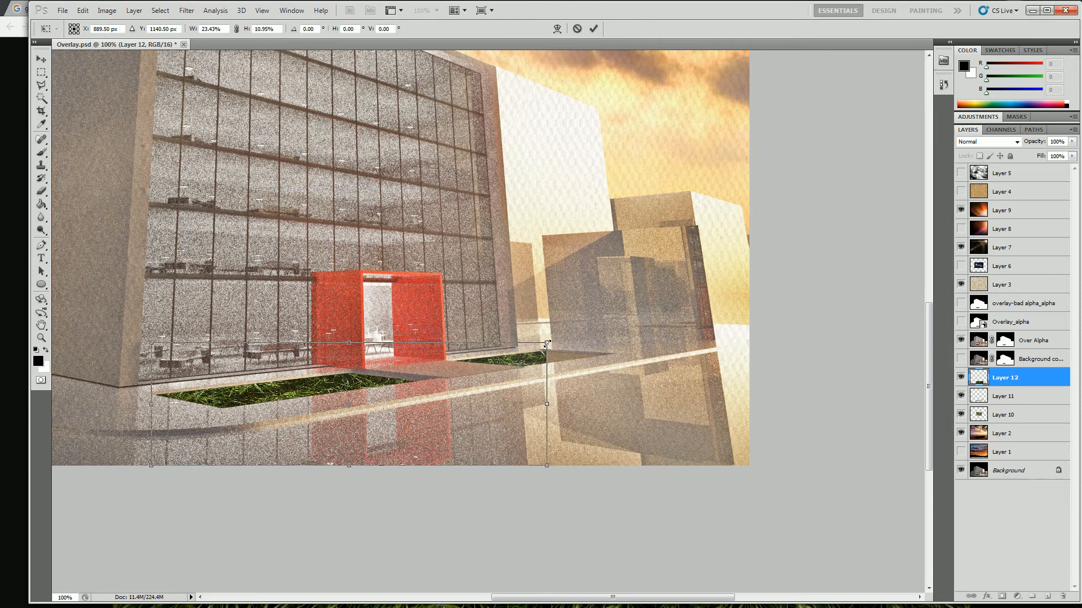
drag(543, 465, 608, 358)
drag(151, 415, 133, 395)
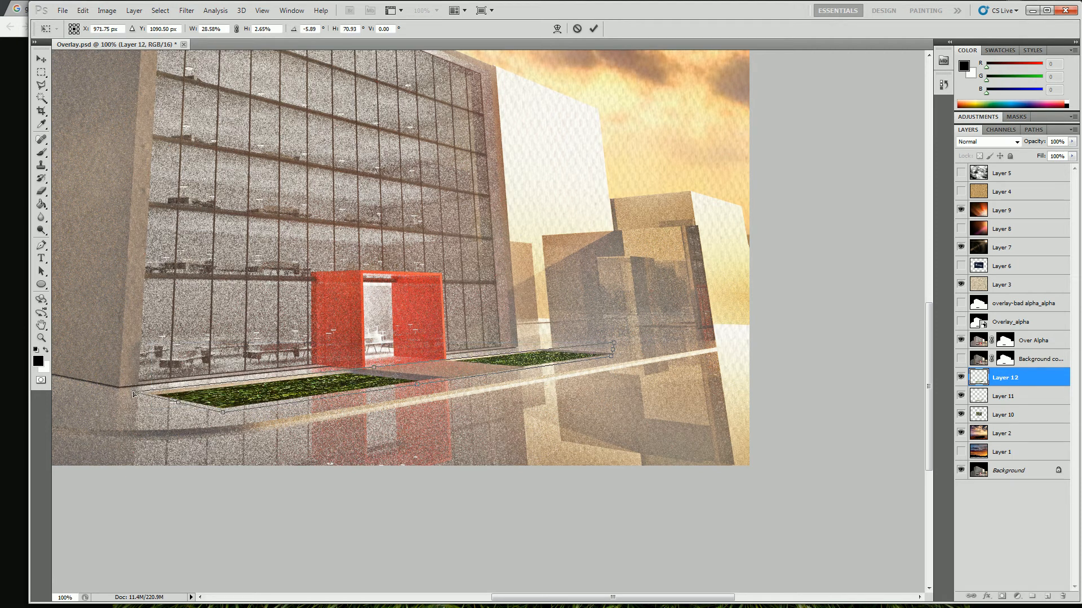
drag(613, 345, 545, 350)
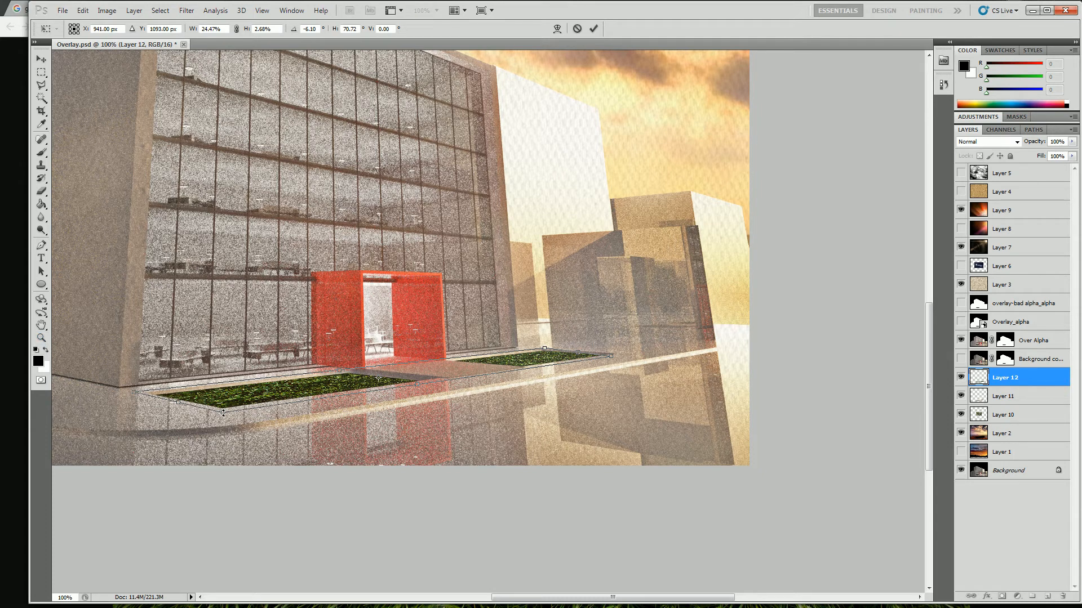
drag(223, 413, 224, 409)
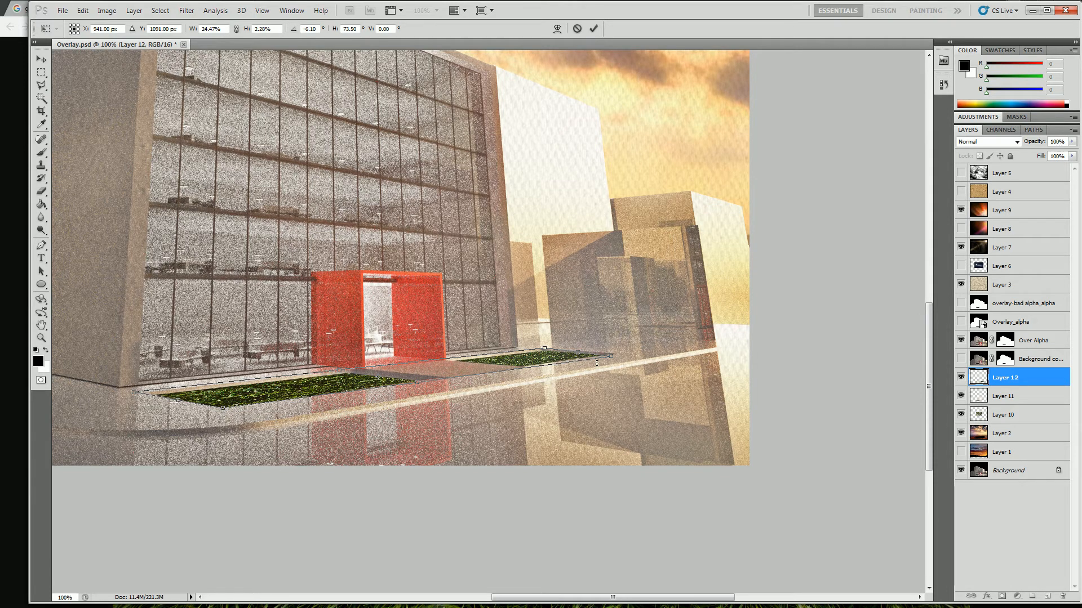
drag(610, 359, 612, 356)
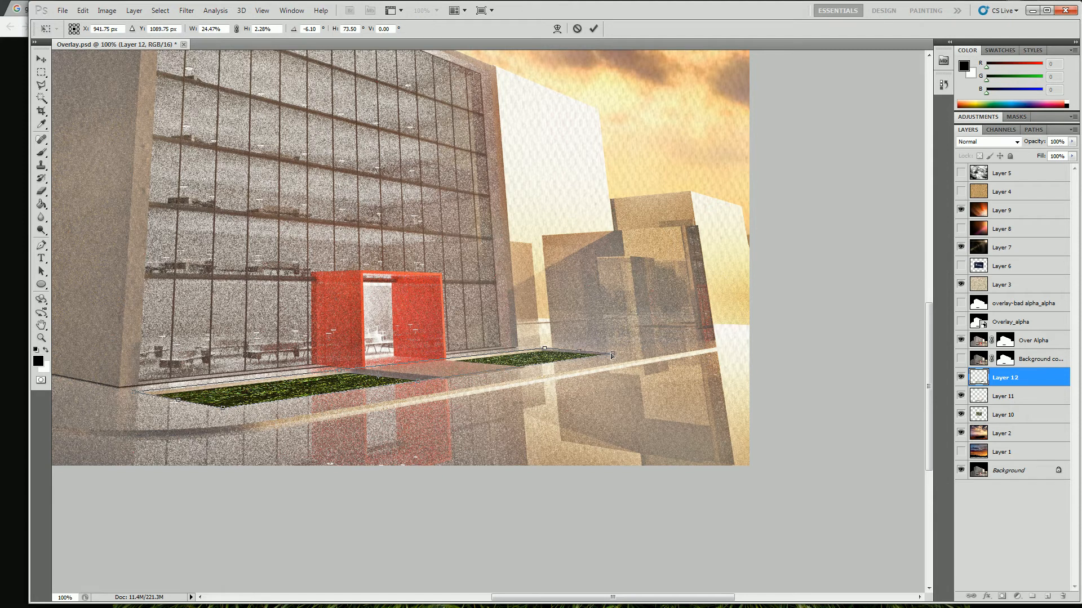
drag(544, 347, 544, 345)
key(ctrl+z)
key(Return)
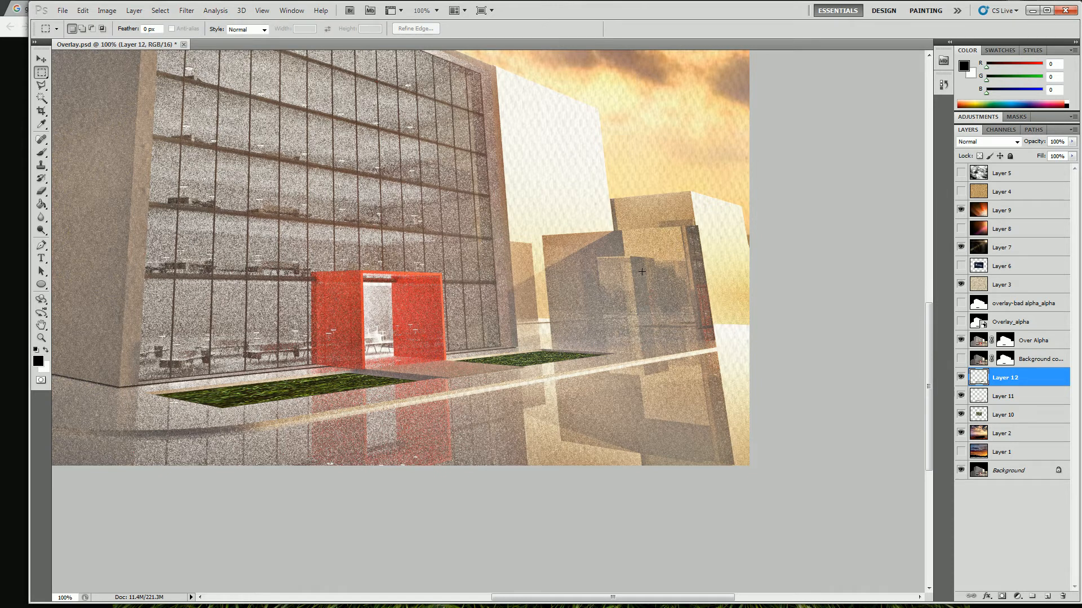
- Move the grass layer directly above the Over Alpha layer and set its opacity to 35%
drag(978, 383, 977, 339)
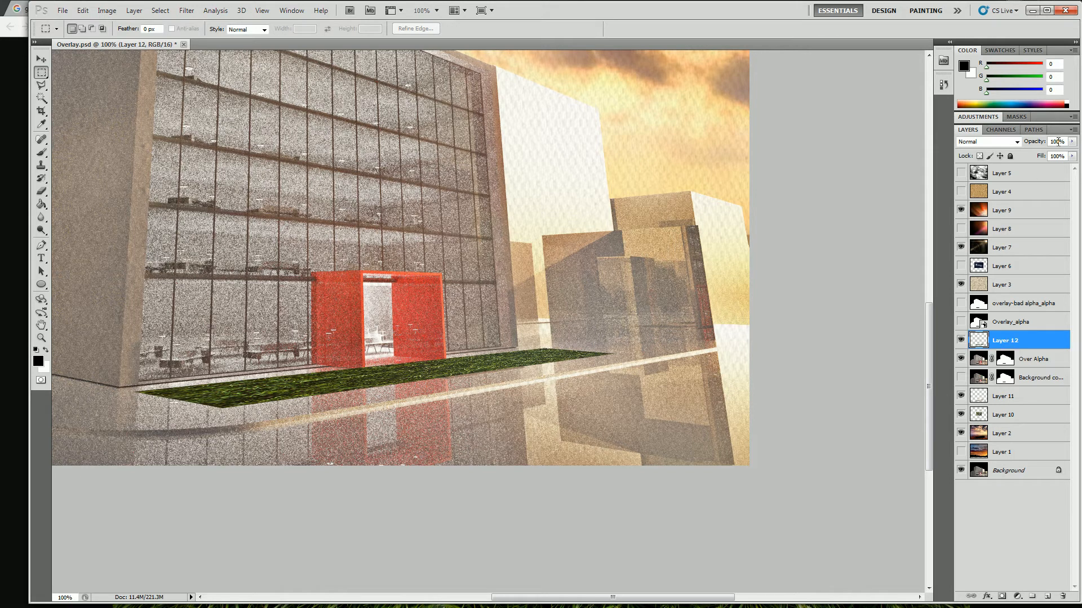
key(5)
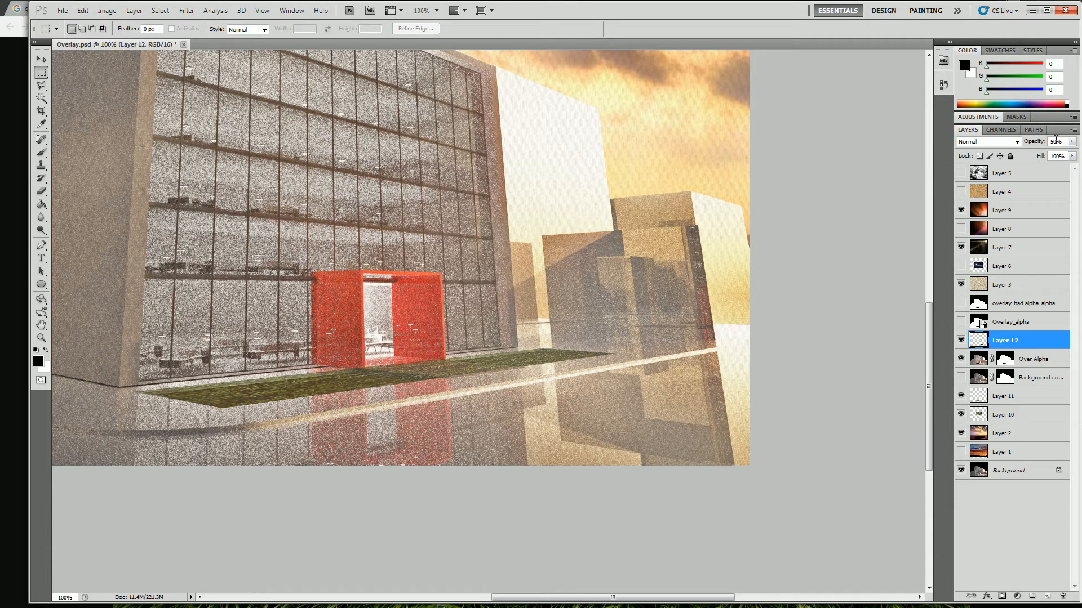
drag(1043, 142, 1044, 143)
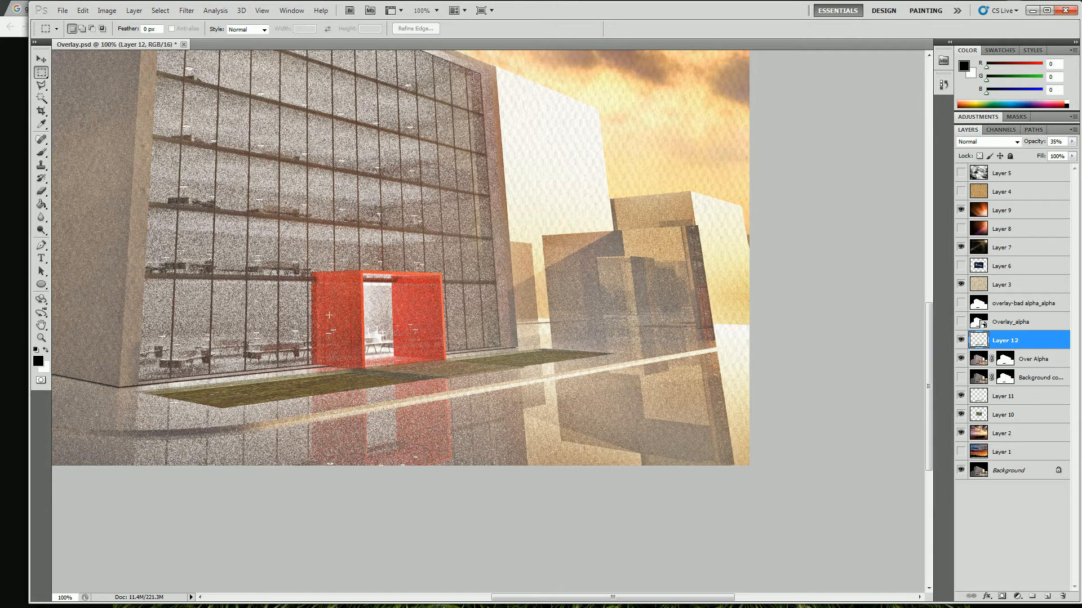
- Outline the grass covering the entrance walkway between the two beds with the Polygonal Lasso, delete it, and deselect
click(42, 85)
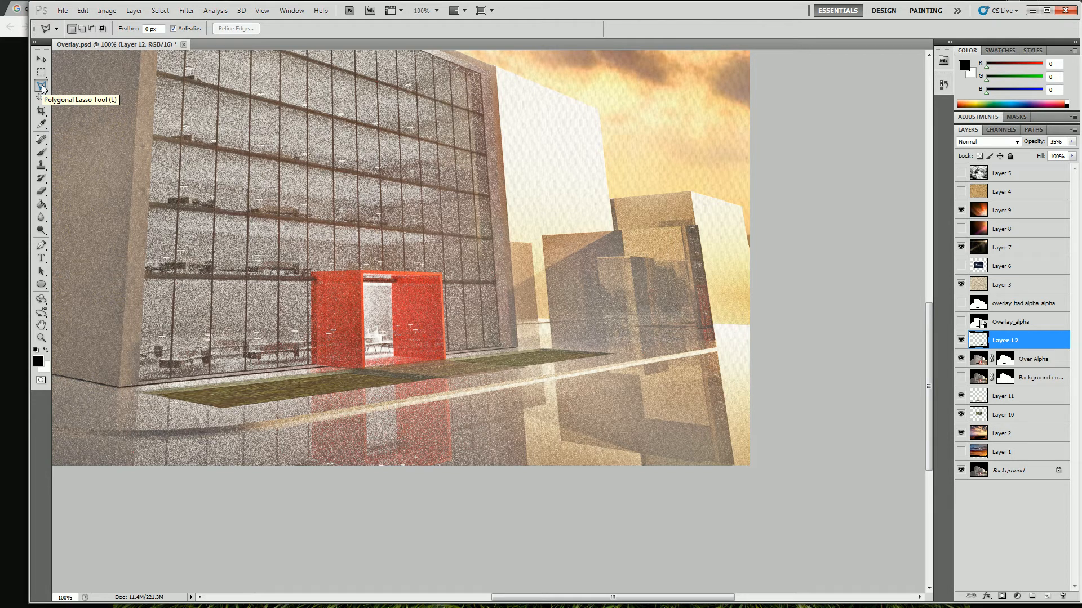
click(46, 350)
click(41, 338)
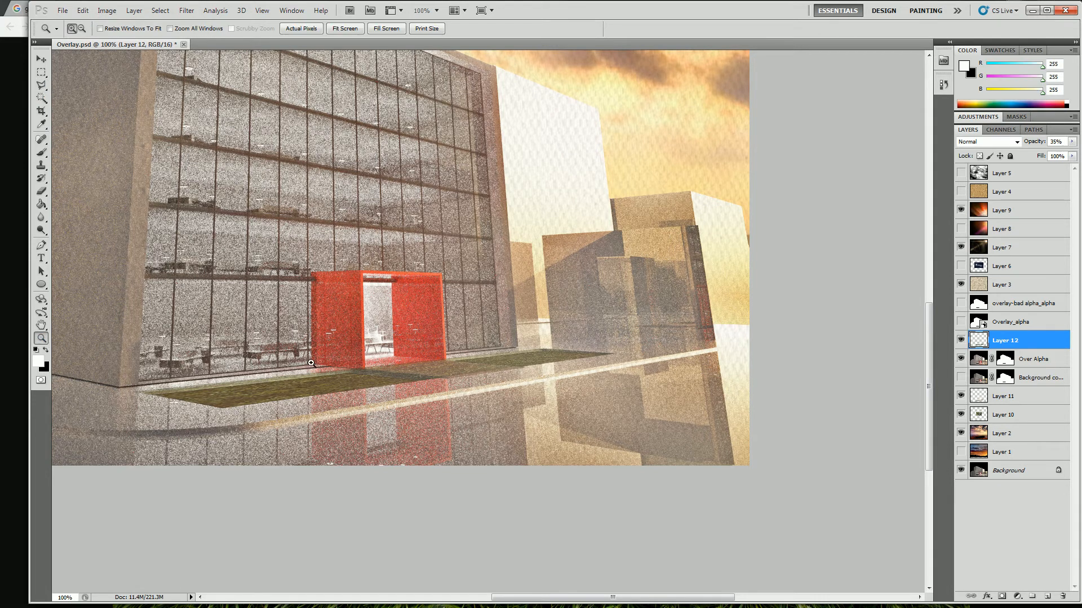
click(428, 369)
click(490, 369)
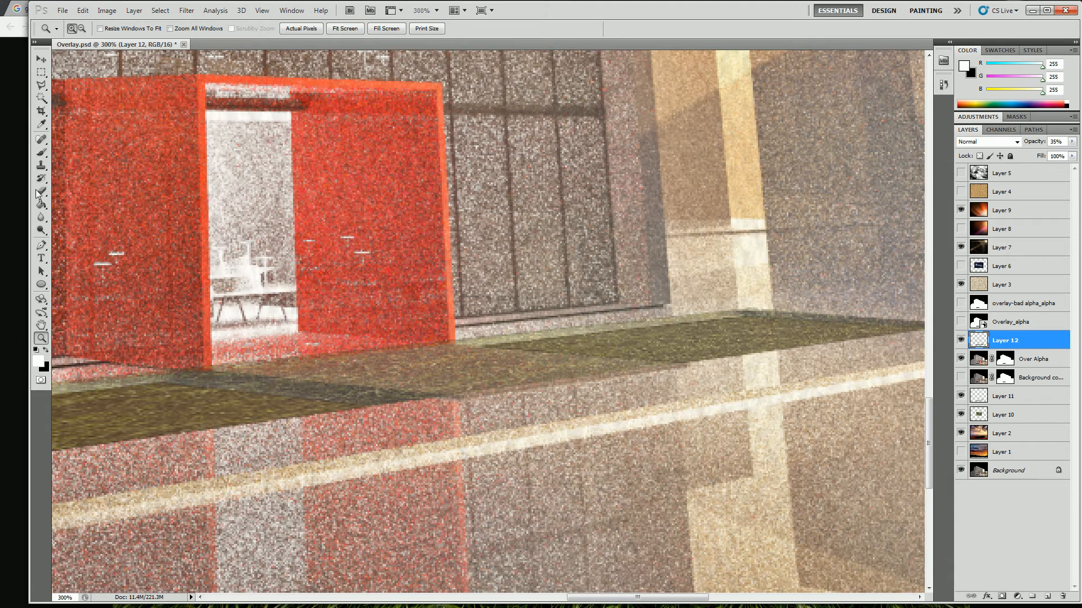
click(41, 84)
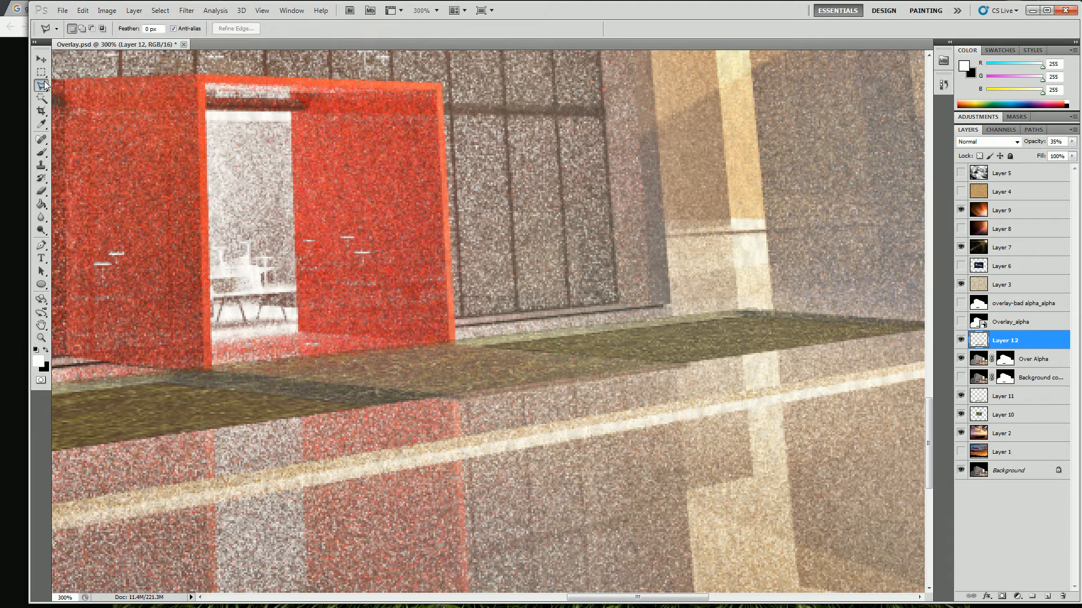
click(166, 367)
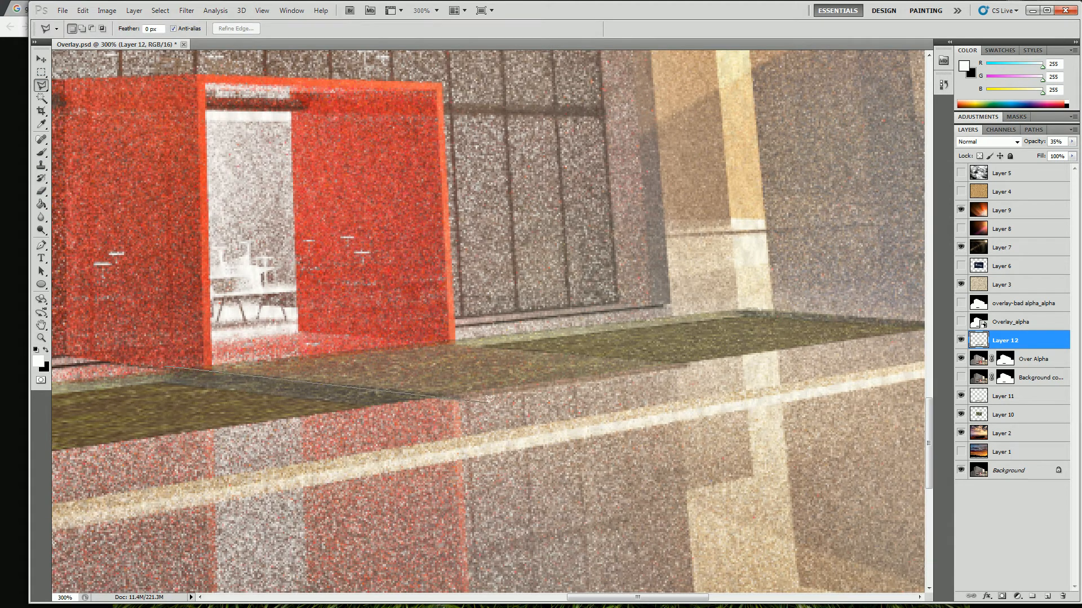
click(523, 402)
click(717, 369)
click(383, 334)
click(168, 363)
key(alt+BackSpace)
key(ctrl+d)
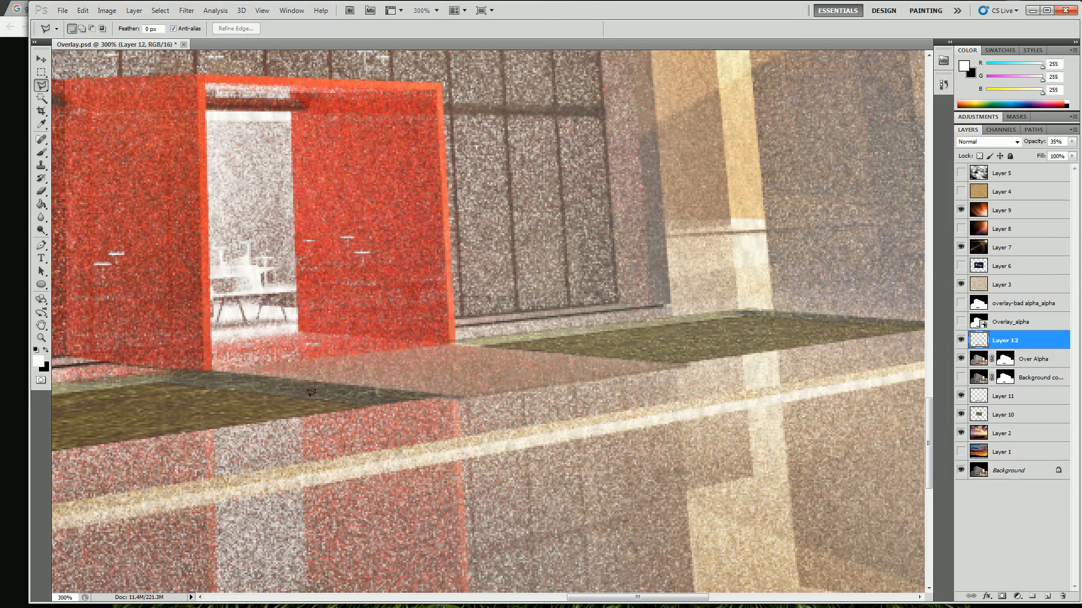
- Compare the planting bed beside the red entrance with the grass layer hidden and shown
click(41, 338)
alt+click(311, 339)
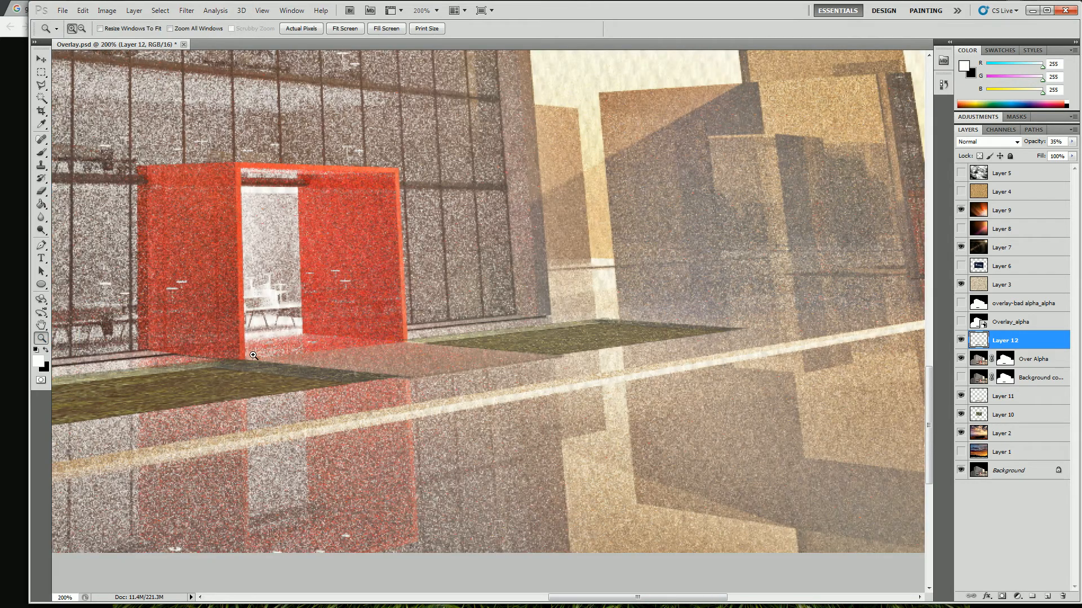
drag(698, 598, 622, 603)
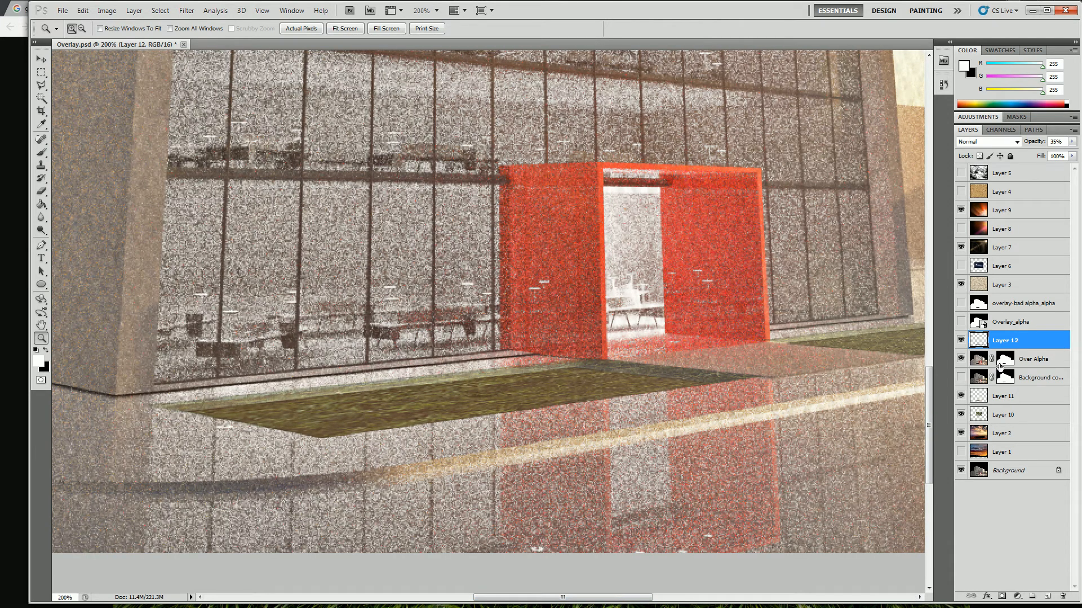
click(962, 341)
click(962, 341)
click(962, 340)
click(962, 340)
- Switch to the browser and search Google Images for "grass white background"
key(alt+Tab)
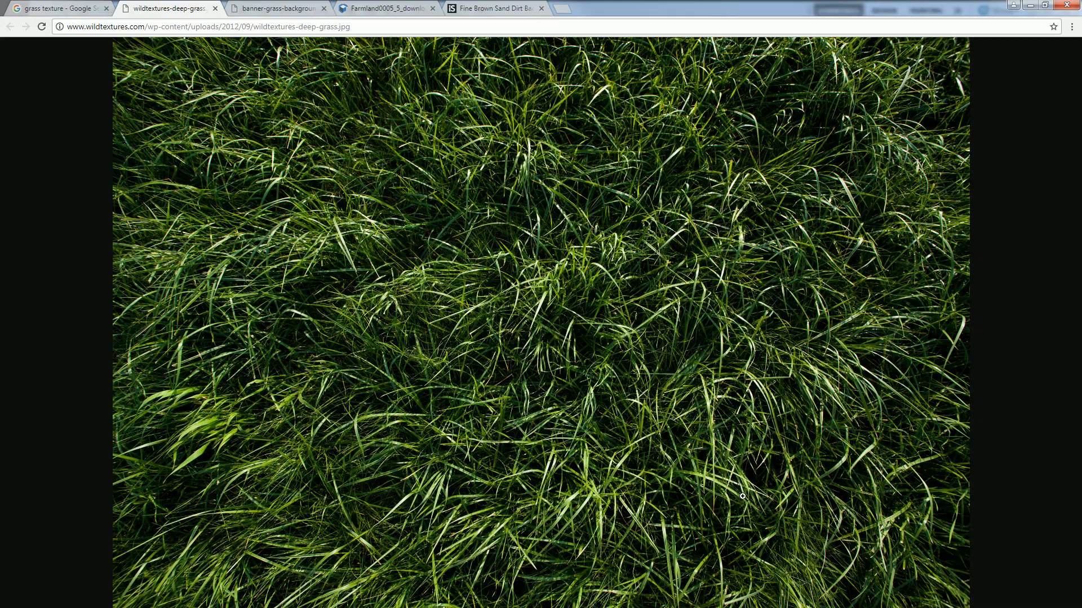
click(69, 12)
scroll(210, 106, up, 5)
double_click(119, 61)
text(white backgrou)
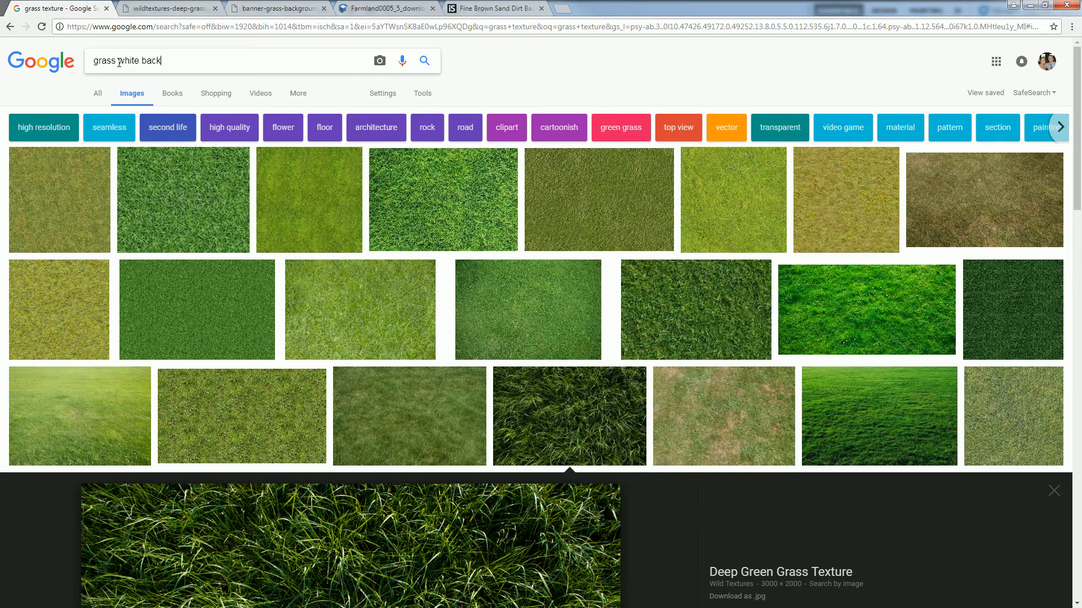
text(nd)
key(Return)
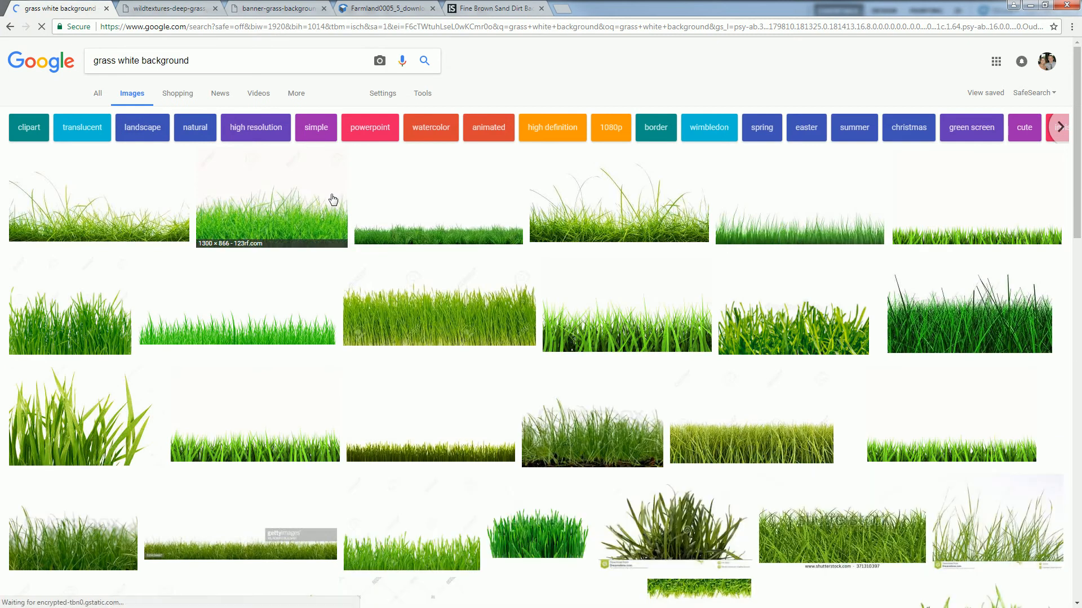
- Preview several grass results on white and open the Ride The Hill green grass image at full size
click(480, 233)
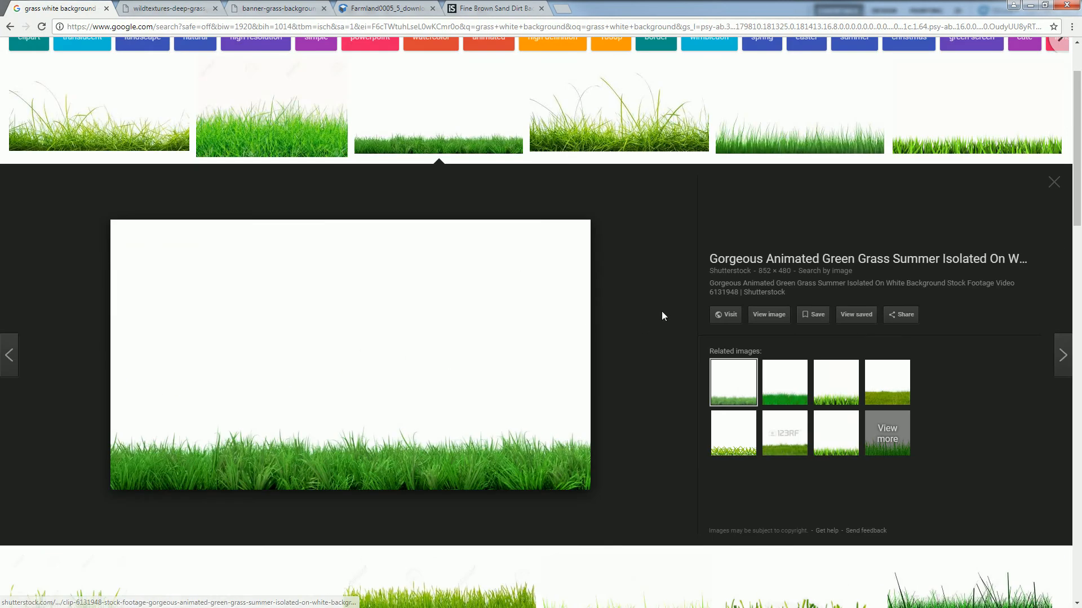
click(850, 121)
click(961, 135)
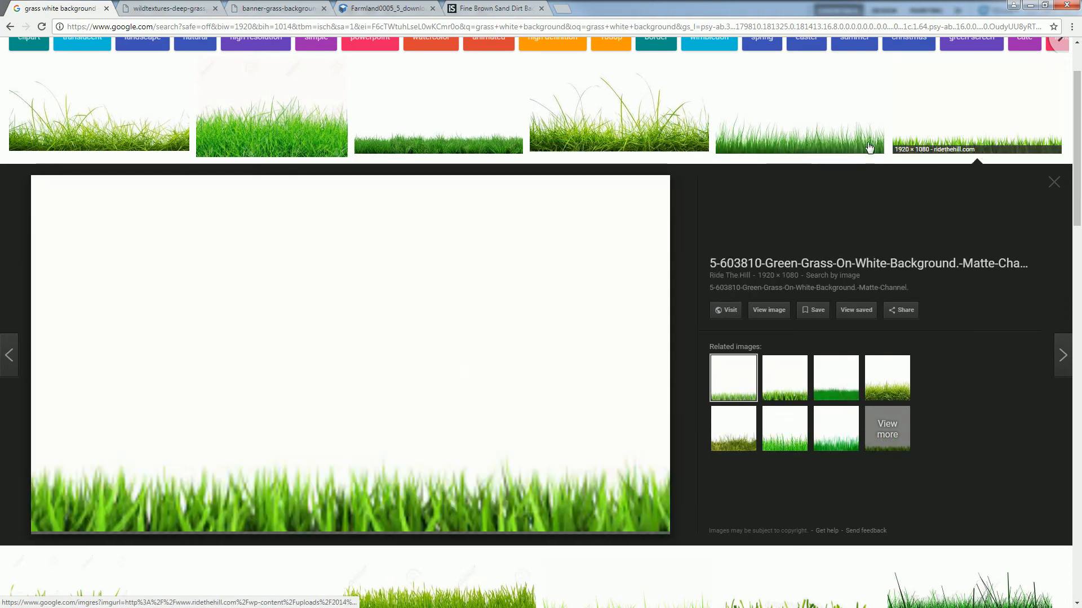
click(769, 310)
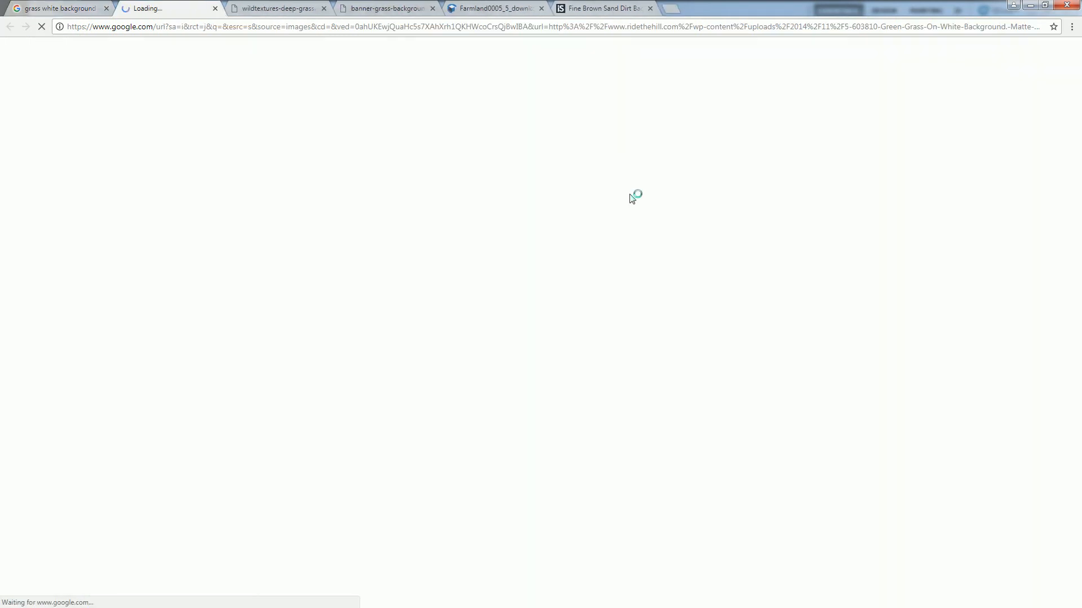
- Copy the full-size green grass image and switch back to Photoshop
right_click(495, 389)
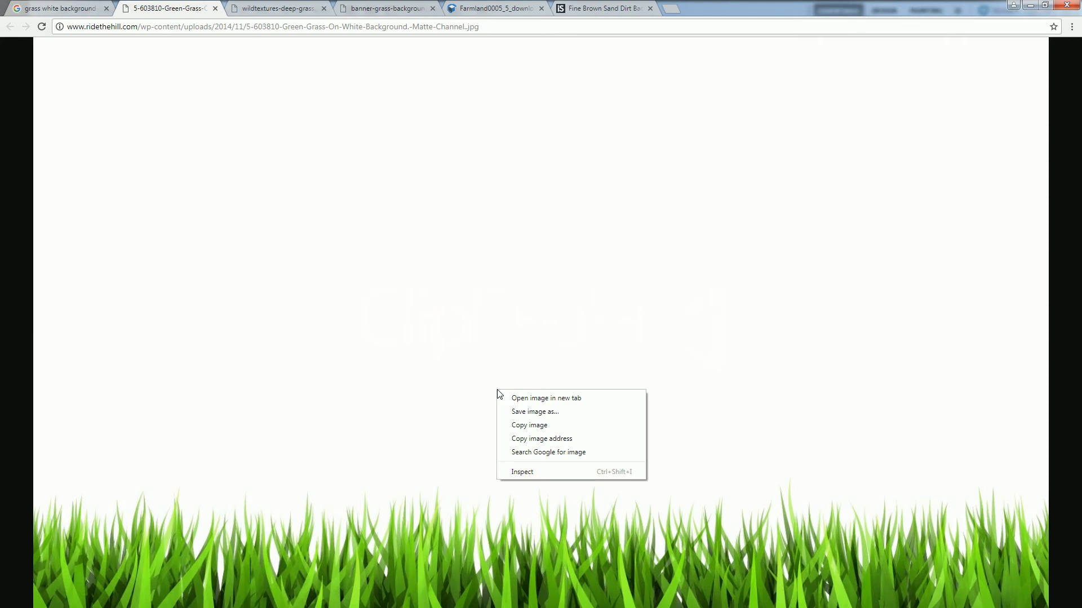
click(547, 425)
right_click(548, 424)
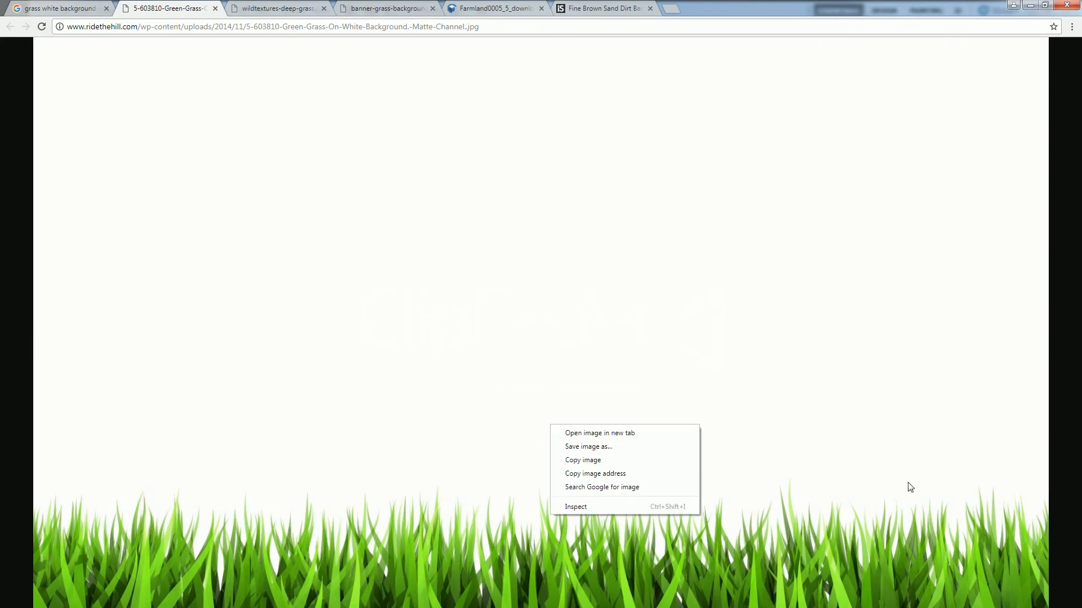
click(806, 431)
key(alt+Tab)
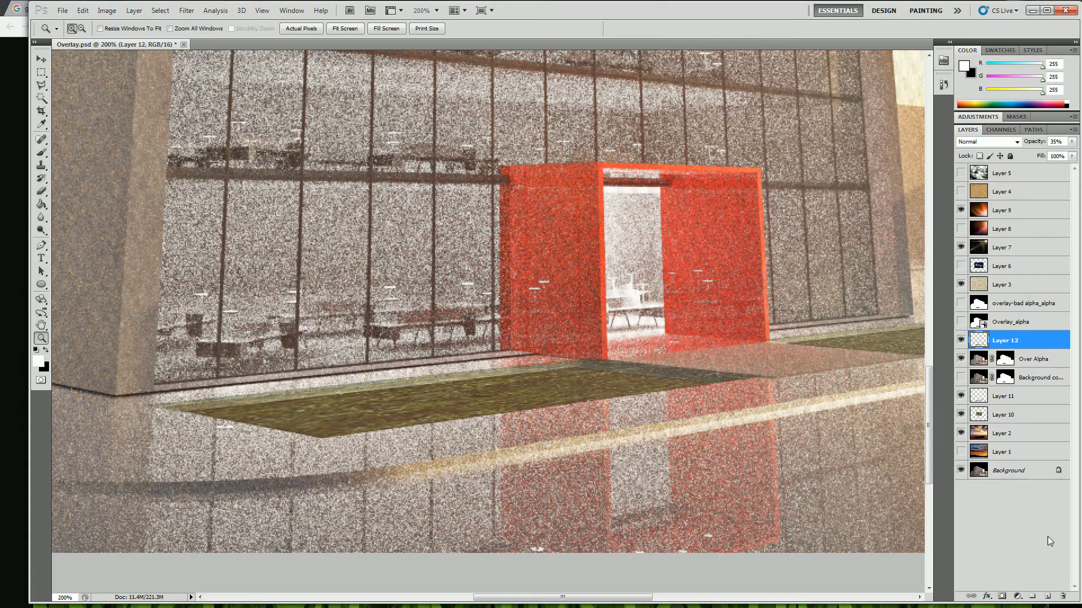
- Paste the copied green grass image into the building rendering as a new layer
key(ctrl+v)
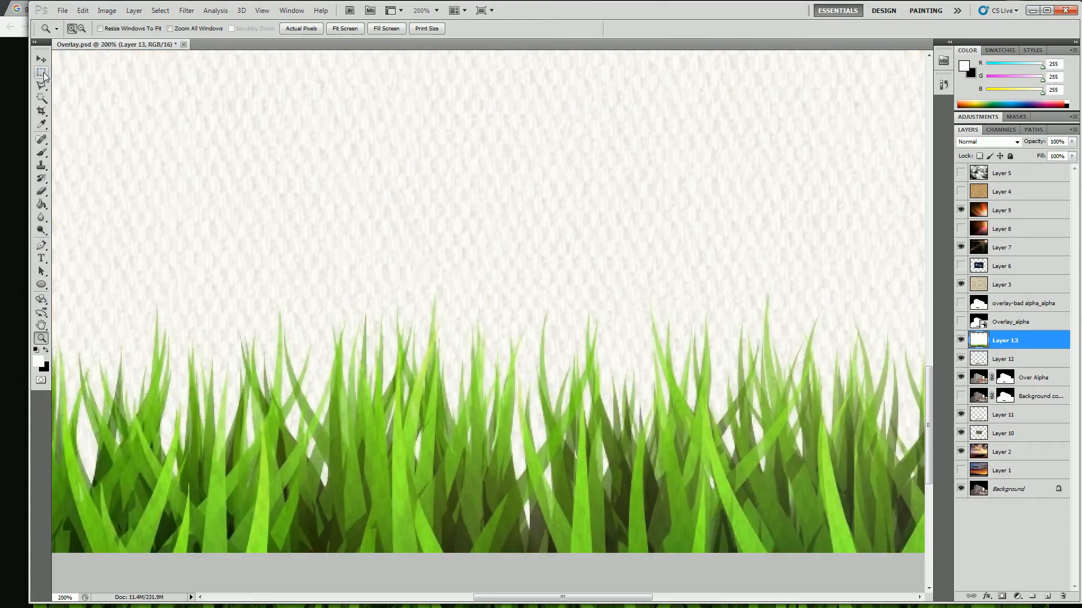
click(41, 72)
right_click(498, 272)
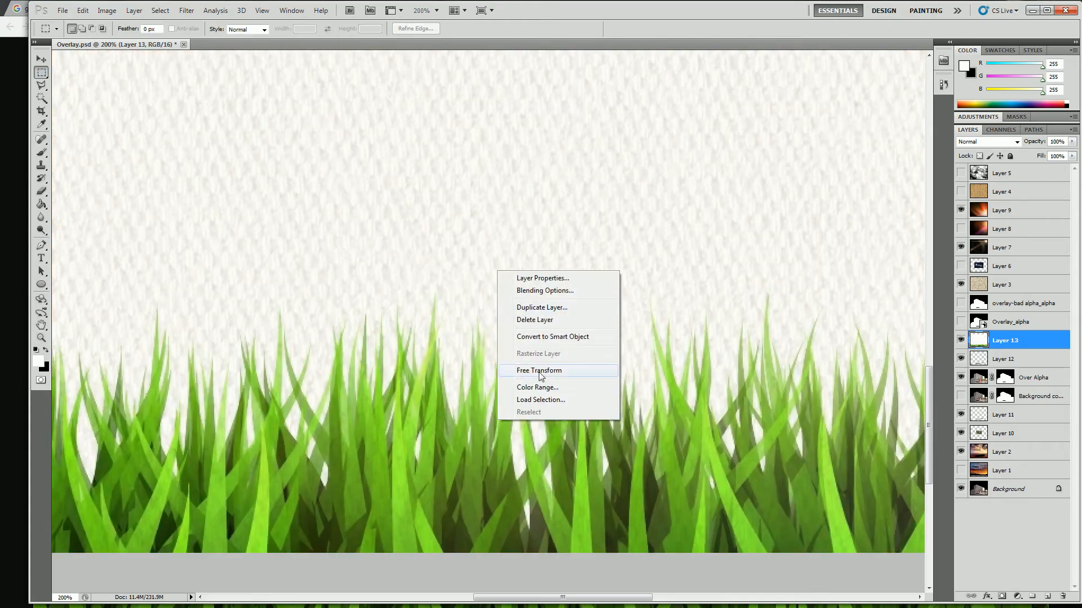
click(540, 371)
click(41, 338)
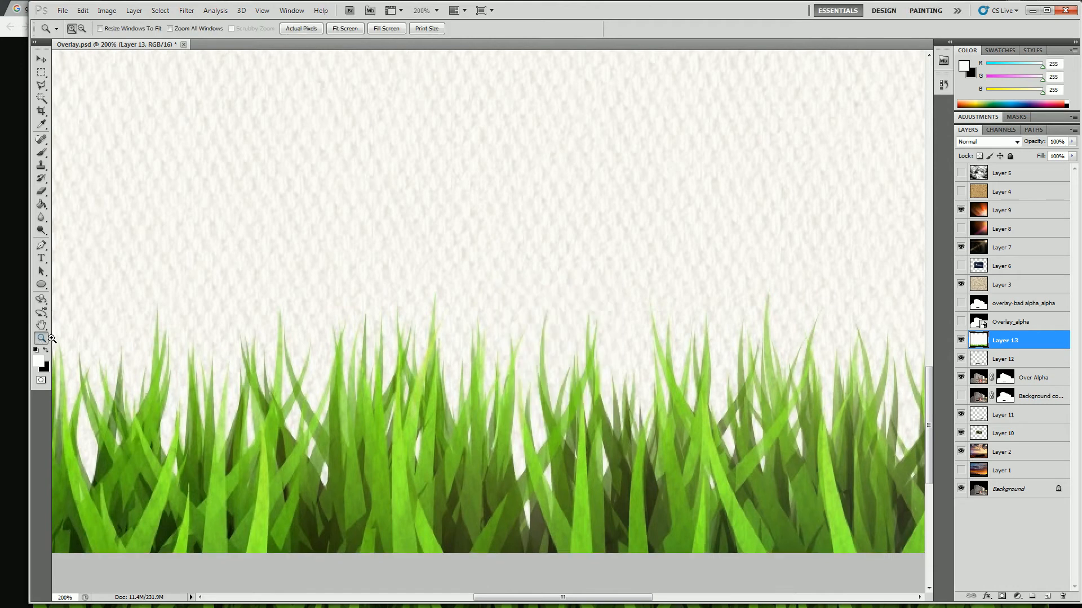
alt+click(380, 289)
alt+click(388, 293)
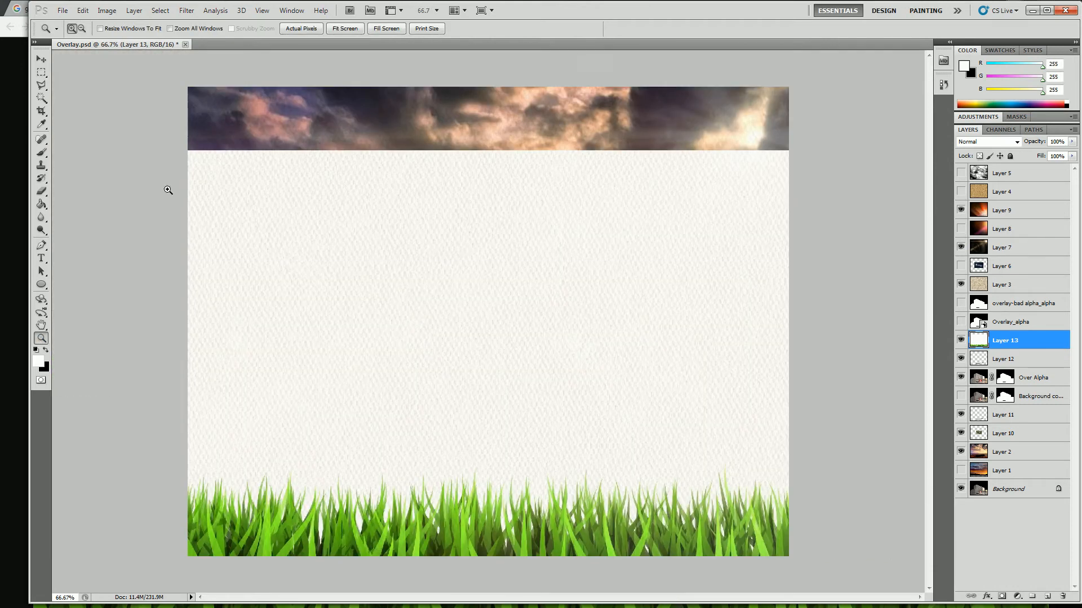
click(42, 72)
right_click(403, 181)
click(452, 285)
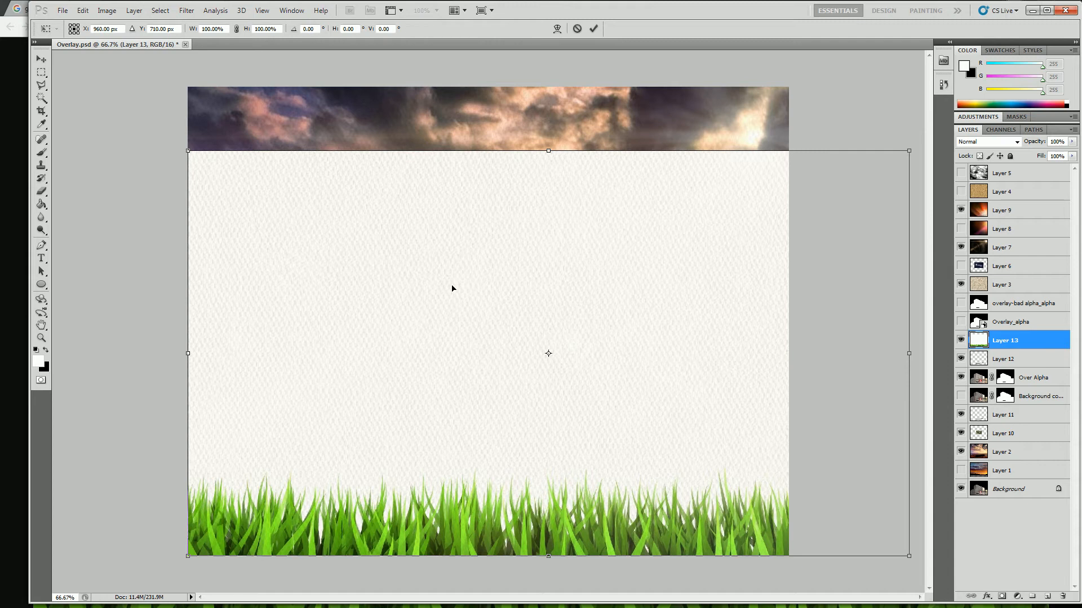
key(Return)
key(m)
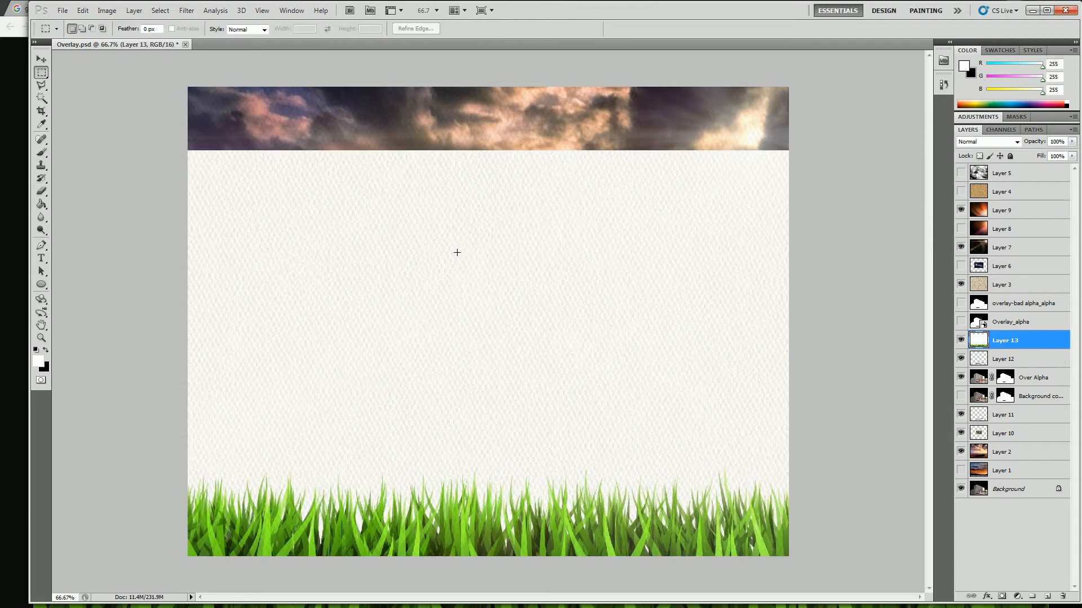
- Sample the grass image's off-white background, select it by Color Range with fuzziness 67, delete it and clear the selection
click(41, 124)
click(299, 197)
click(160, 10)
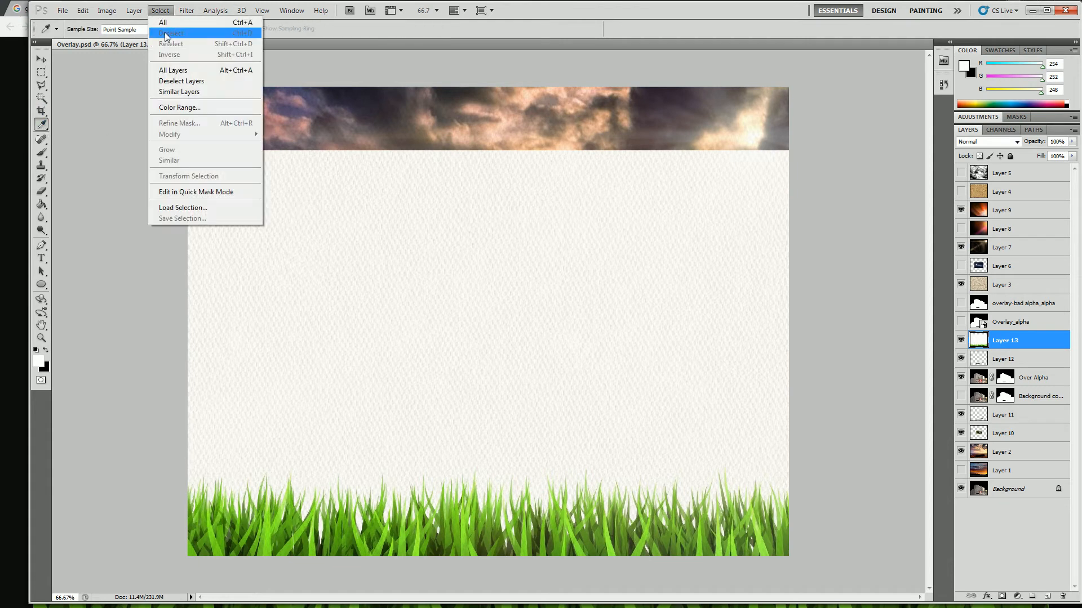
click(190, 112)
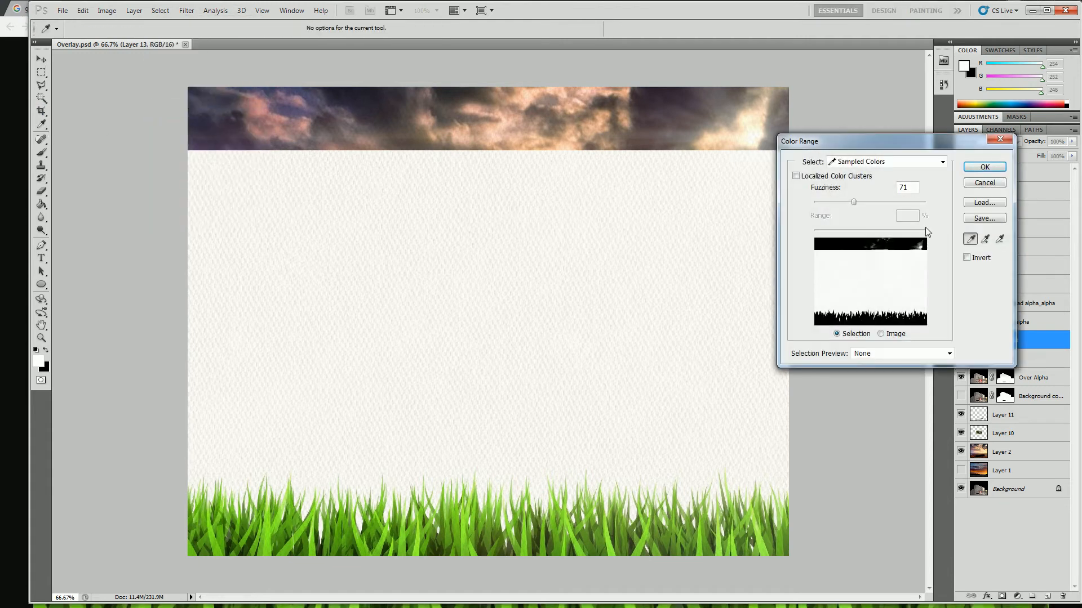
mouse_move(853, 203)
mouse_down()
mouse_move(830, 204)
mouse_move(851, 203)
mouse_up()
click(985, 168)
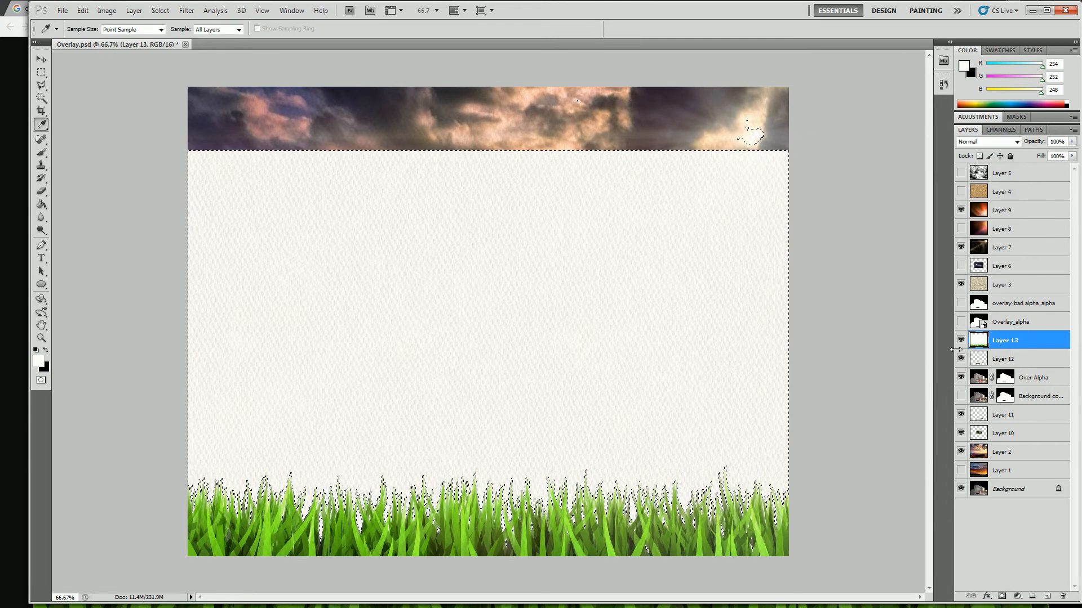
key(Delete)
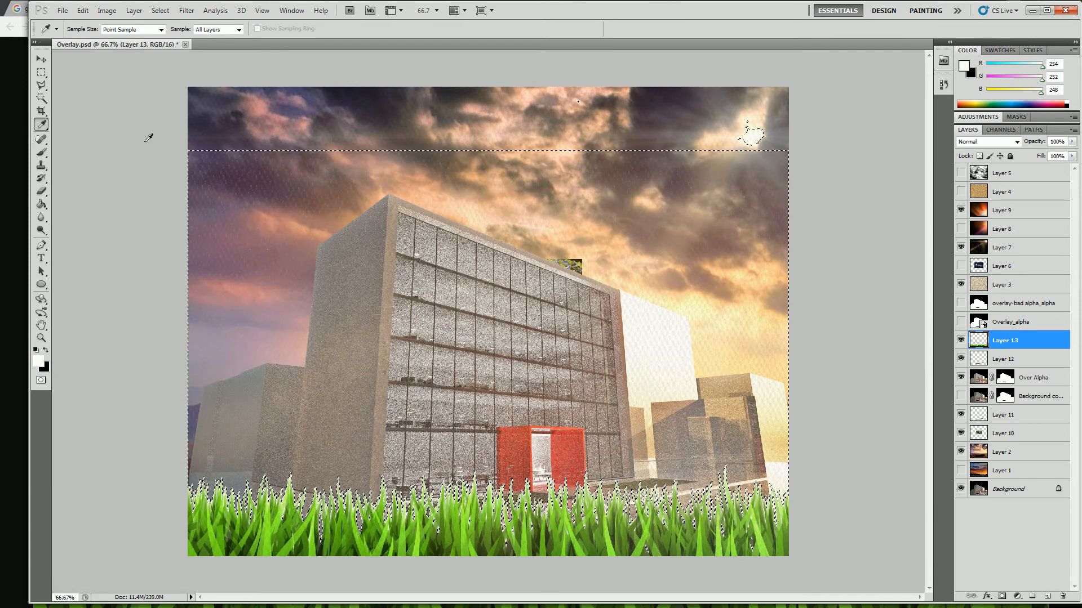
click(41, 72)
click(292, 372)
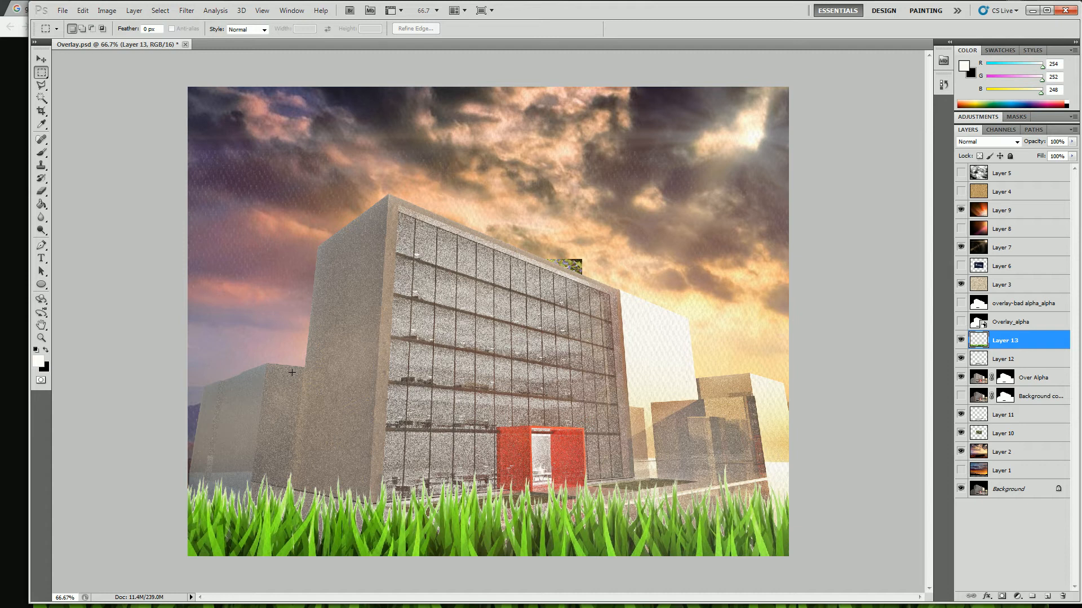
key(ctrl+m)
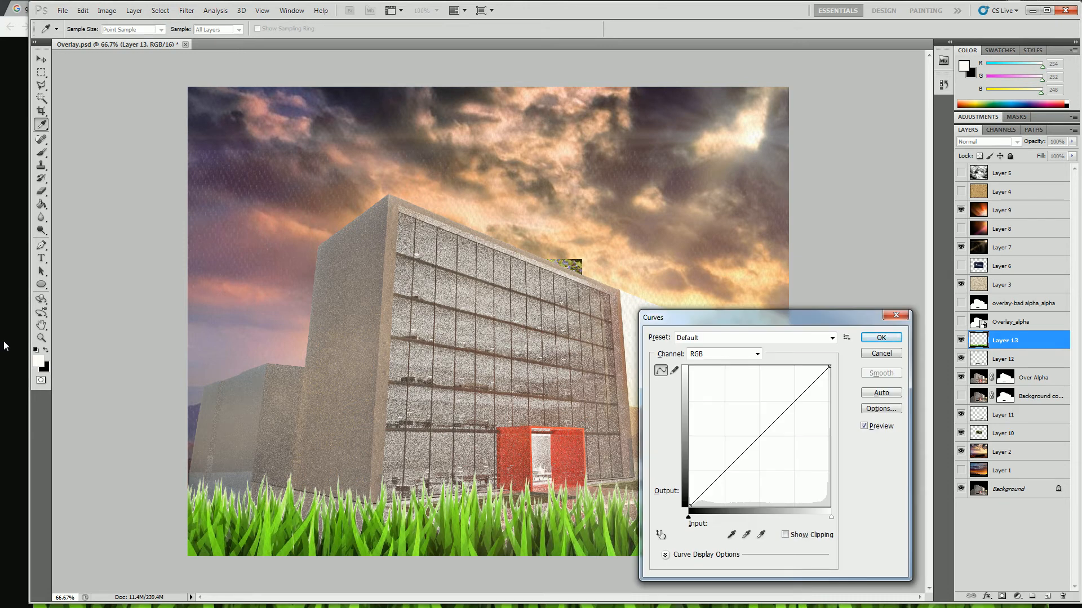
drag(781, 318, 747, 155)
drag(728, 272, 740, 314)
drag(771, 265, 778, 271)
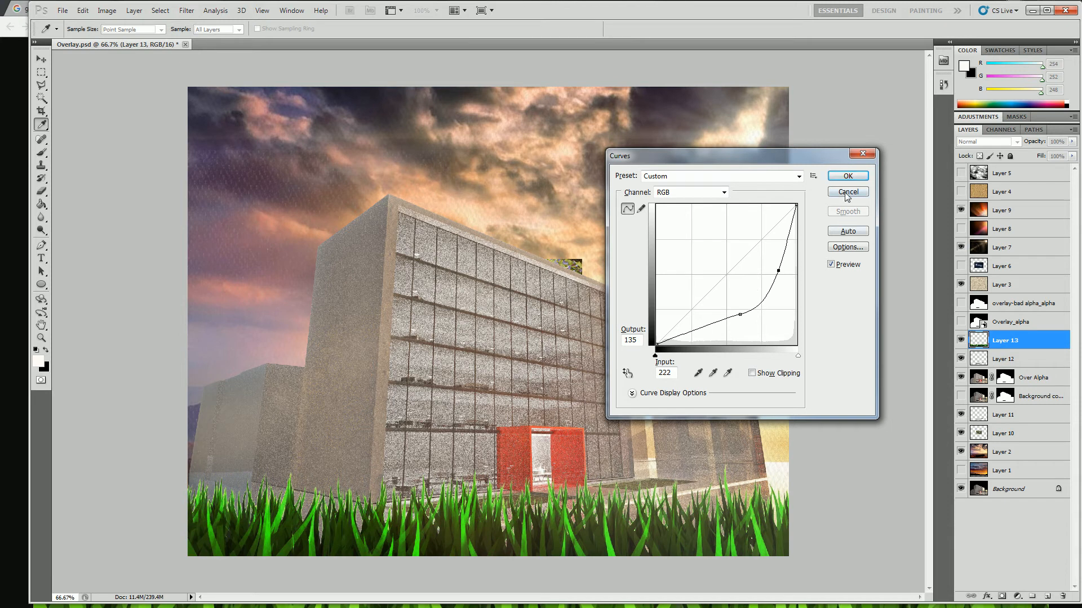
click(848, 176)
- Mute and darken the grass layer with Hue/Saturation, using saturation -50 and lightness about -57
click(107, 10)
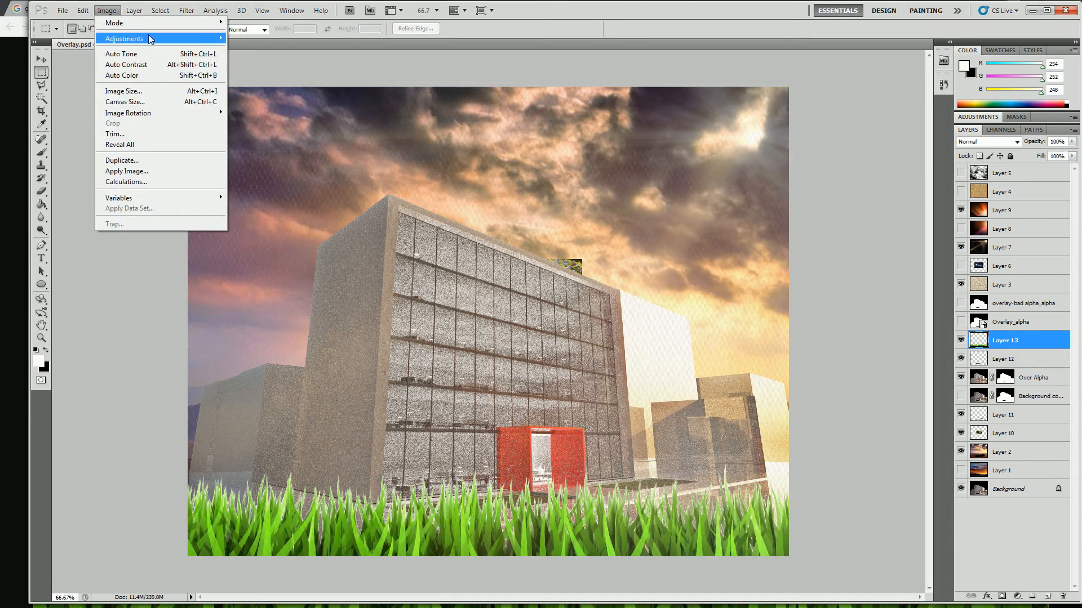
mouse_move(158, 38)
click(271, 98)
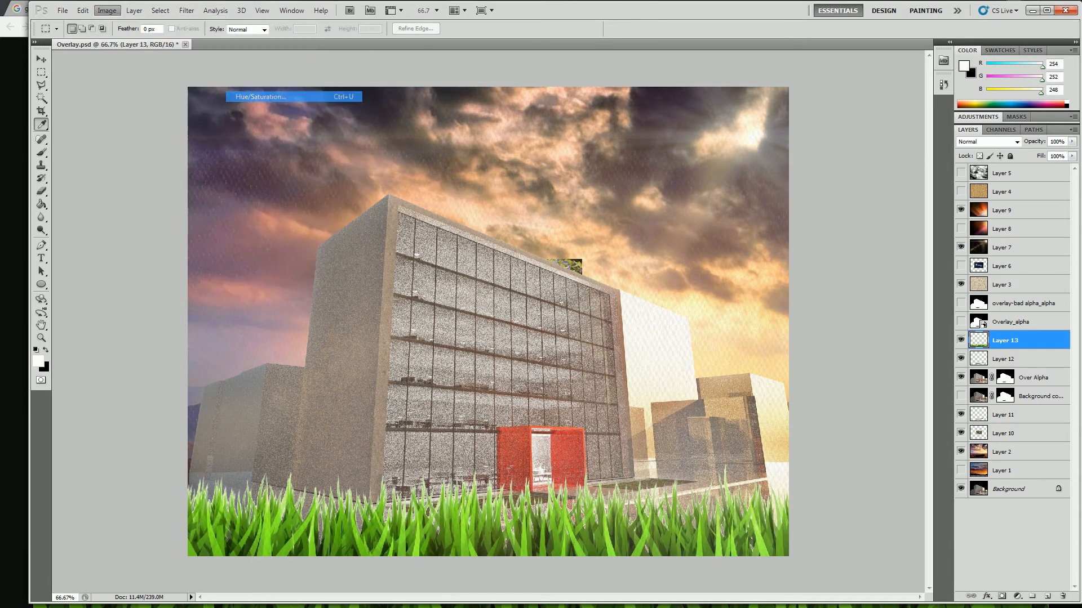
drag(481, 324, 453, 331)
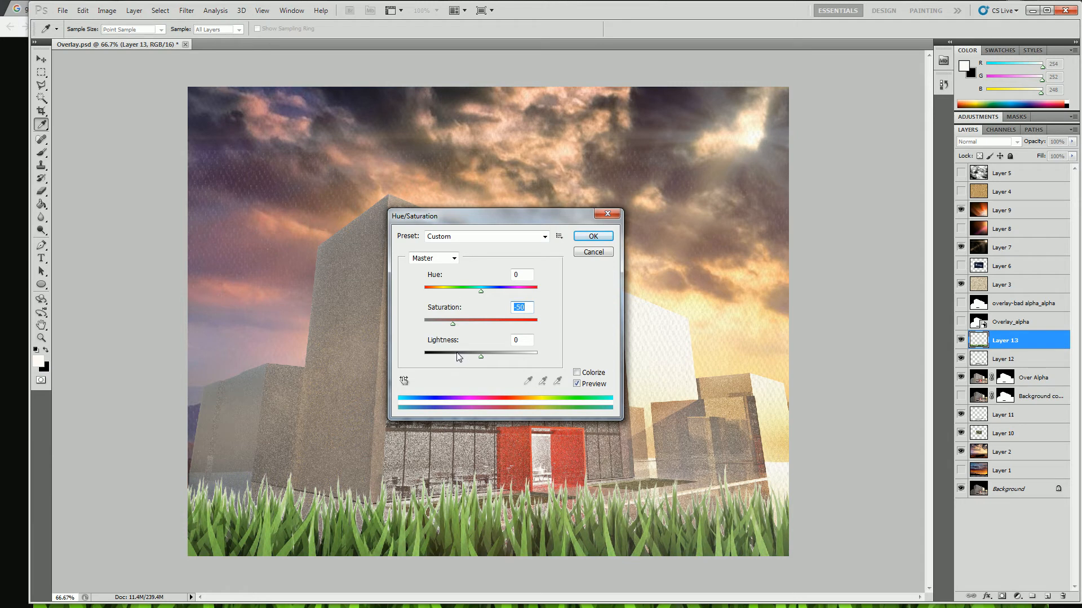
drag(480, 356, 450, 358)
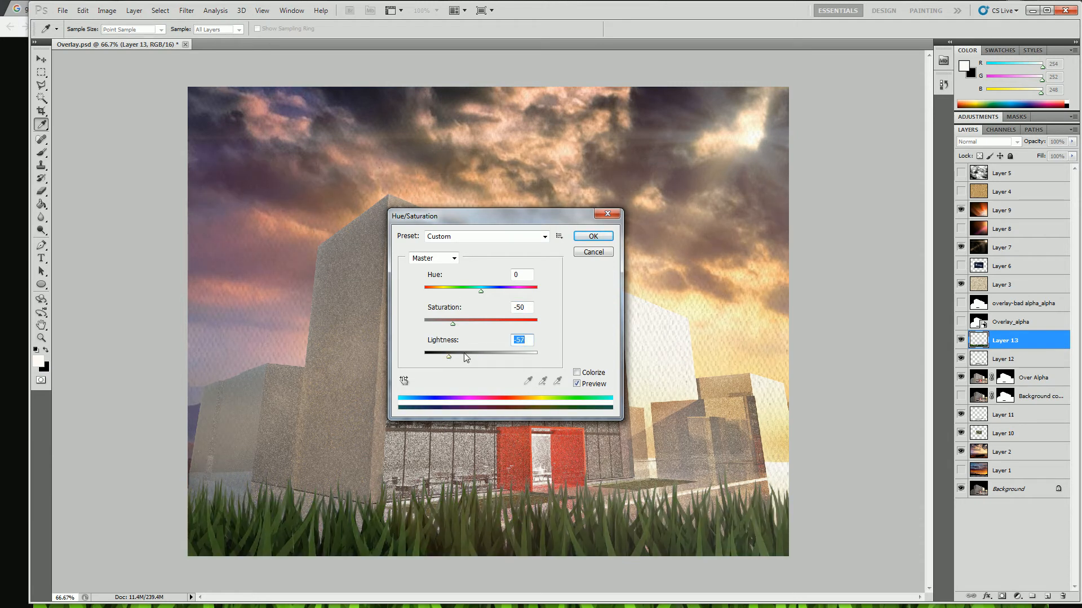
click(591, 235)
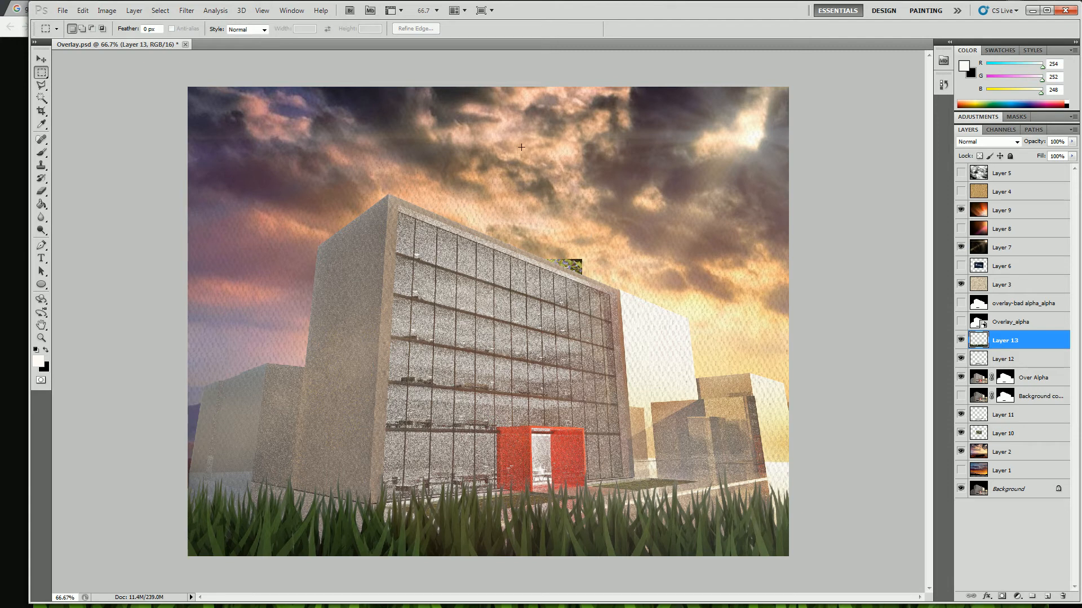
- Hide Layer 10, the texture patch showing behind the building's roof
click(960, 433)
- Scale the grass layer to 25.78%, move it over the glass facade and apply the transformation
right_click(483, 355)
click(535, 455)
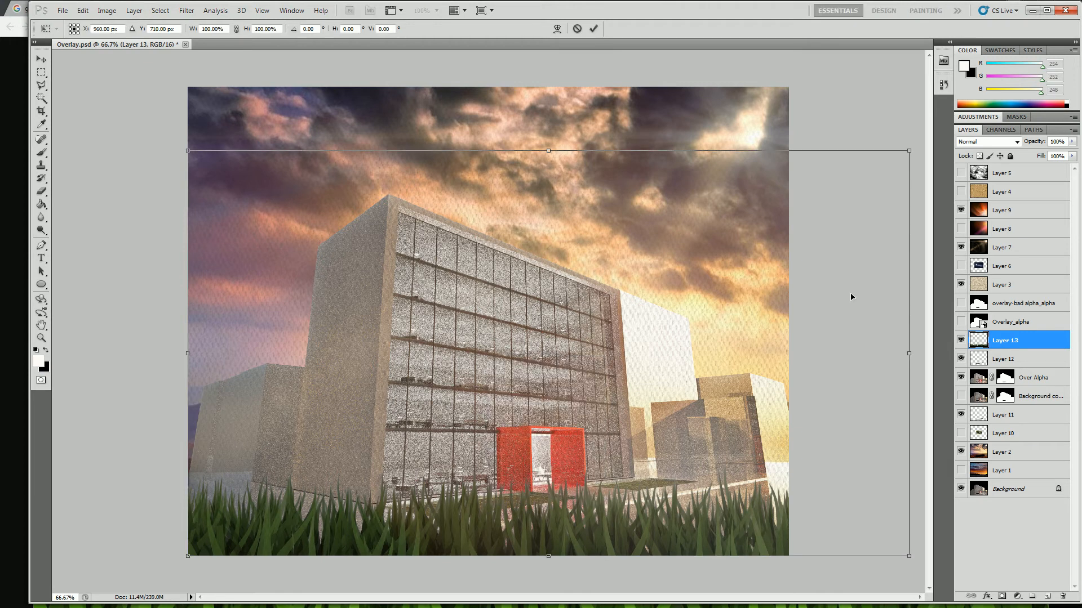
drag(908, 151, 488, 313)
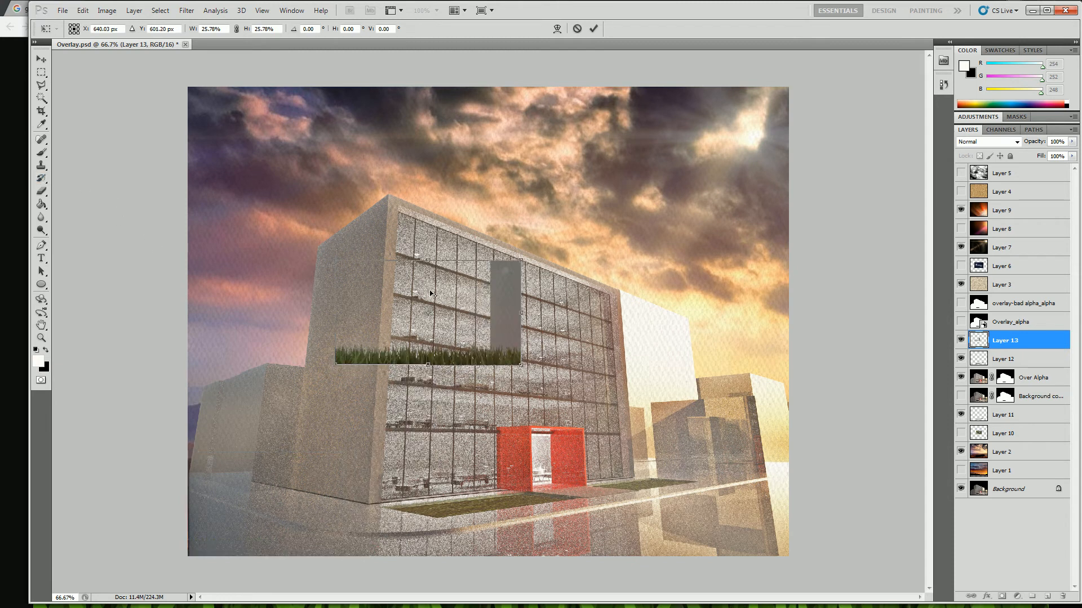
click(41, 72)
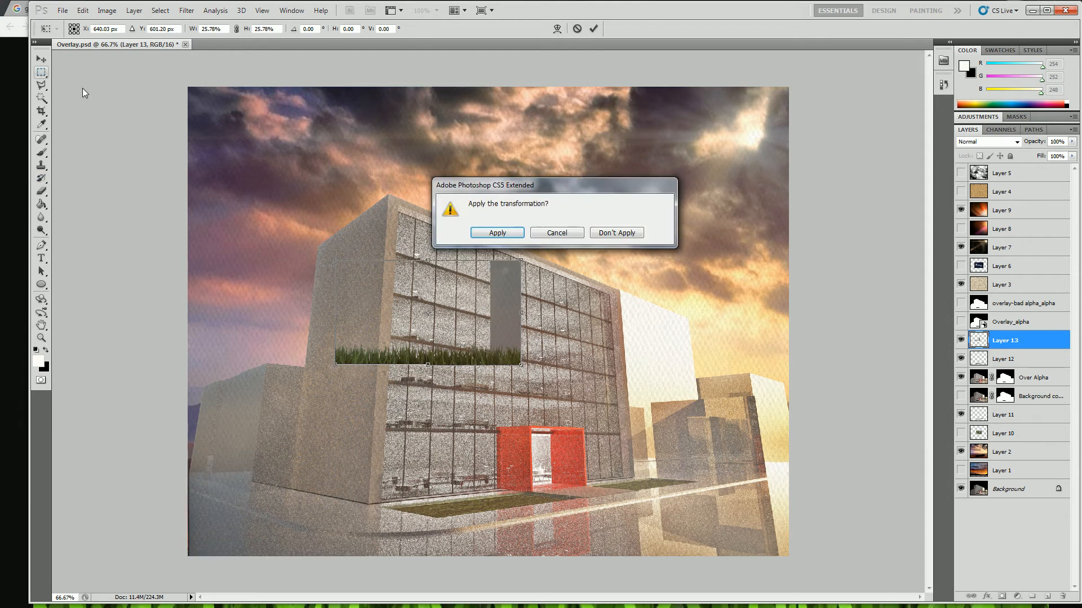
click(514, 231)
- Undo the grass layer's scaling, Hue/Saturation adjustment and background deletion
key(ctrl+z)
key(ctrl+alt+z)
key(ctrl+alt+z)
key(ctrl+alt+z)
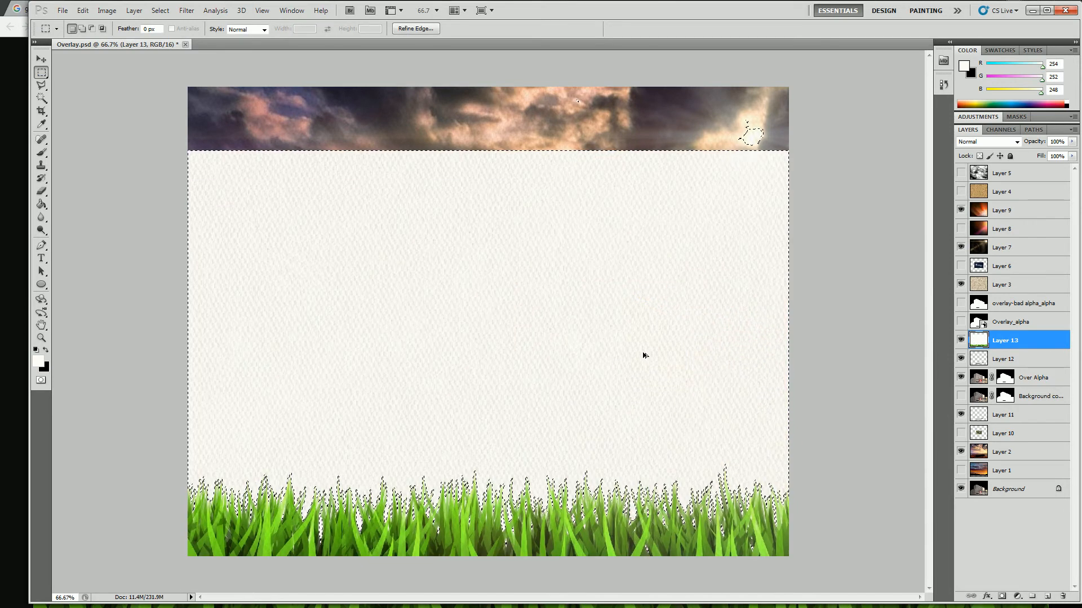
- Clear the selection and scale the pasted grass image down proportionally until its full width fits within the canvas
key(ctrl+d)
right_click(411, 220)
click(475, 320)
drag(909, 148, 775, 225)
key(Return)
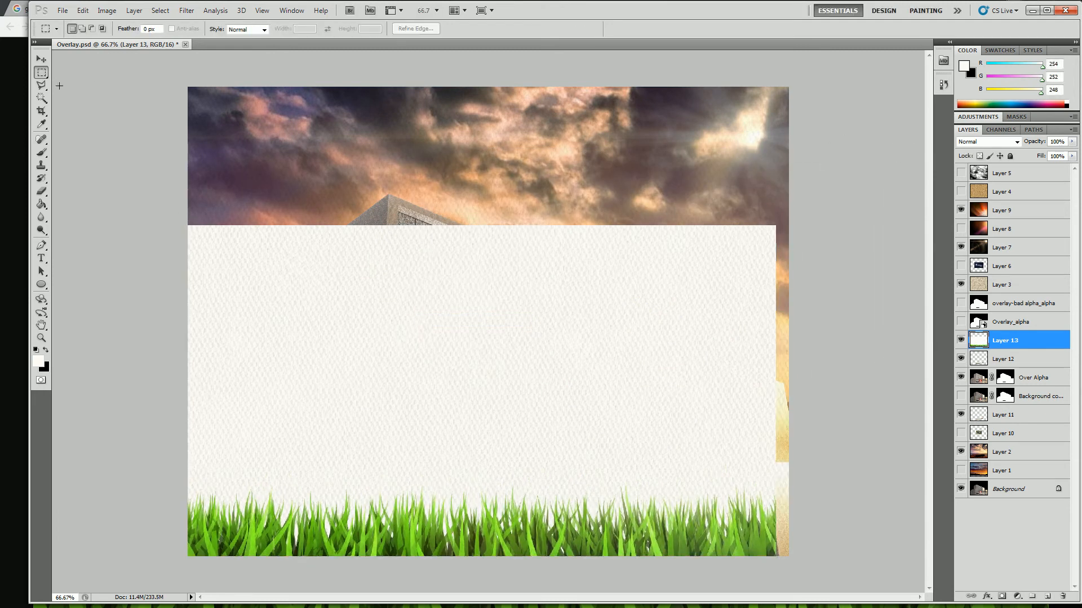
- Sample the scaled grass image's off-white background, select it by Color Range with fuzziness 67, delete it and deselect
click(41, 124)
click(292, 282)
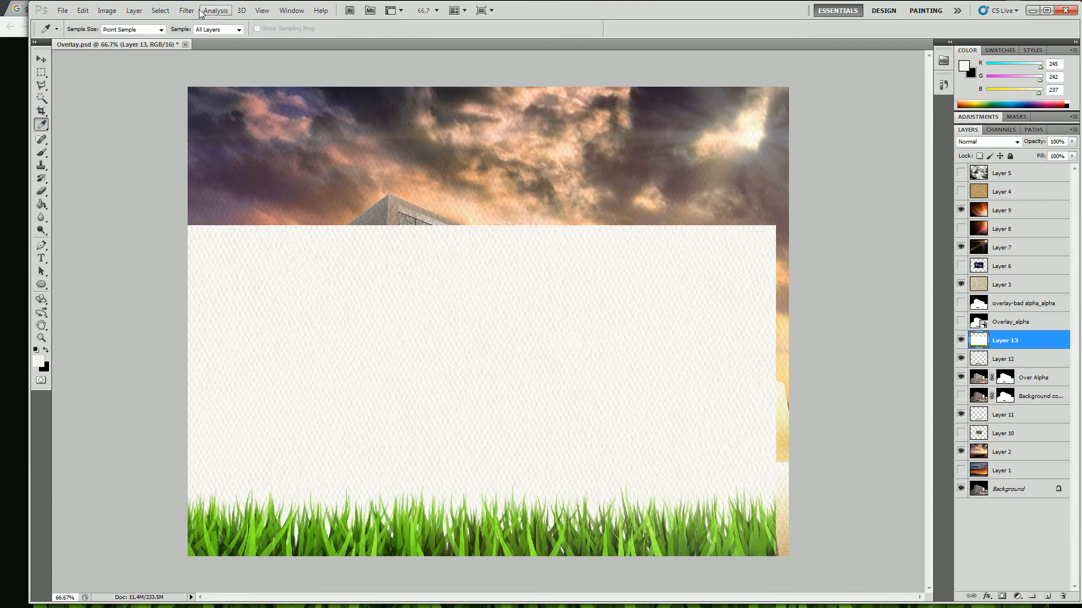
click(160, 11)
click(175, 108)
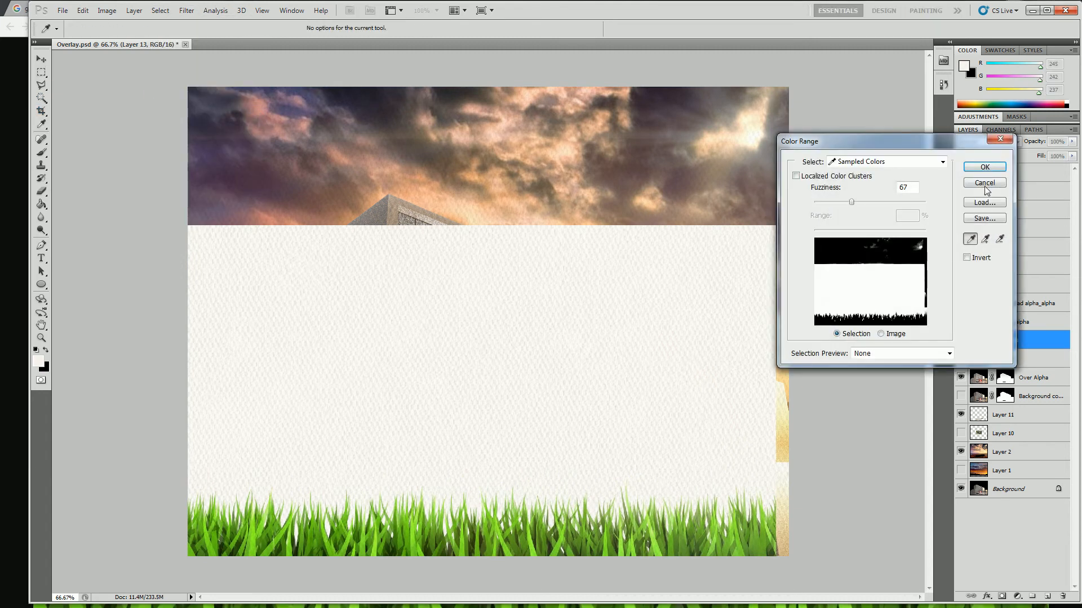
click(984, 166)
key(Delete)
click(683, 390)
key(m)
click(272, 164)
- Desaturate and darken the cut-out grass with Hue/Saturation, using saturation -55 and lightness -56
click(160, 11)
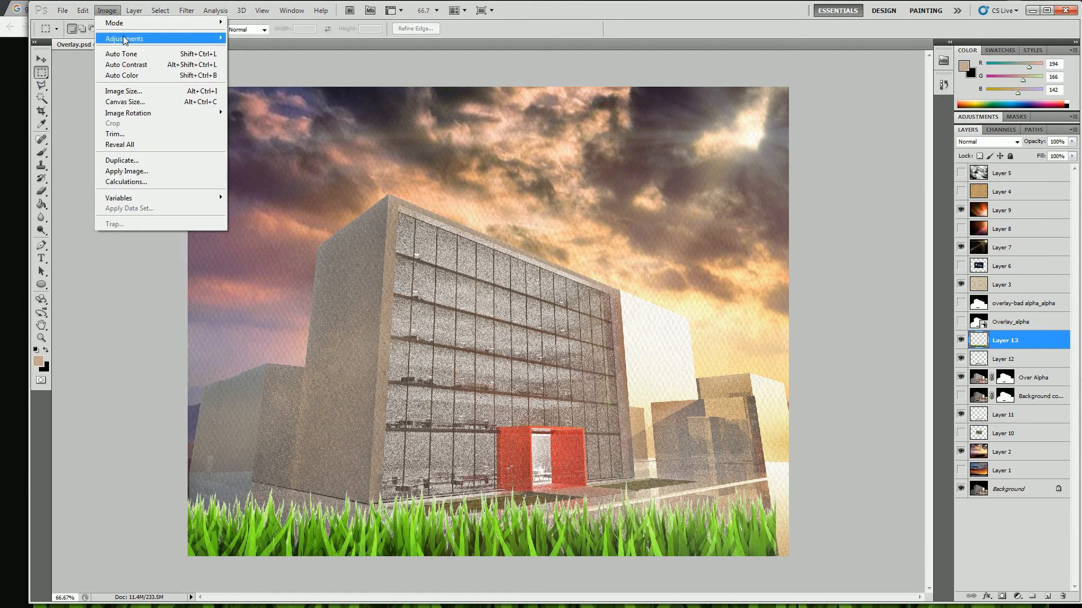
mouse_move(124, 39)
click(286, 99)
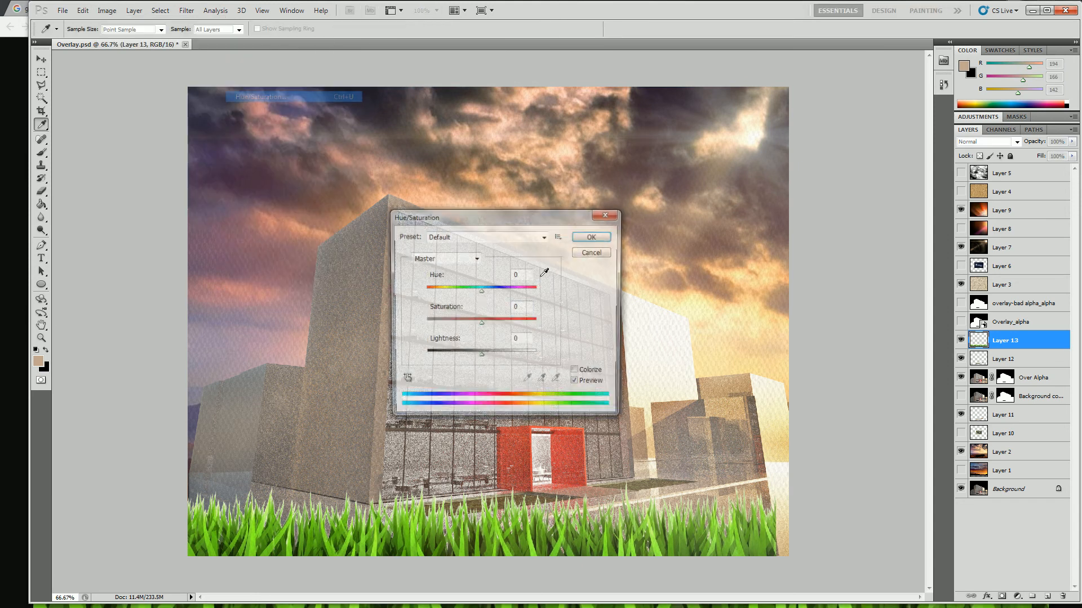
drag(481, 320, 453, 358)
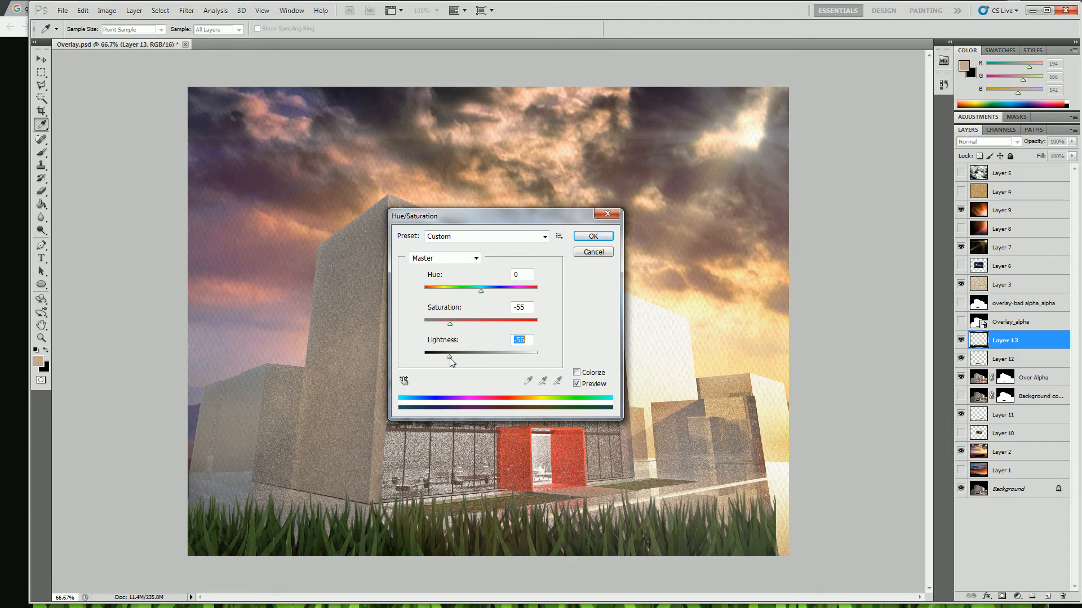
click(594, 236)
key(m)
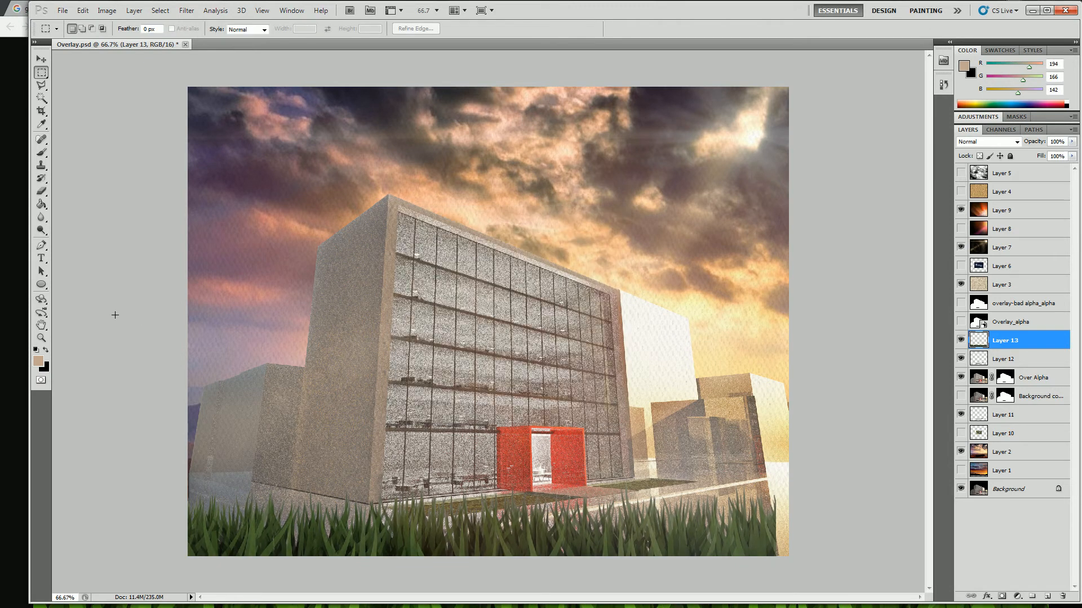
- Scale the darkened grass strip down to 20.02% with Free Transform and apply it
click(42, 338)
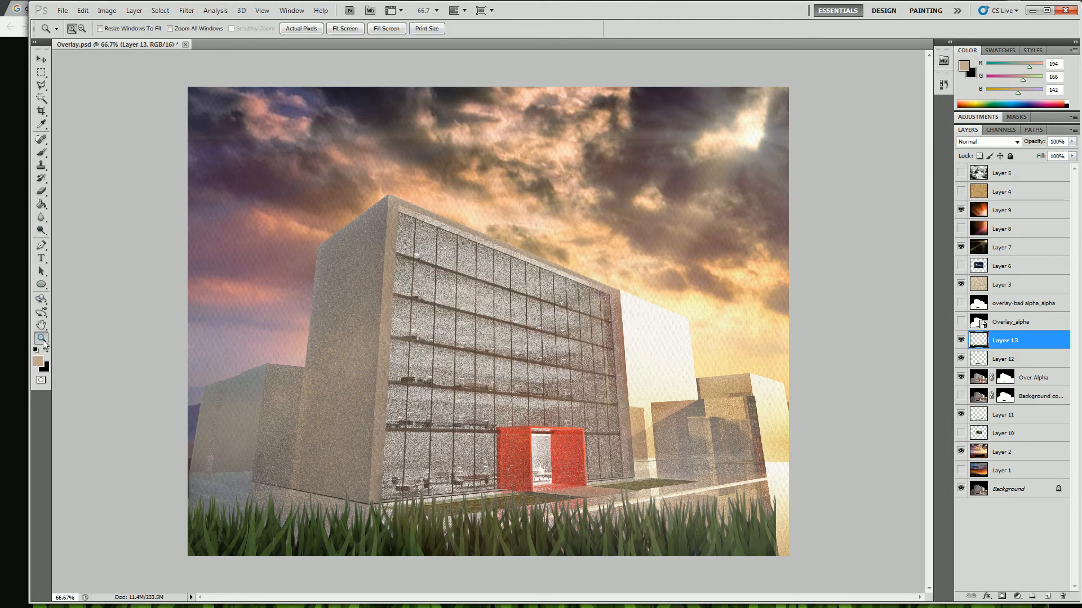
click(41, 72)
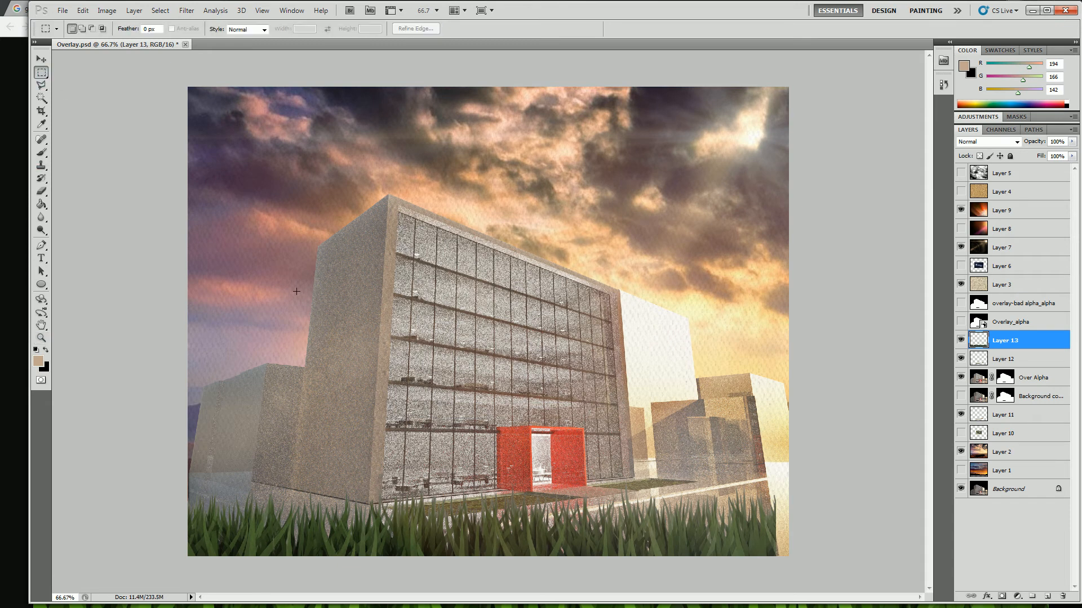
right_click(355, 340)
click(415, 441)
drag(777, 226, 371, 500)
drag(377, 451, 305, 490)
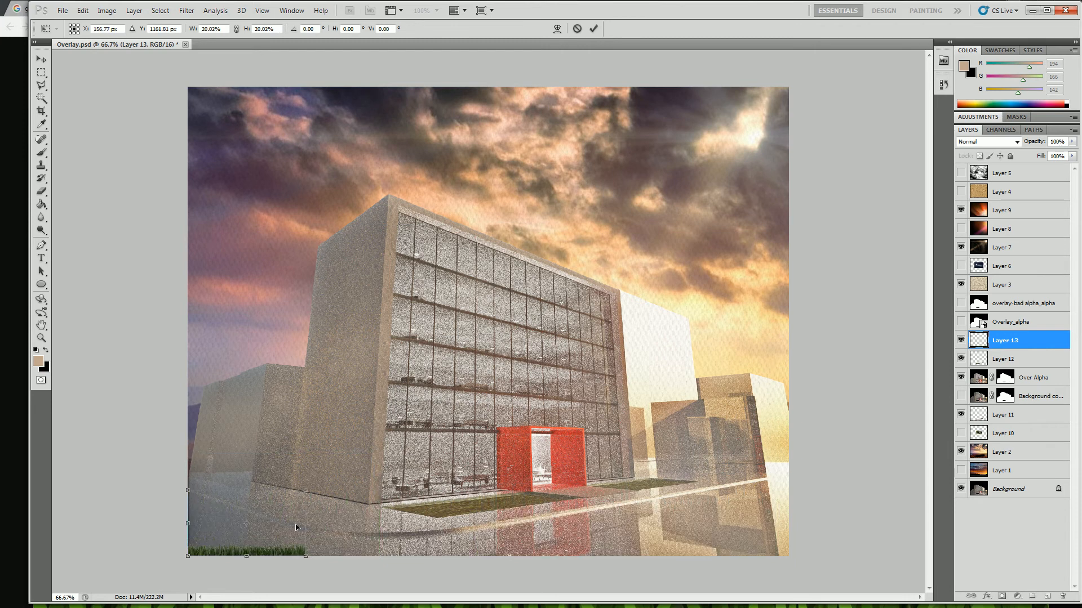
key(Return)
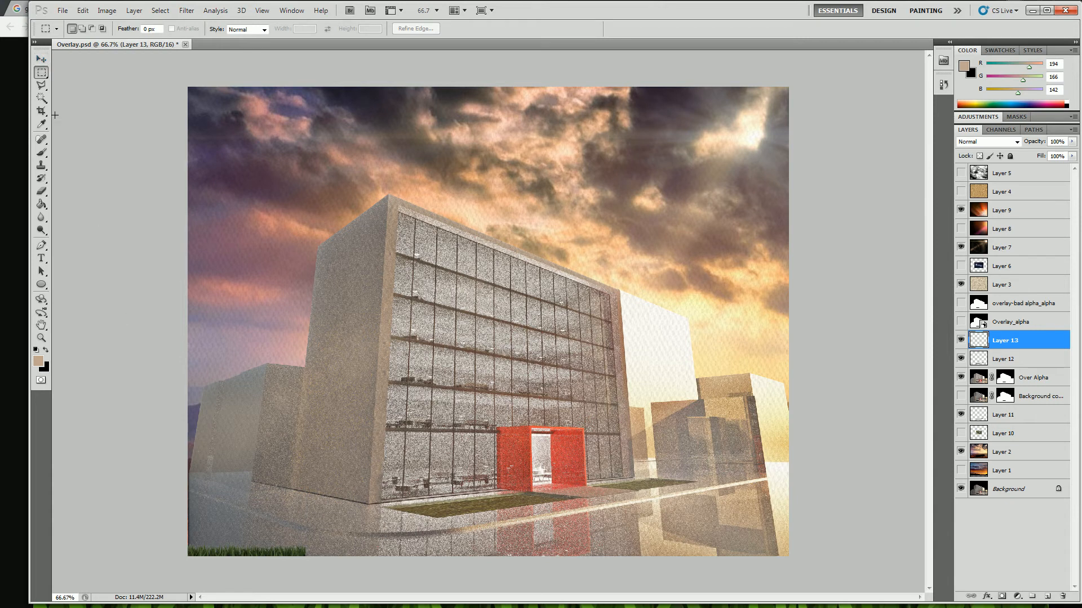
- Move the small grass strip onto the planting bed to the left of the red entrance and inspect it up close
click(41, 58)
drag(301, 551, 526, 507)
click(41, 338)
click(457, 500)
click(458, 501)
click(456, 496)
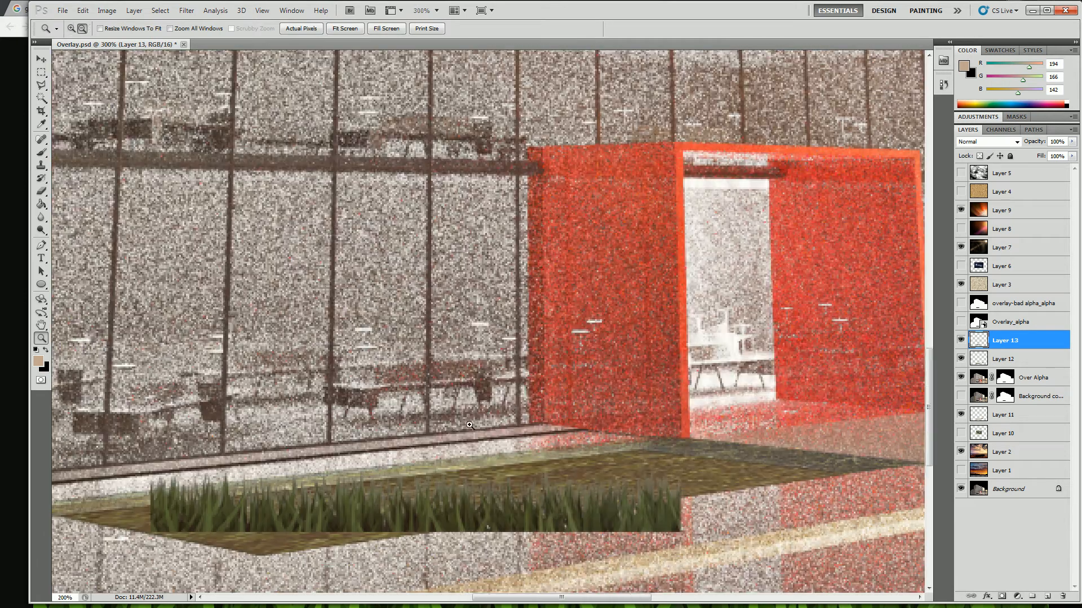
alt+click(464, 446)
key(m)
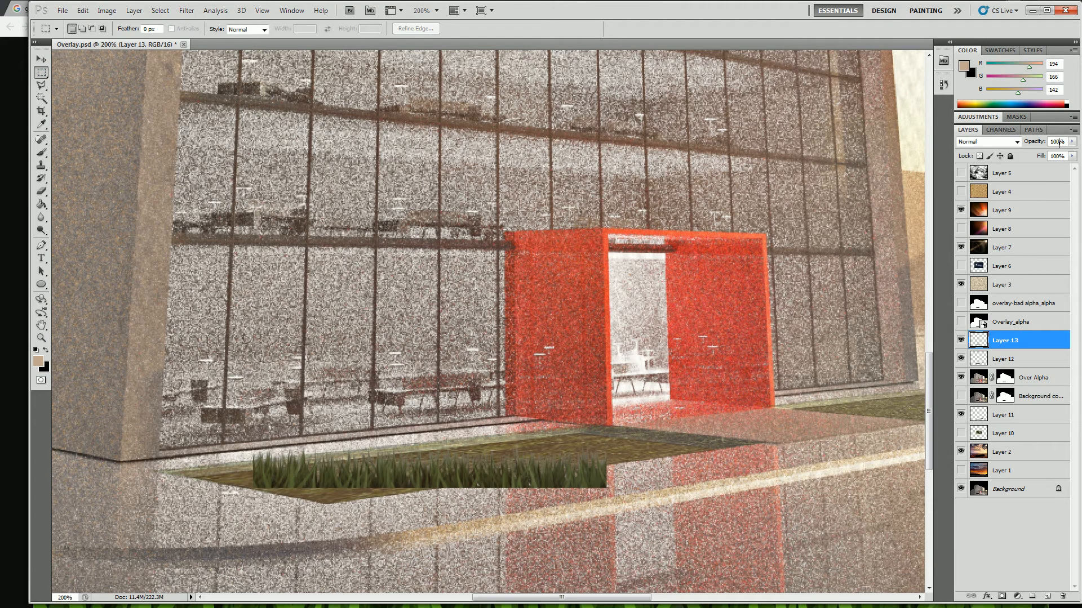
- Lower the opacity of the grass strip layer to 65%
text(35)
key(Return)
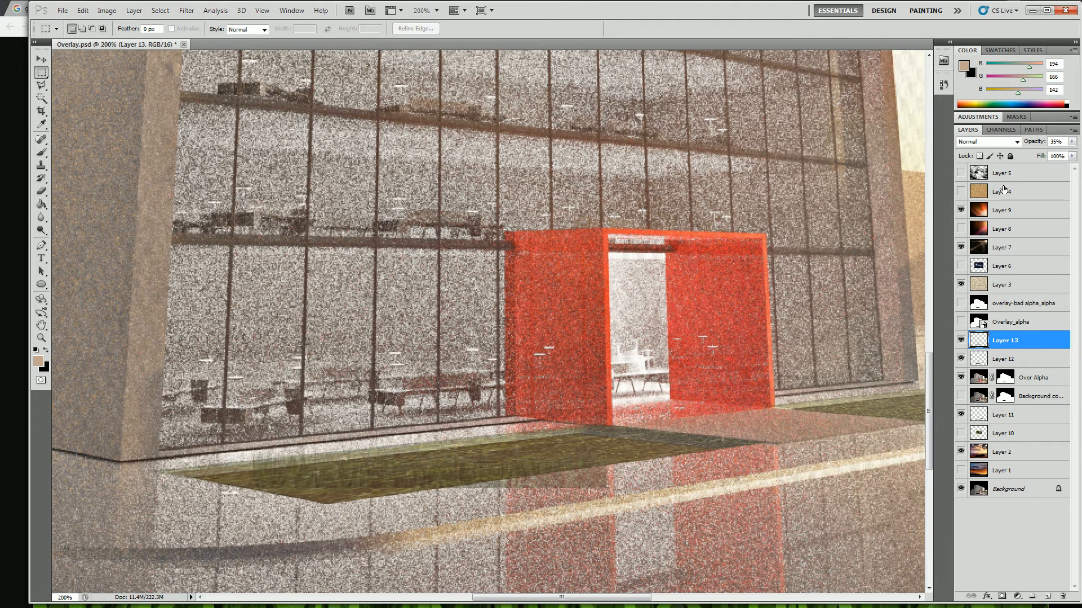
scroll(558, 402, down, 3)
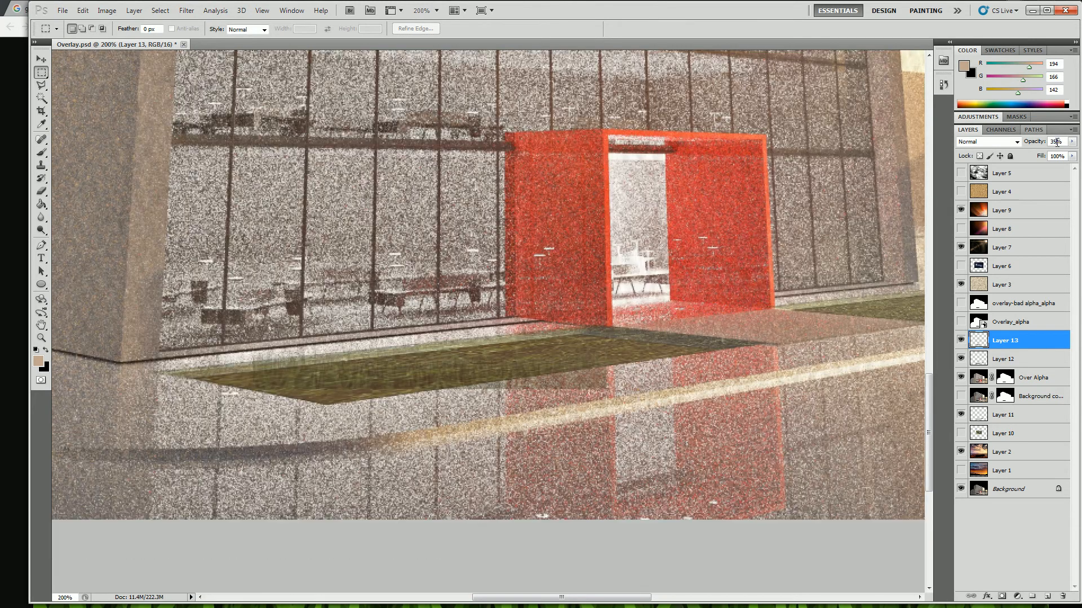
key(Return)
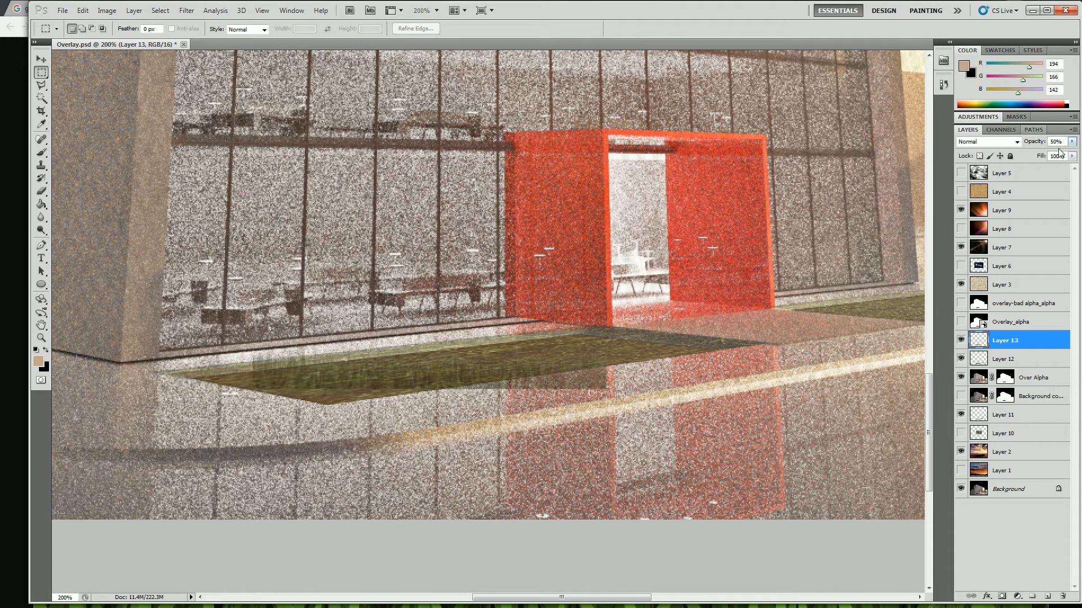
text(3)
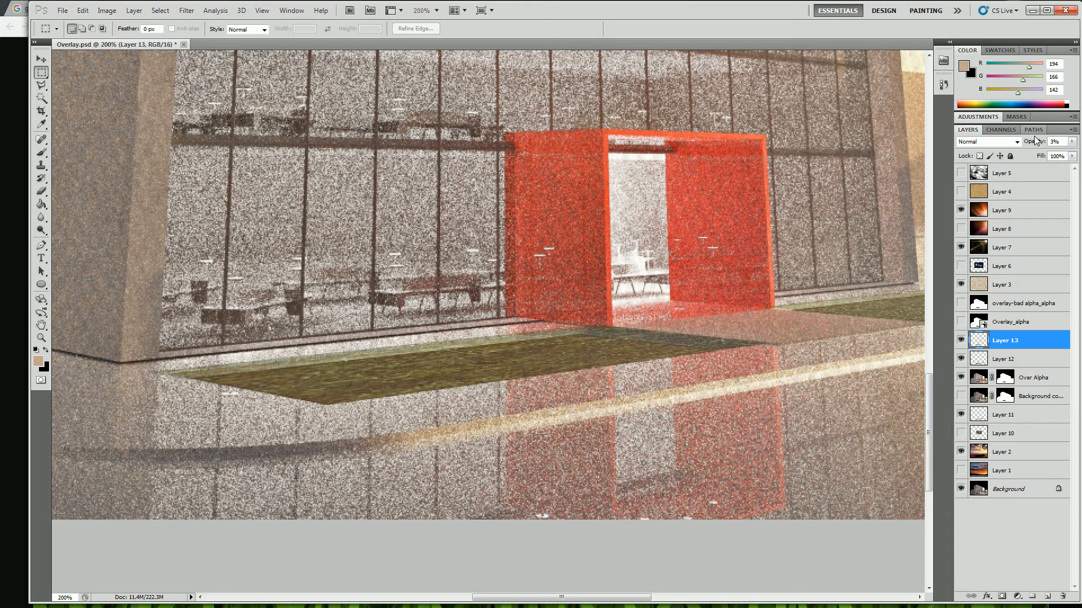
text(65)
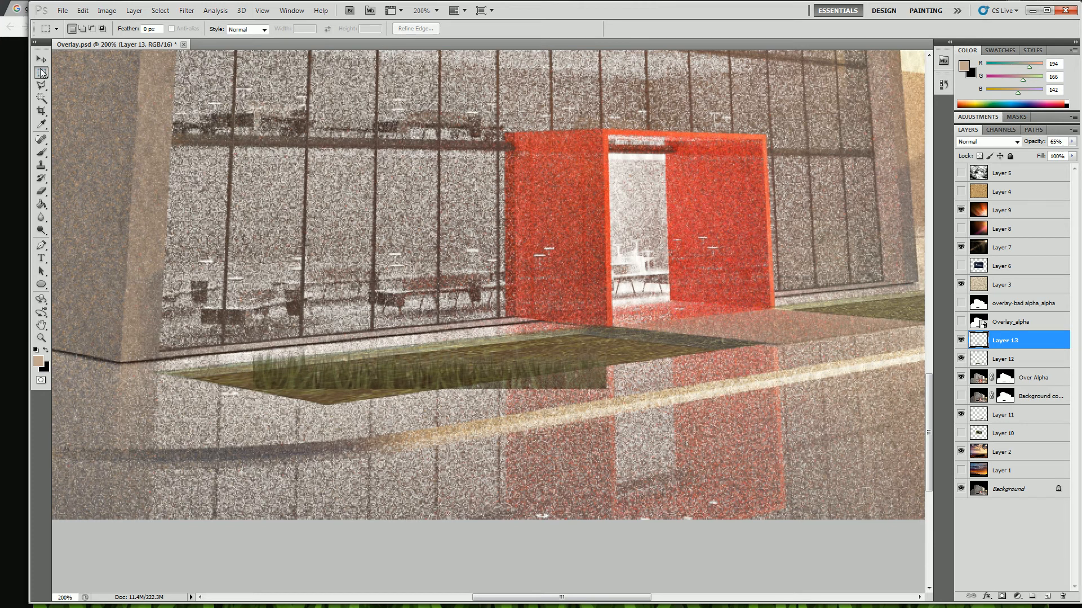
- Free Transform the grass strip, distorting its corners so it runs along the back edge of the left planting bed
right_click(457, 377)
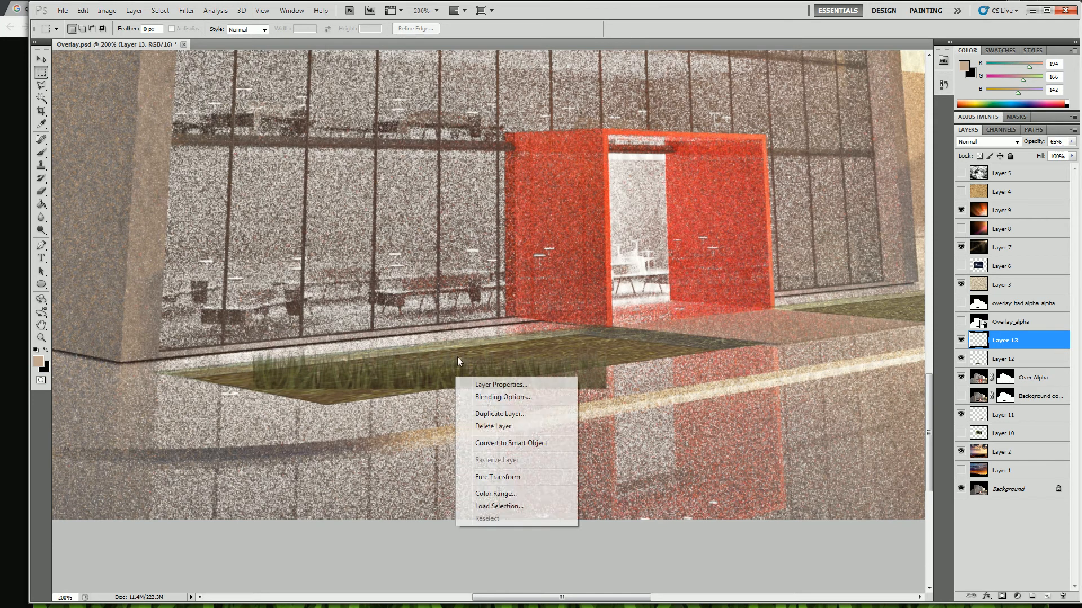
click(543, 475)
drag(504, 374, 467, 343)
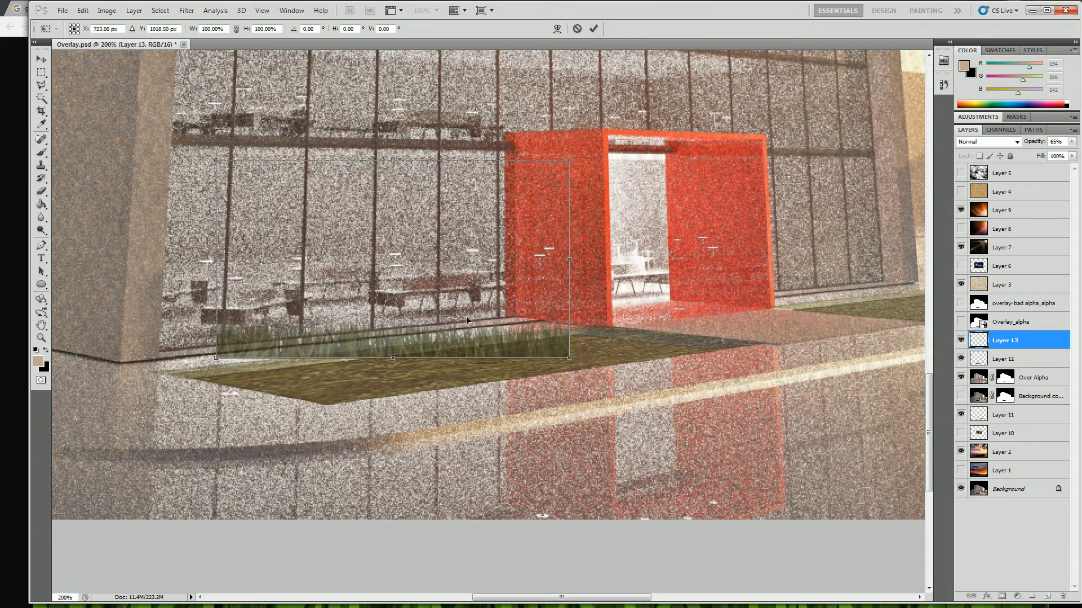
drag(569, 358, 585, 339)
drag(216, 357, 160, 374)
drag(210, 155, 154, 272)
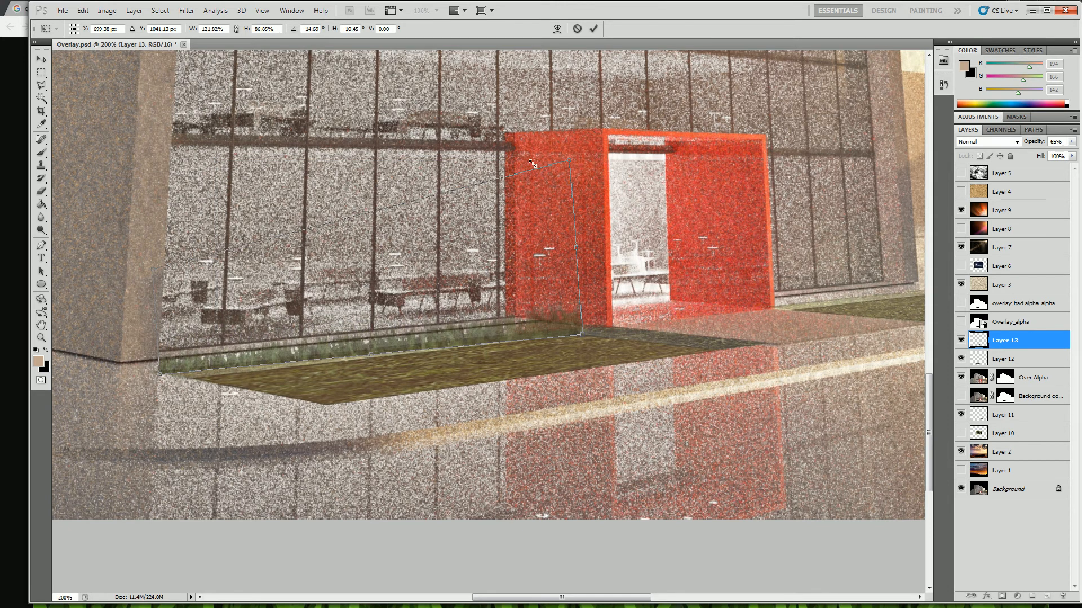
drag(572, 160, 572, 250)
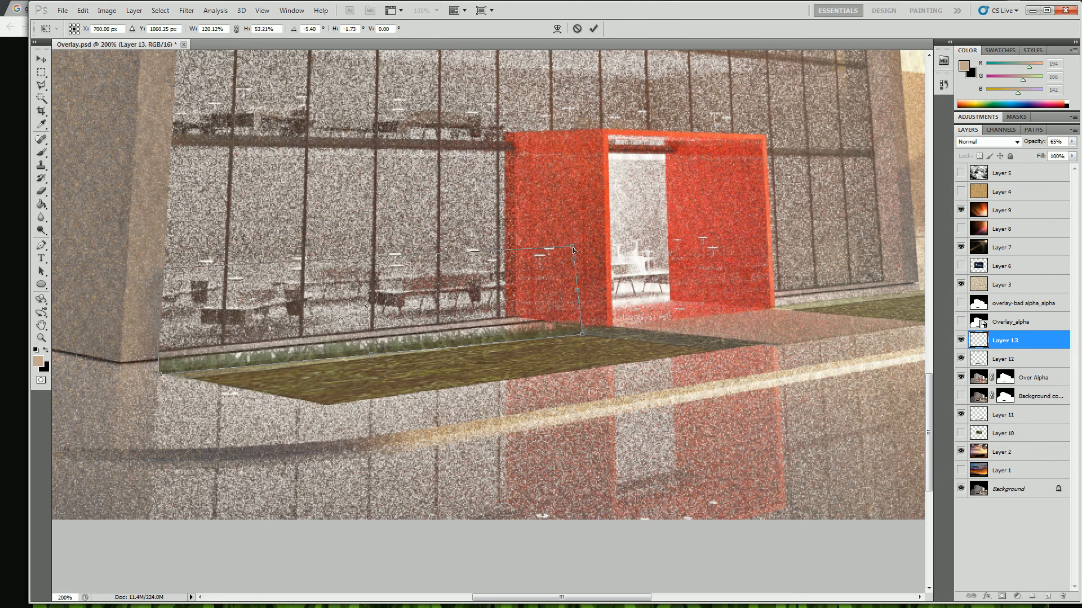
drag(578, 345, 586, 335)
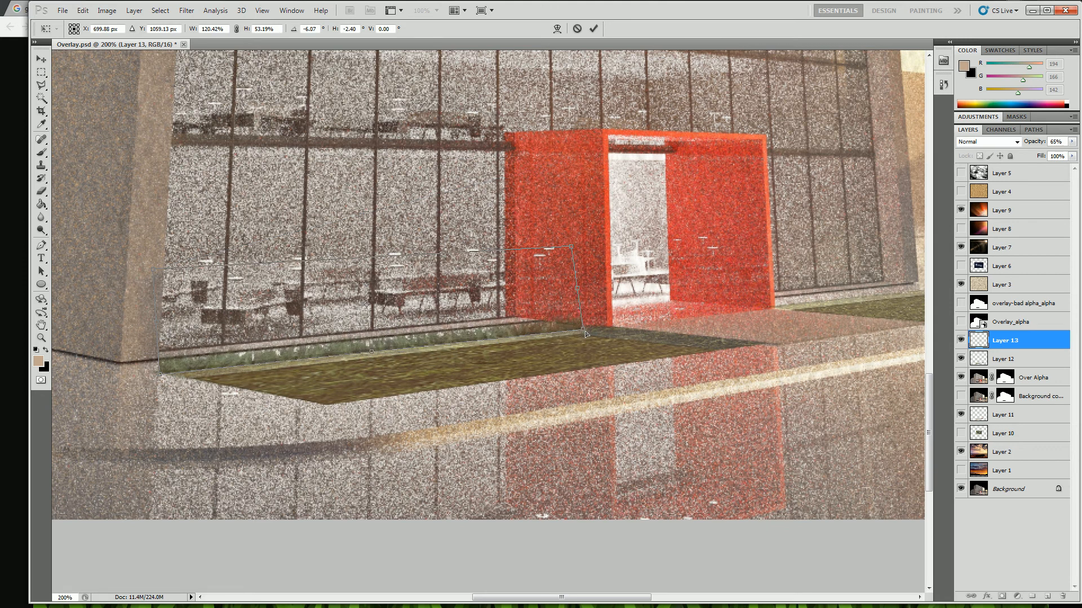
drag(488, 330, 496, 340)
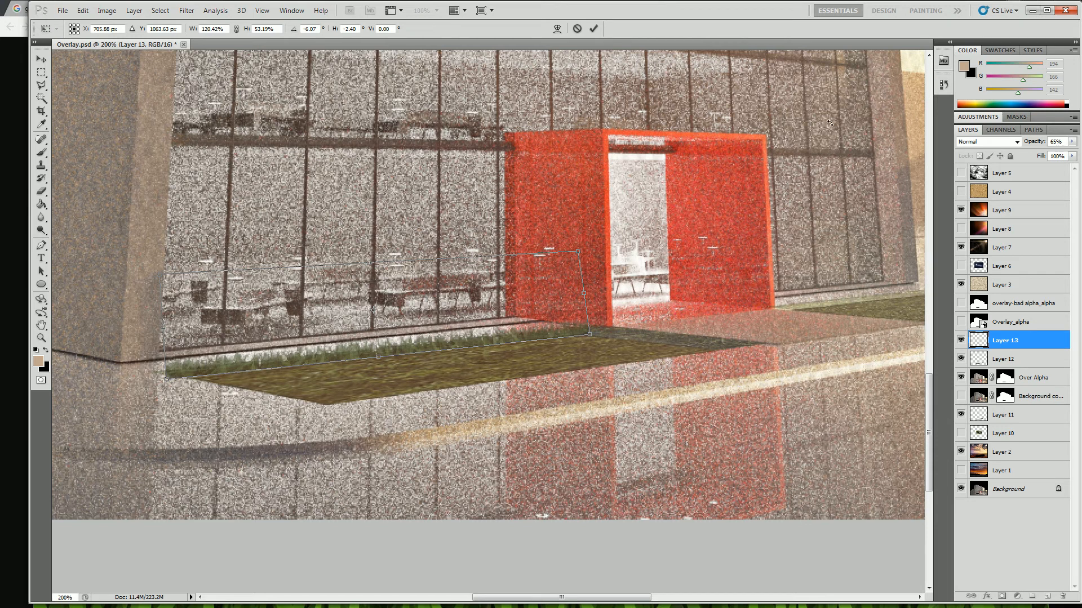
key(Return)
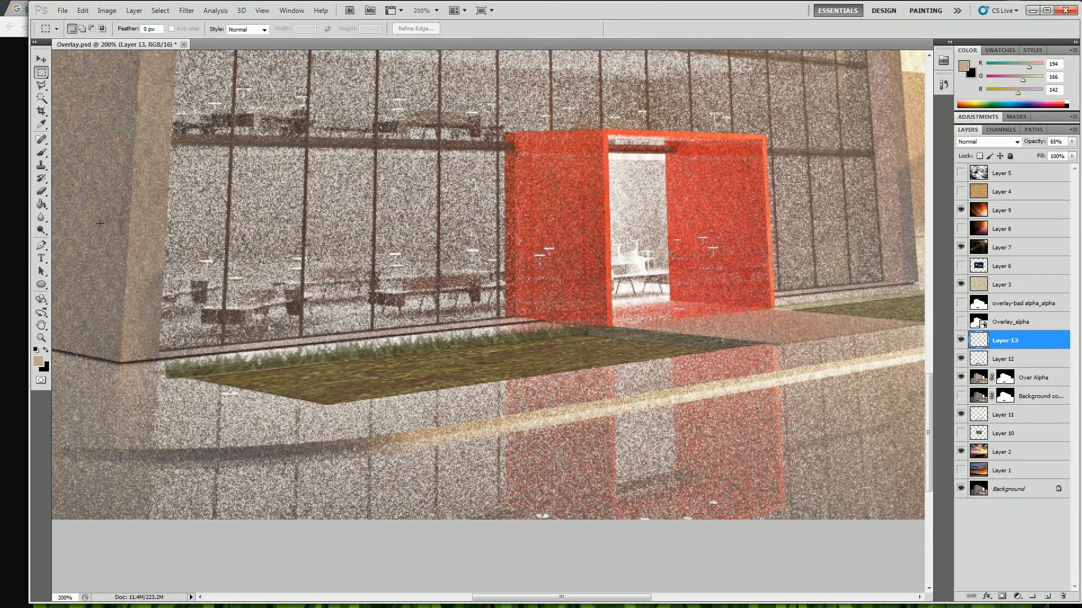
- Outline the stray grass at the left corner of the bed with the Polygonal Lasso, remove it and deselect
click(41, 85)
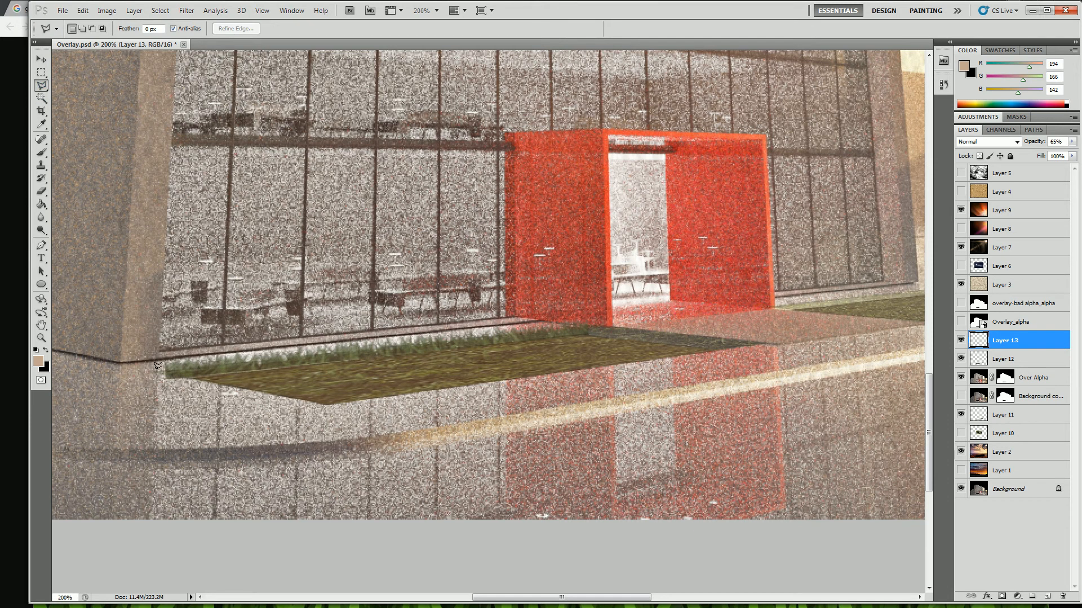
click(184, 377)
click(220, 387)
click(168, 399)
double_click(152, 371)
key(ctrl+d)
- Duplicate the grass strip layer and move the copy to the planting bed right of the red entrance
click(41, 59)
right_click(980, 343)
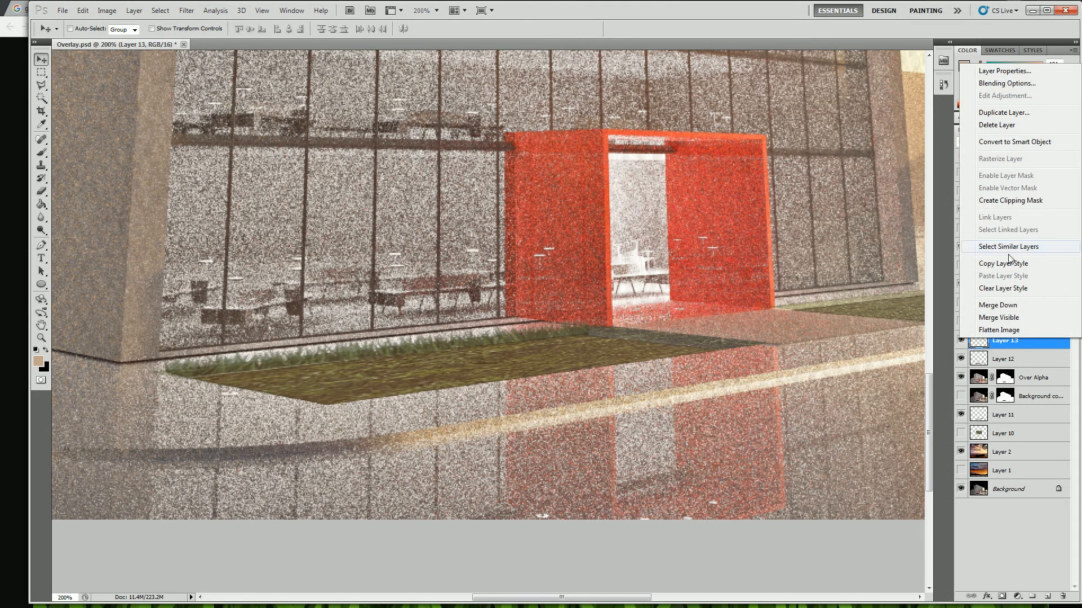
click(1003, 112)
click(641, 185)
drag(606, 599, 648, 600)
drag(287, 349, 833, 298)
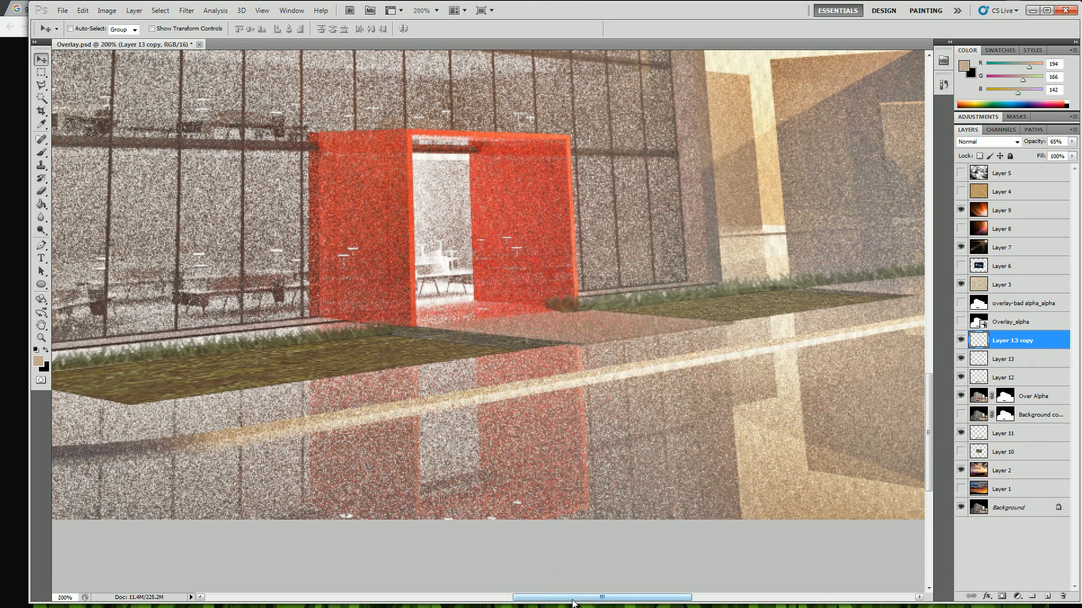
- Shrink and distort the copied grass strip with Free Transform to fit the back edge of the right planting bed
drag(570, 596, 630, 597)
key(m)
right_click(444, 264)
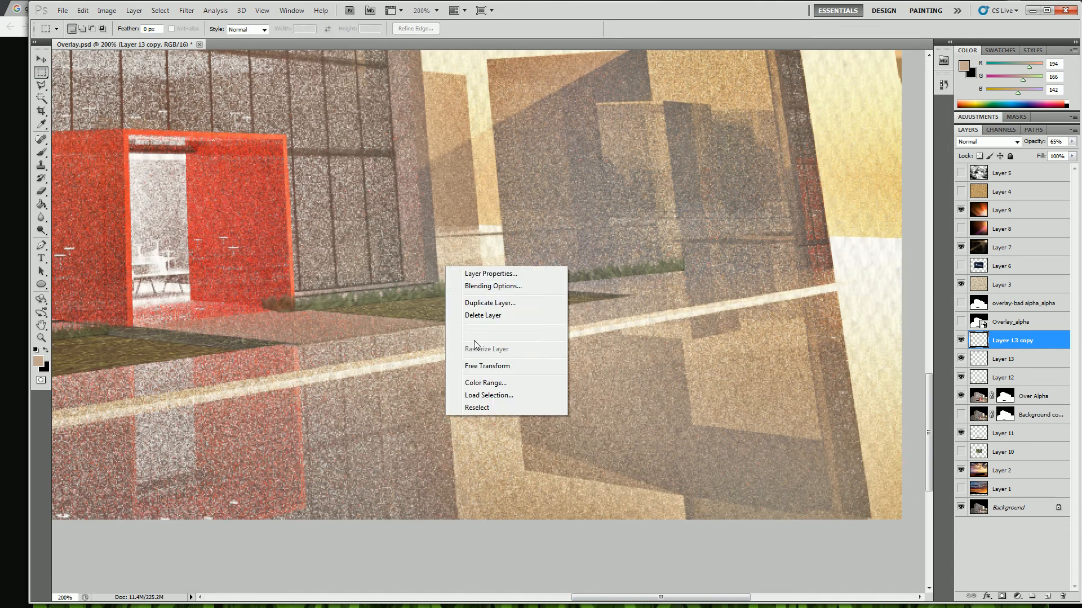
click(465, 365)
drag(688, 183, 476, 246)
drag(432, 298, 483, 312)
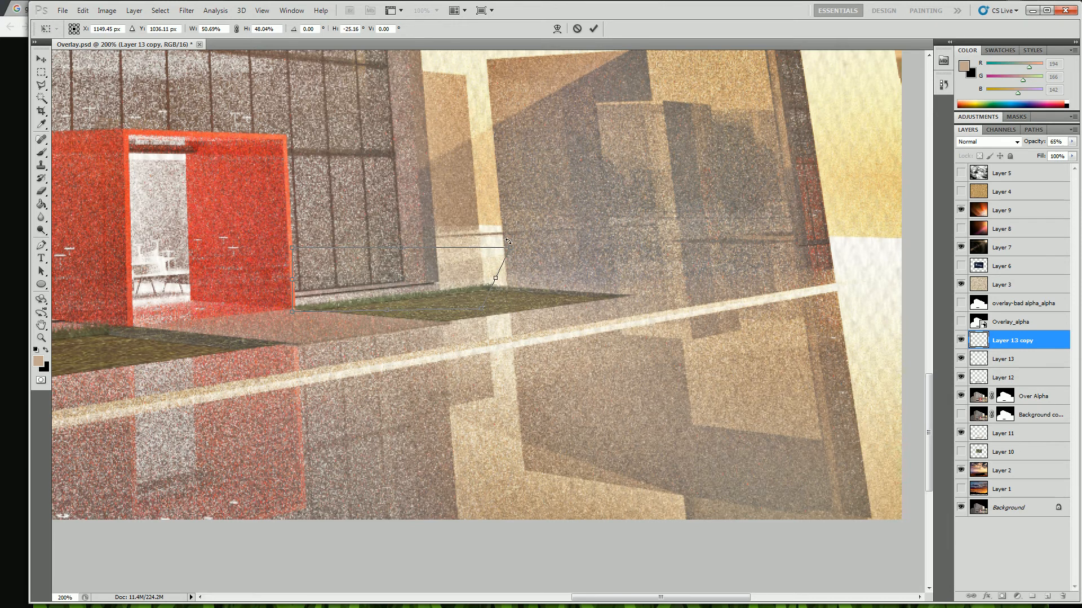
drag(513, 250, 503, 252)
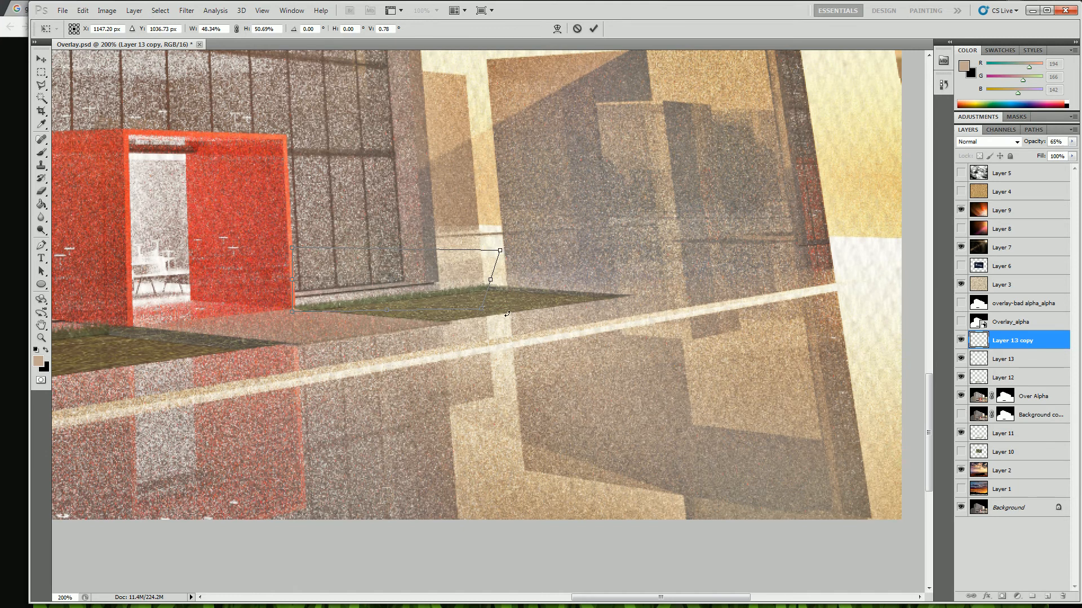
key(Return)
- Merge the original and copied grass strip layers into one layer
scroll(572, 564, left, 5)
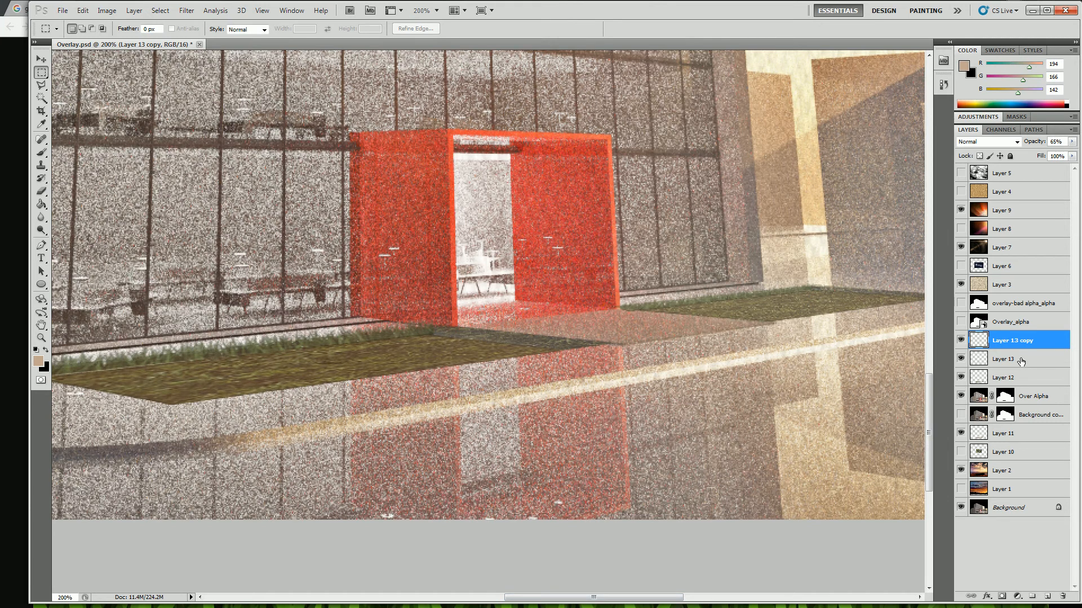
shift+click(1009, 361)
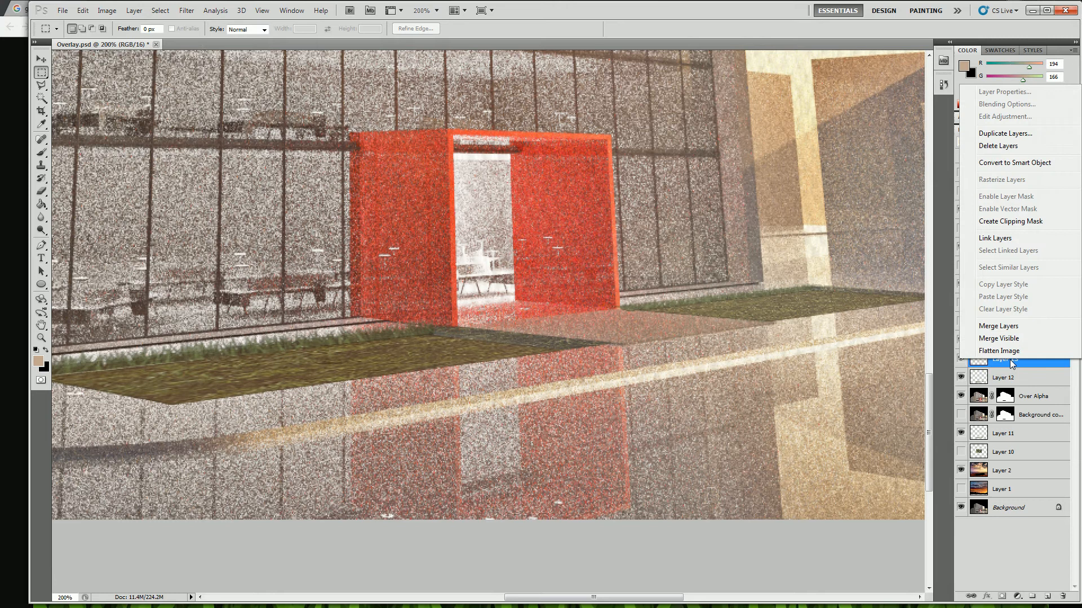
click(997, 325)
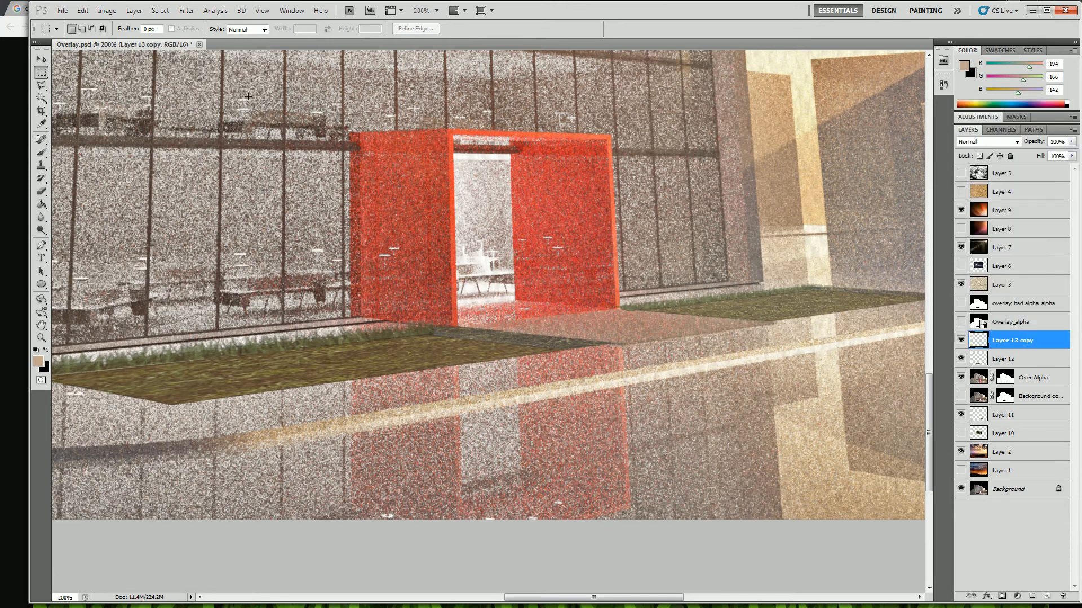
- Colorize the merged grass with Hue/Saturation, using hue 59 and saturation 31
click(106, 10)
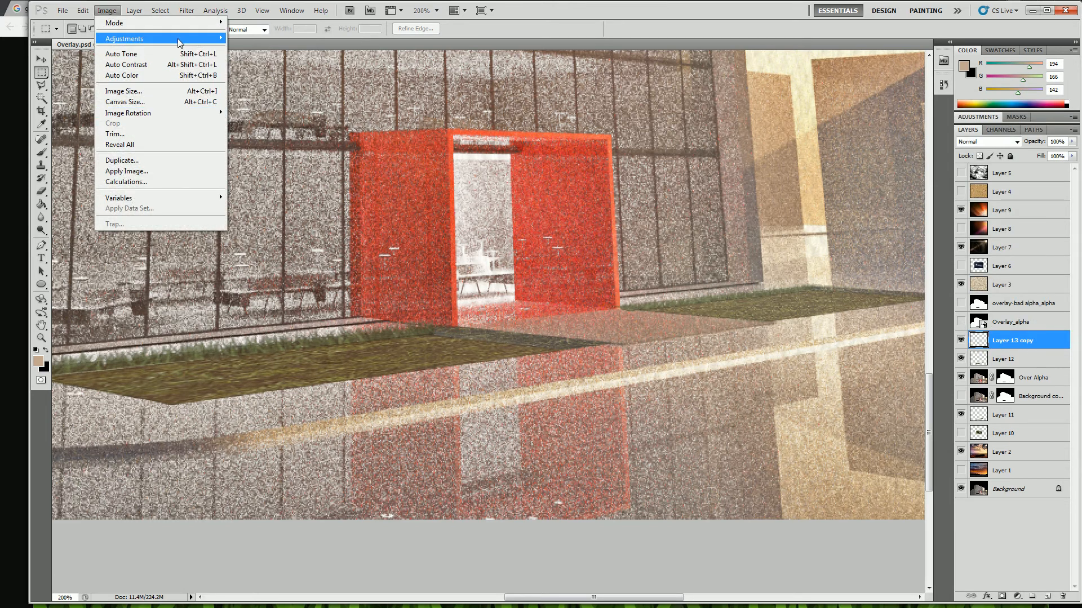
mouse_move(178, 39)
click(290, 97)
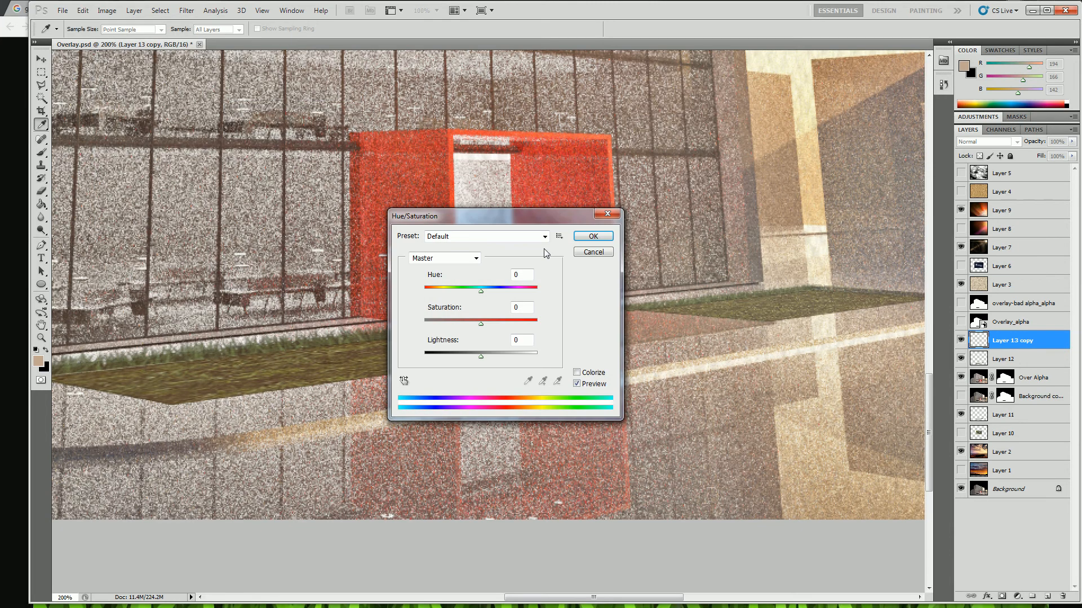
mouse_move(478, 321)
mouse_down()
mouse_move(491, 324)
mouse_move(481, 323)
mouse_up()
click(577, 373)
click(457, 325)
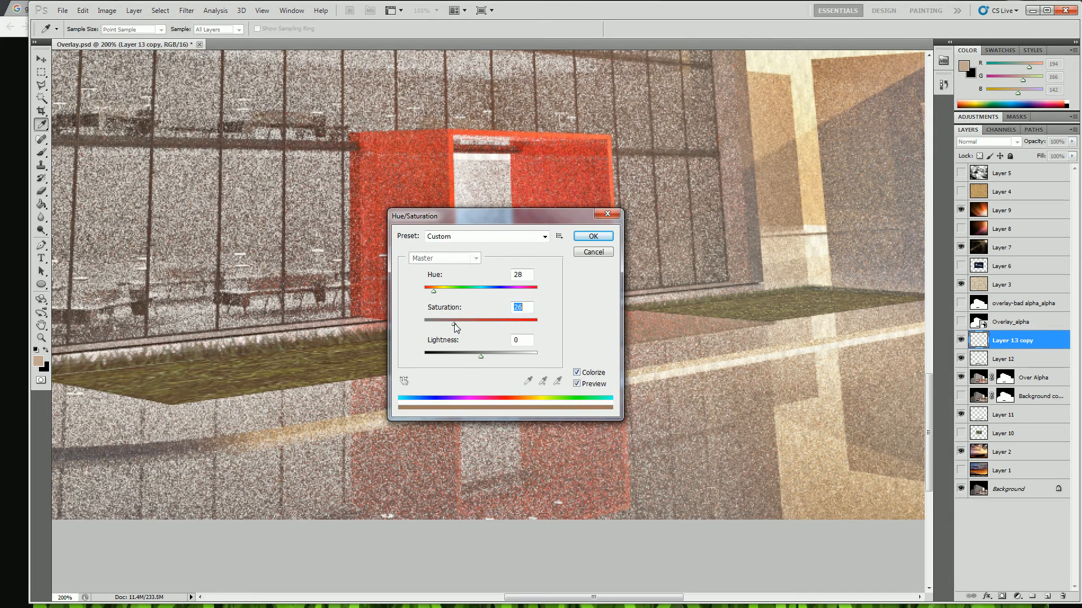
drag(451, 324, 459, 323)
drag(434, 289, 443, 293)
- Compare the grass with and without the colorizing, and apply the Hue/Saturation adjustment
drag(501, 214, 748, 255)
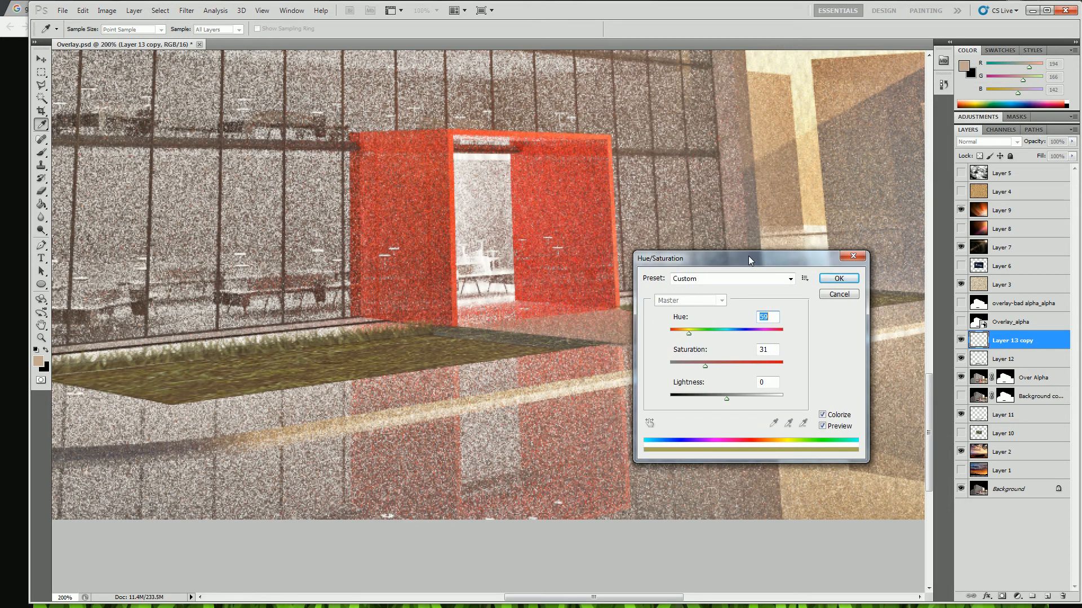
click(822, 426)
click(822, 427)
click(822, 427)
click(822, 427)
click(838, 279)
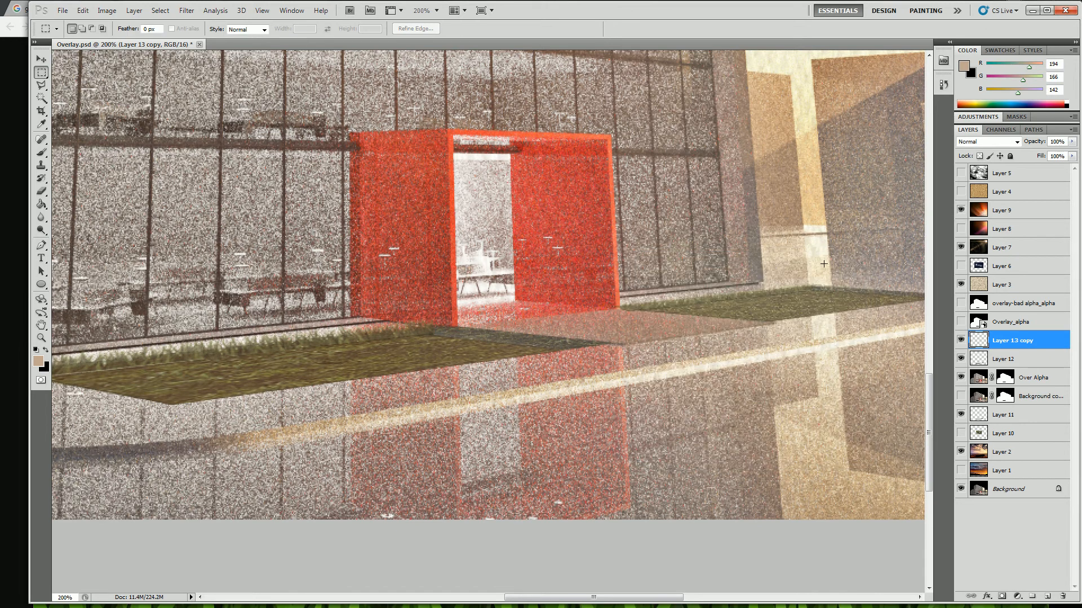
- Copy the left bed's upright grass to a new layer with a rectangular selection and shift it toward the front of the bed
key(z)
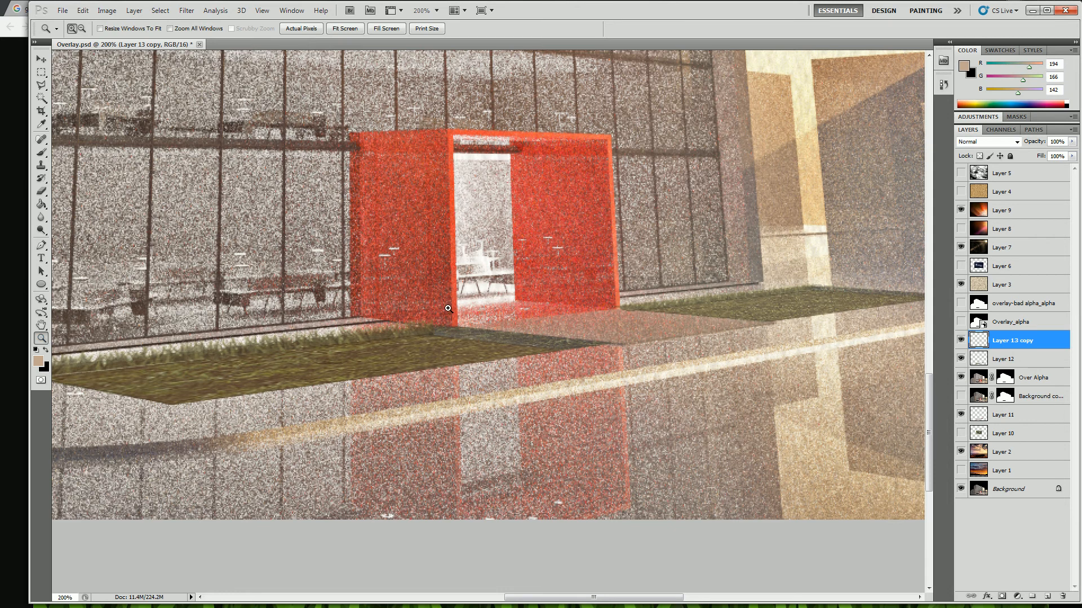
alt+click(472, 306)
alt+click(472, 306)
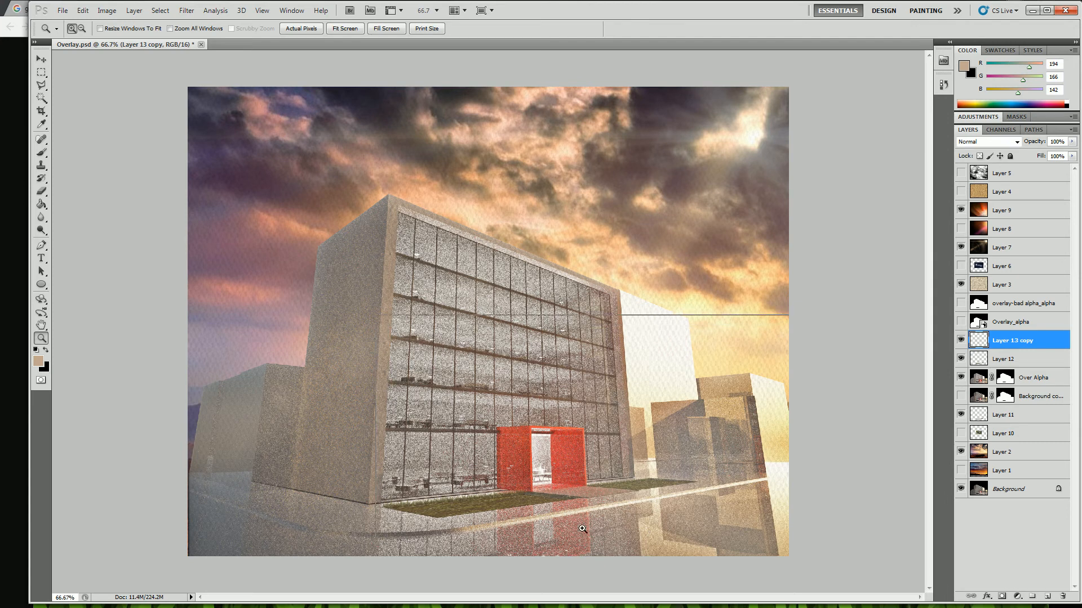
click(630, 503)
click(464, 537)
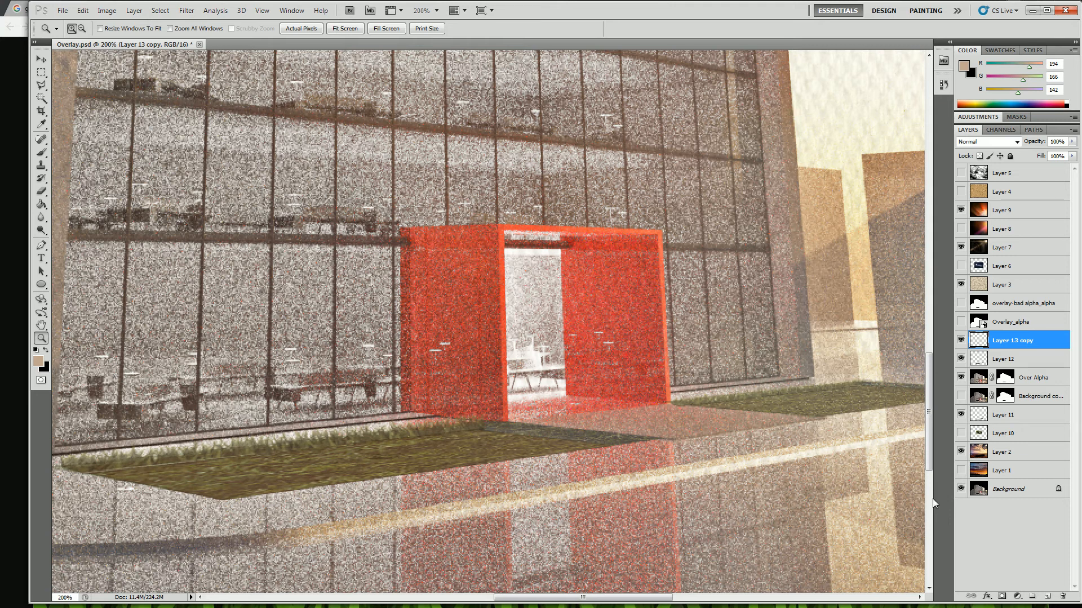
click(41, 72)
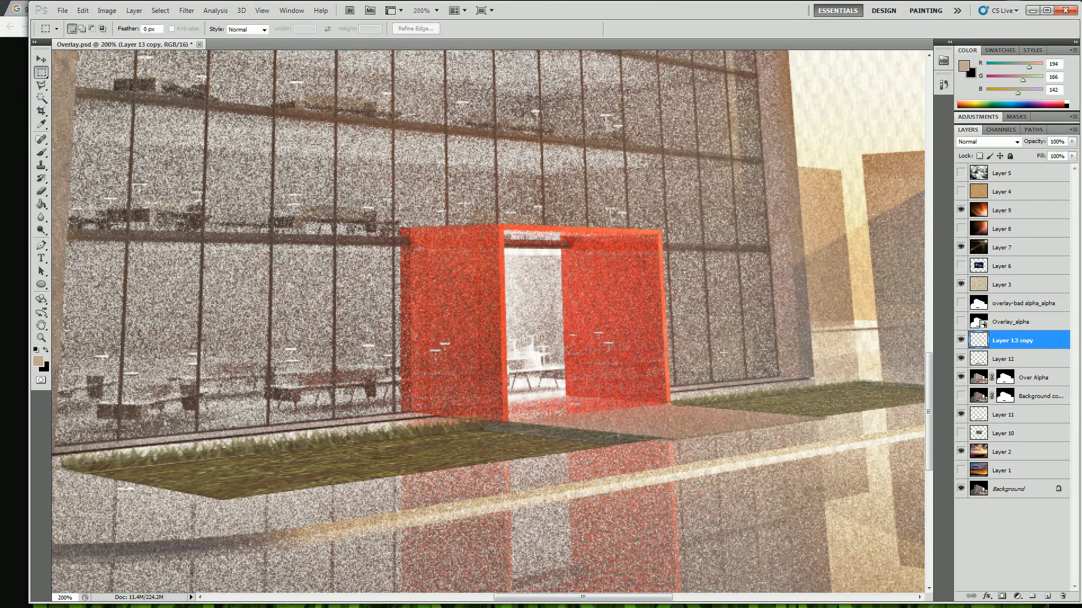
click(981, 361)
click(980, 339)
drag(59, 386, 530, 509)
key(ctrl+j)
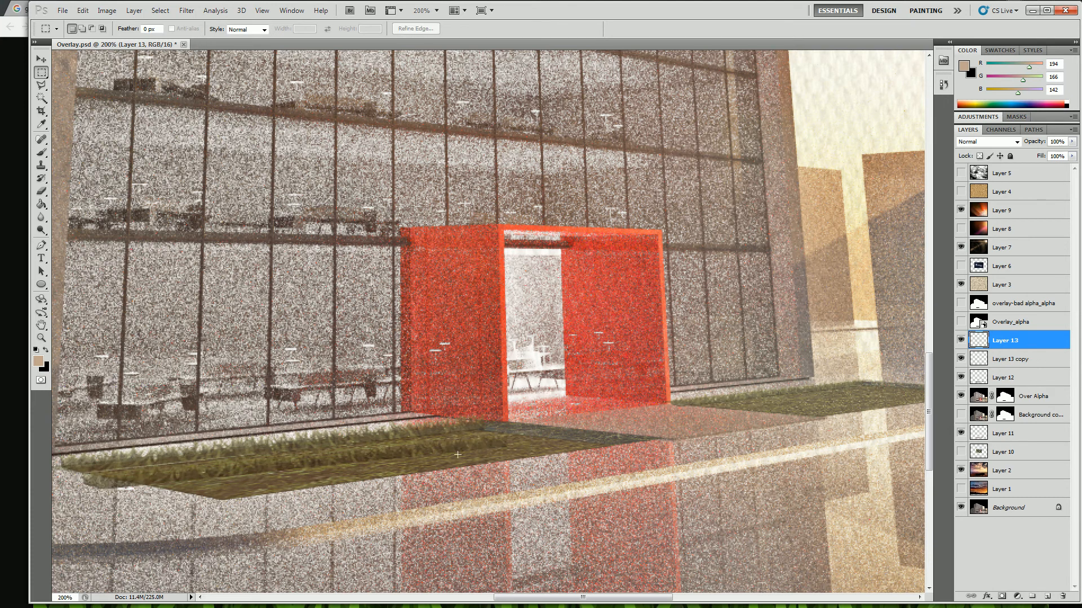
- Flip the copied strip horizontally along the right end of the left bed and trim the part overlapping the glass facade
right_click(424, 455)
click(474, 554)
right_click(417, 460)
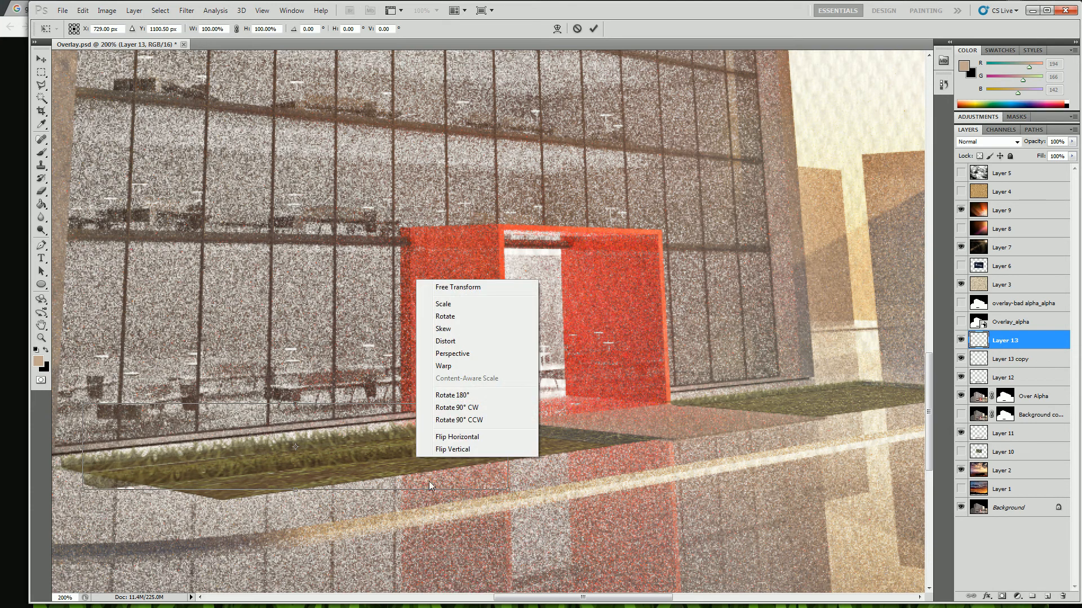
click(470, 439)
drag(450, 482, 592, 437)
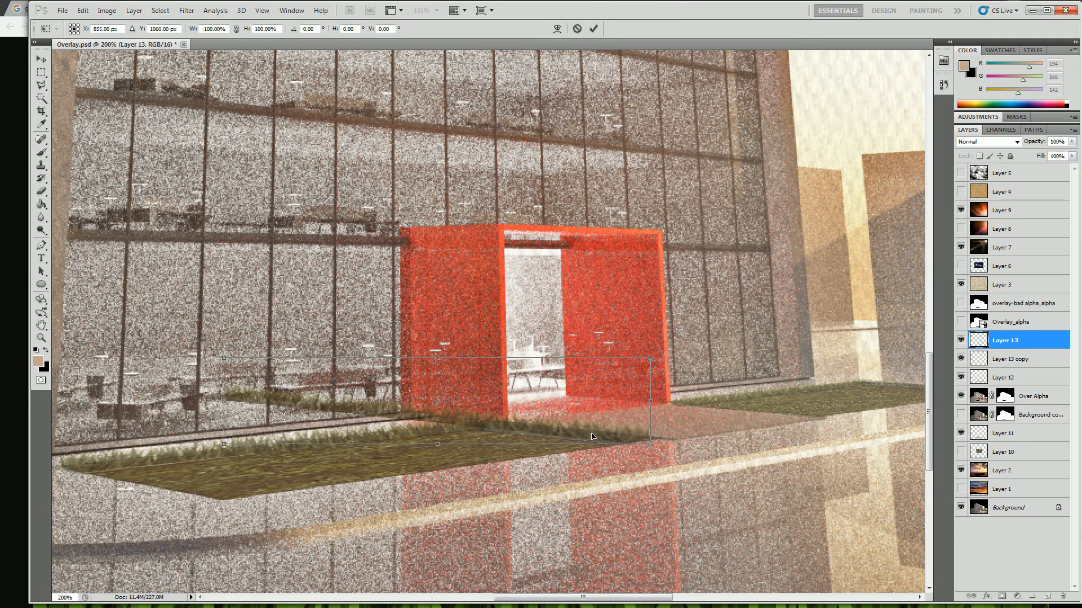
key(Return)
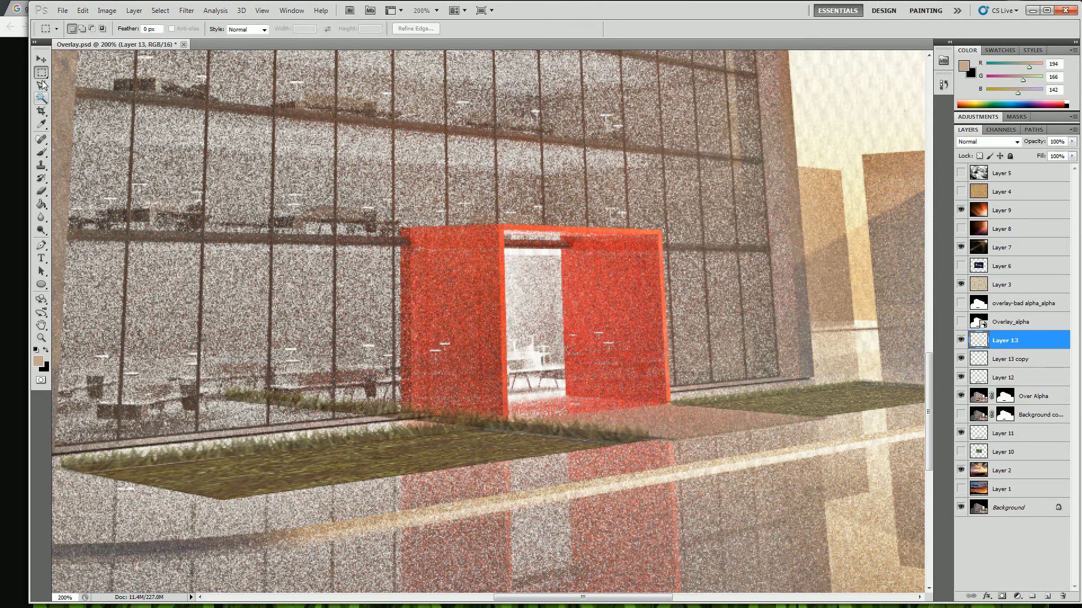
drag(539, 497, 481, 463)
click(517, 436)
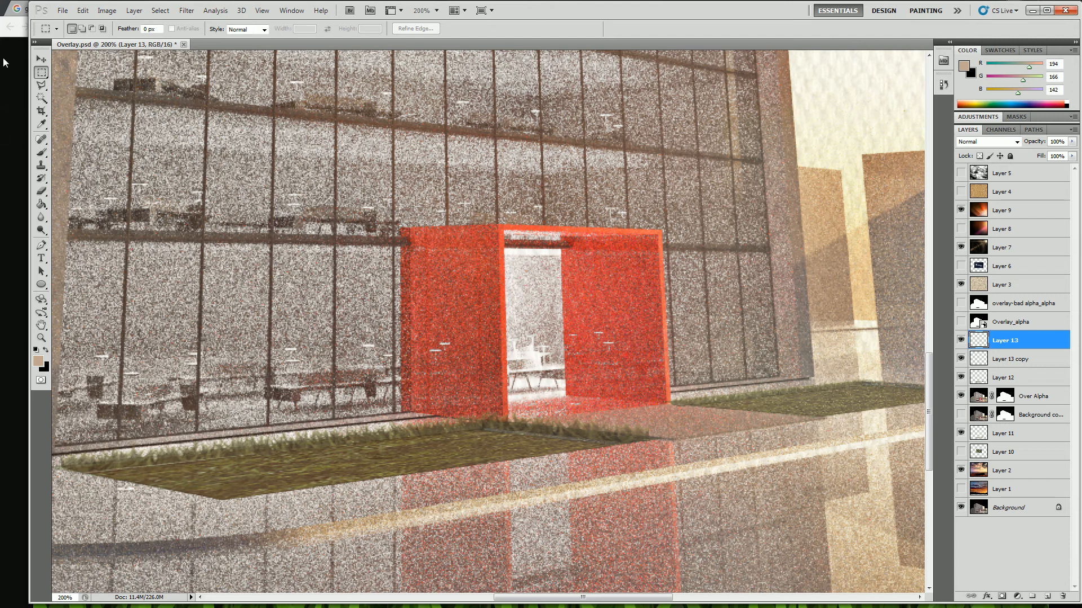
- Review the upright grass edging against the whole rendering, and return to a close view of the left bed
click(41, 58)
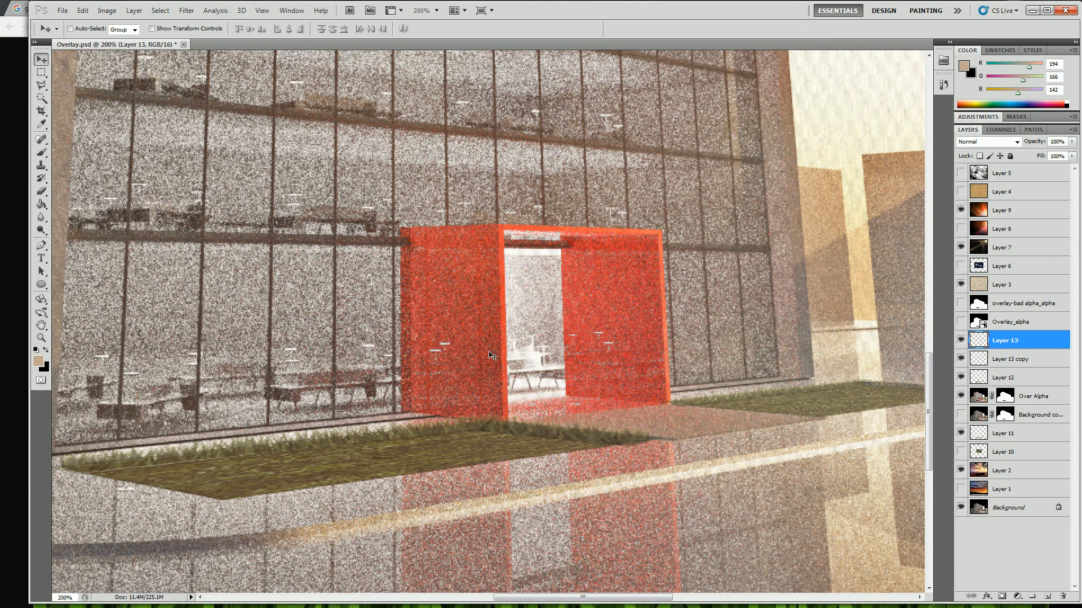
click(41, 338)
alt+click(465, 305)
alt+click(465, 306)
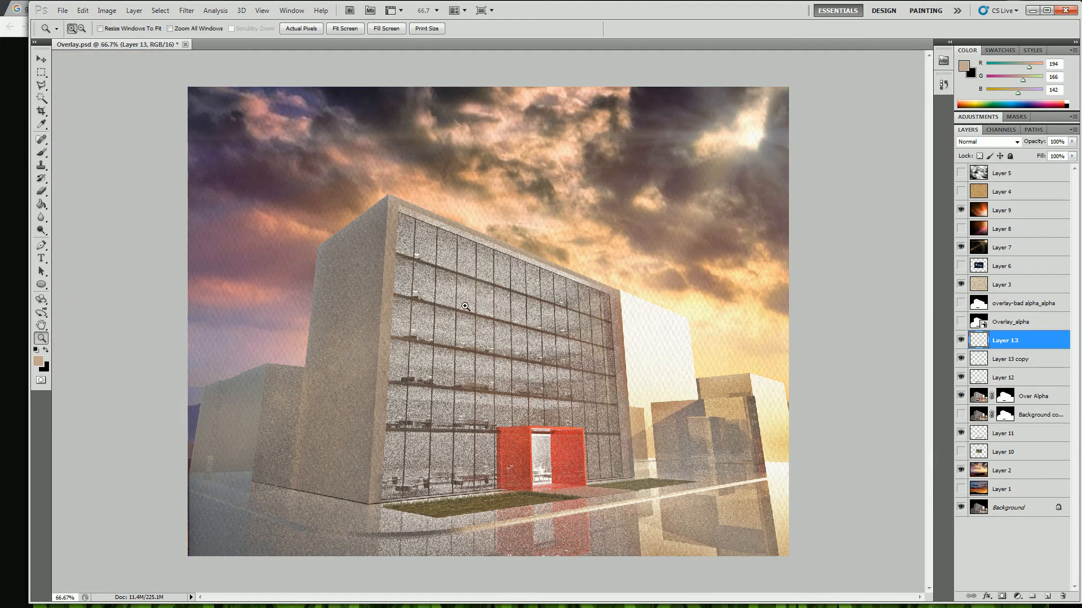
click(557, 509)
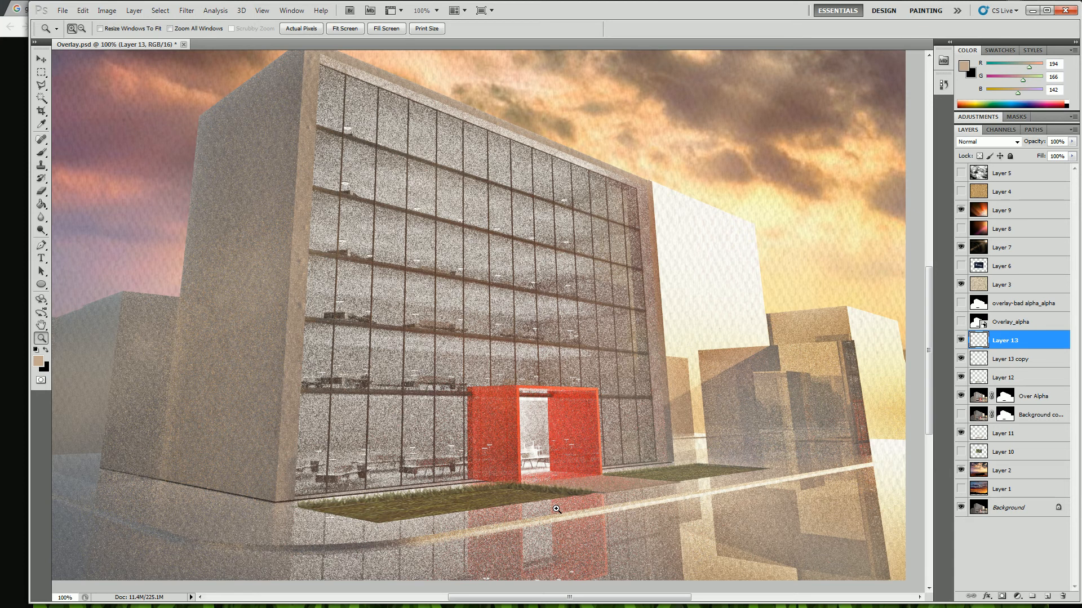
click(498, 494)
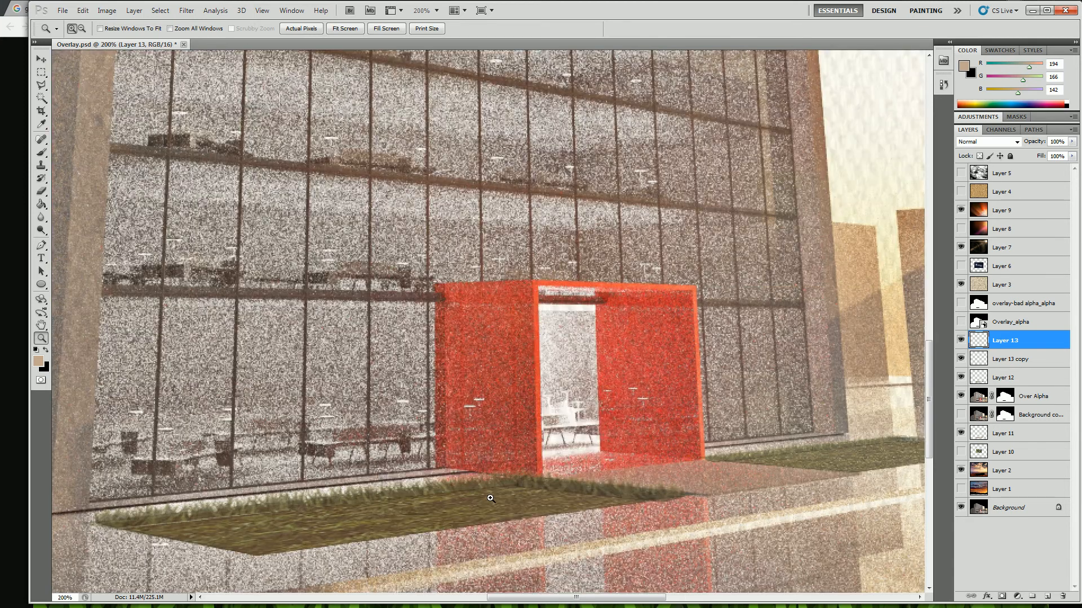
scroll(472, 500, down, 3)
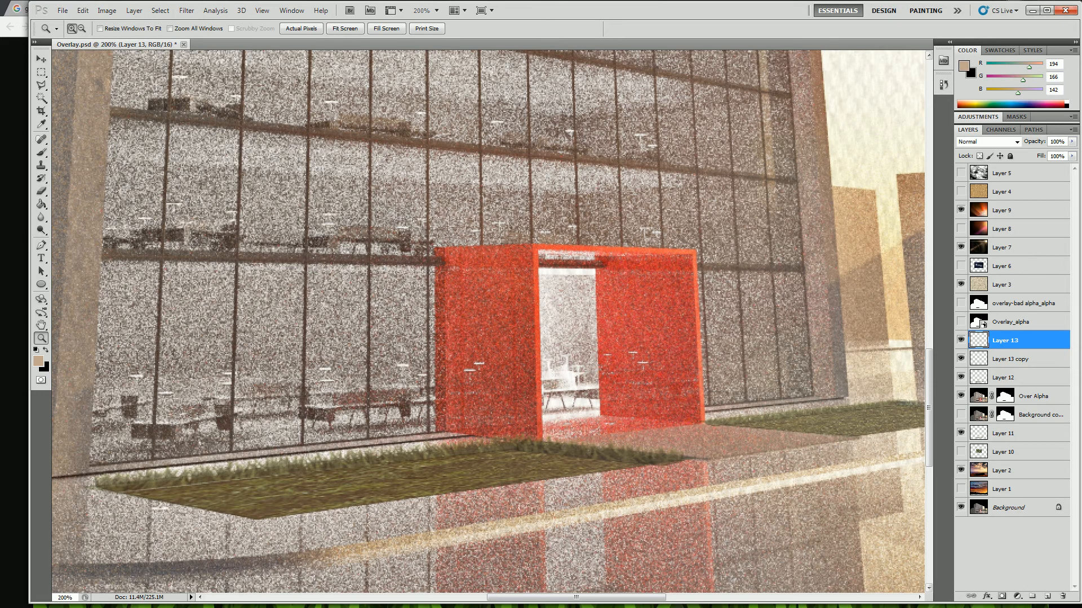
- Copy the wildtextures deep-grass image from the browser and paste it into Overlay.psd in Photoshop as a new layer
key(alt+Tab)
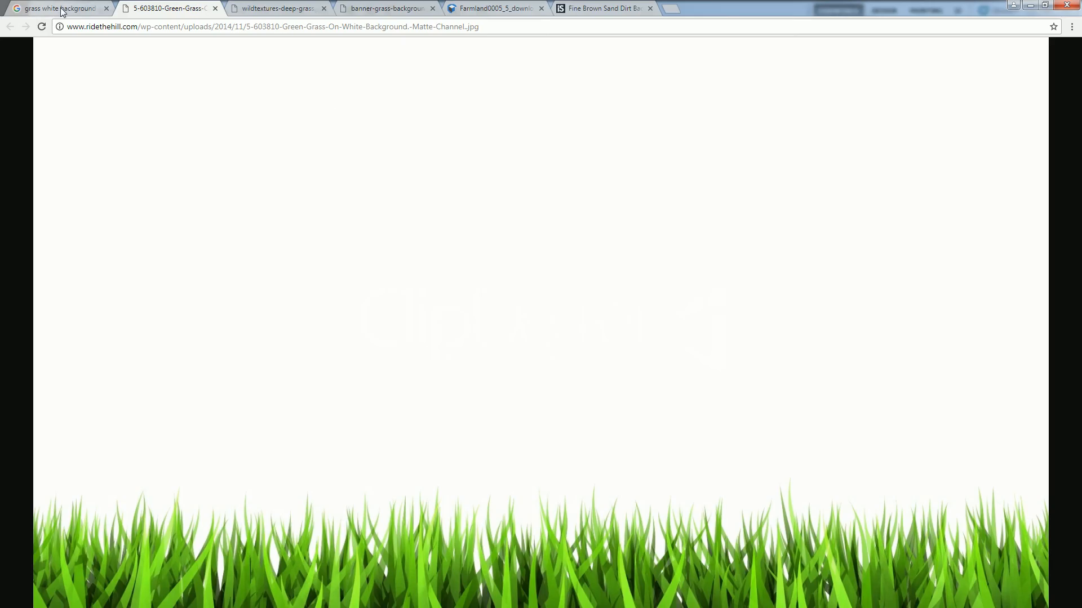
click(279, 11)
right_click(533, 247)
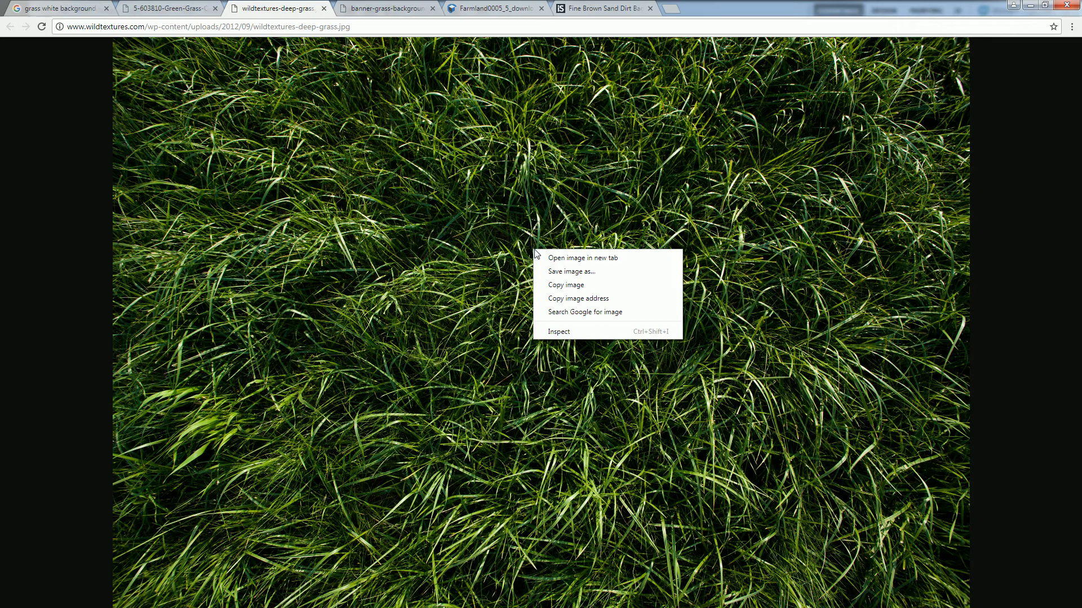
click(591, 293)
key(alt+Tab)
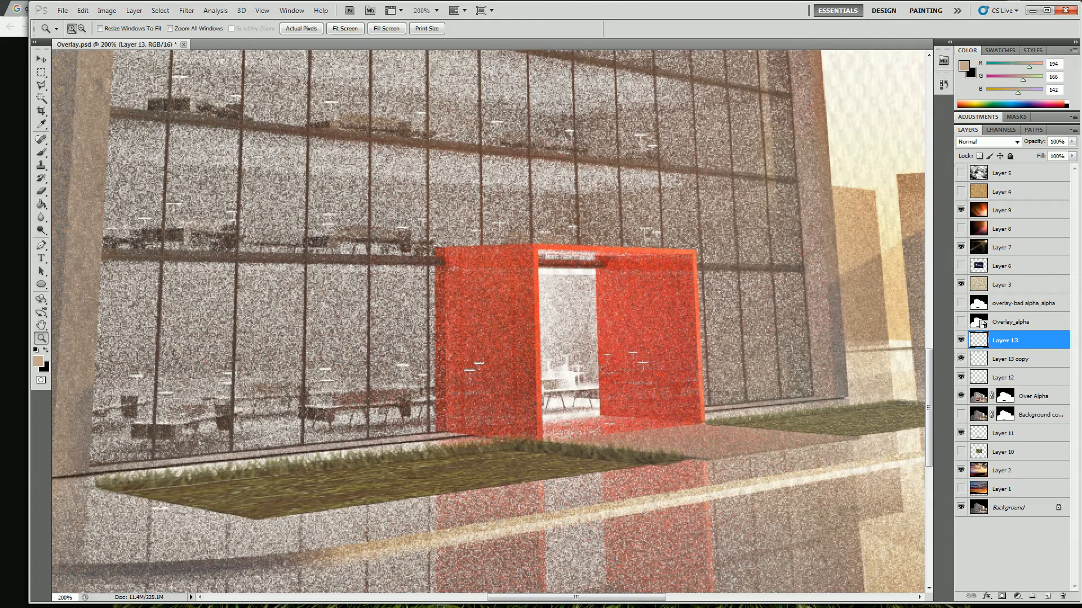
key(ctrl+v)
- Free-transform the pasted grass with linked proportions, trying 50% and setting its scale to 25%
right_click(489, 249)
click(39, 76)
click(41, 72)
right_click(248, 136)
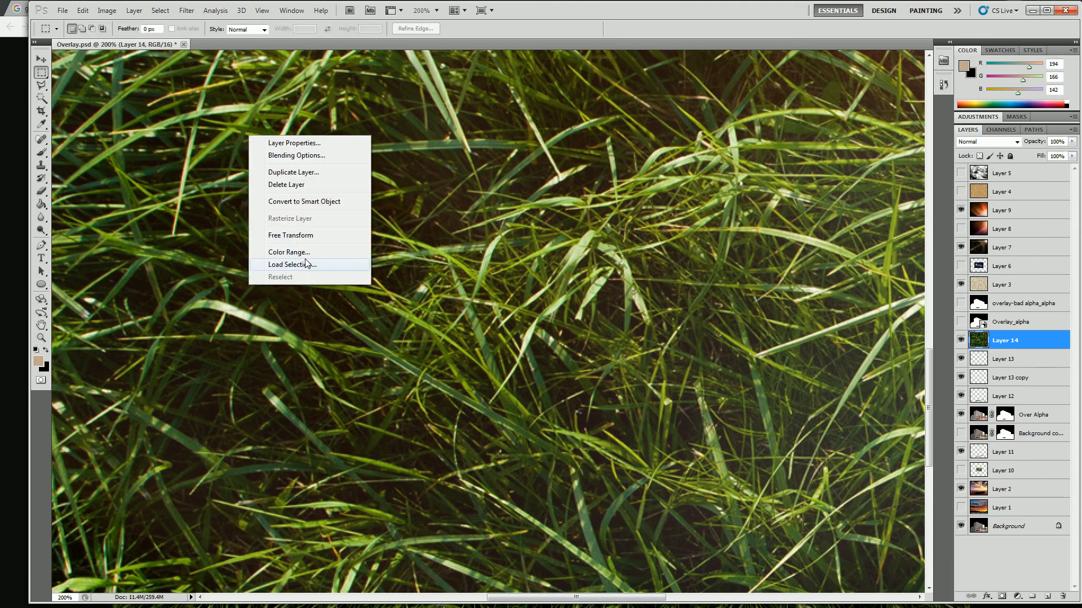
click(311, 237)
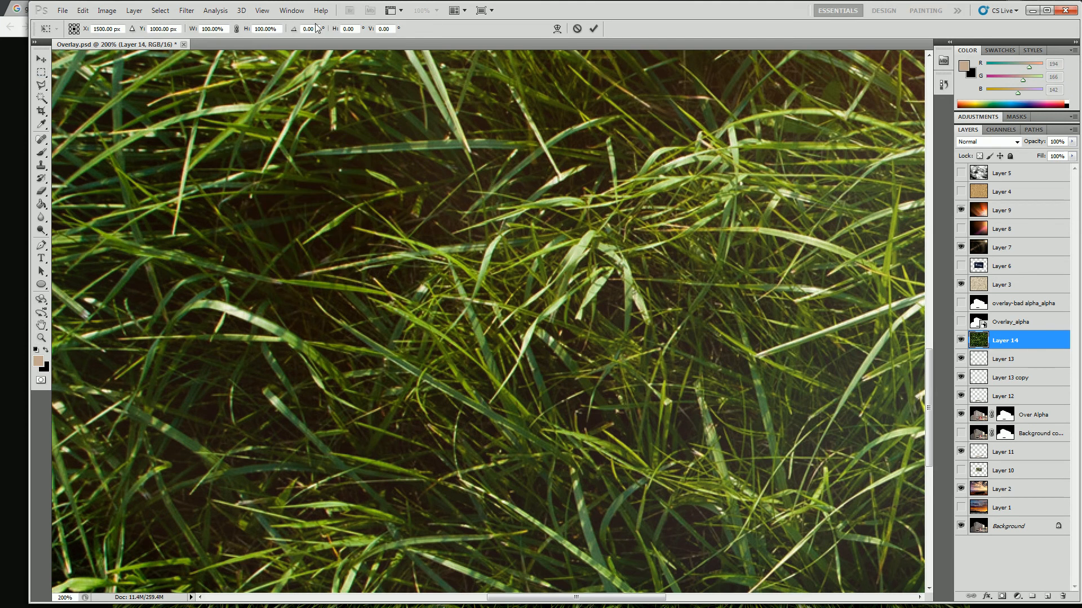
click(236, 29)
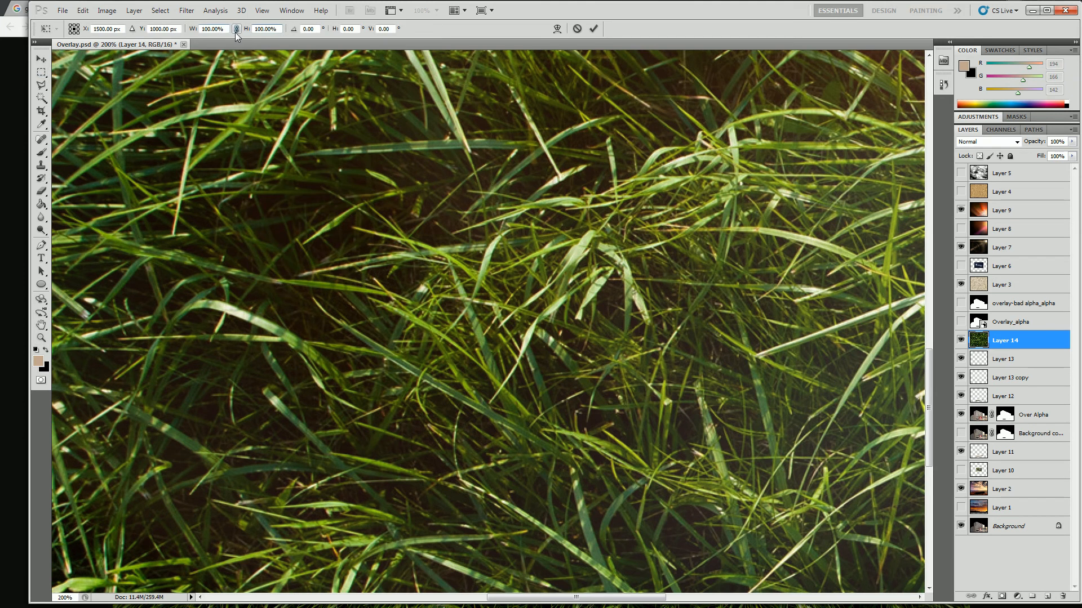
double_click(280, 28)
text(50)
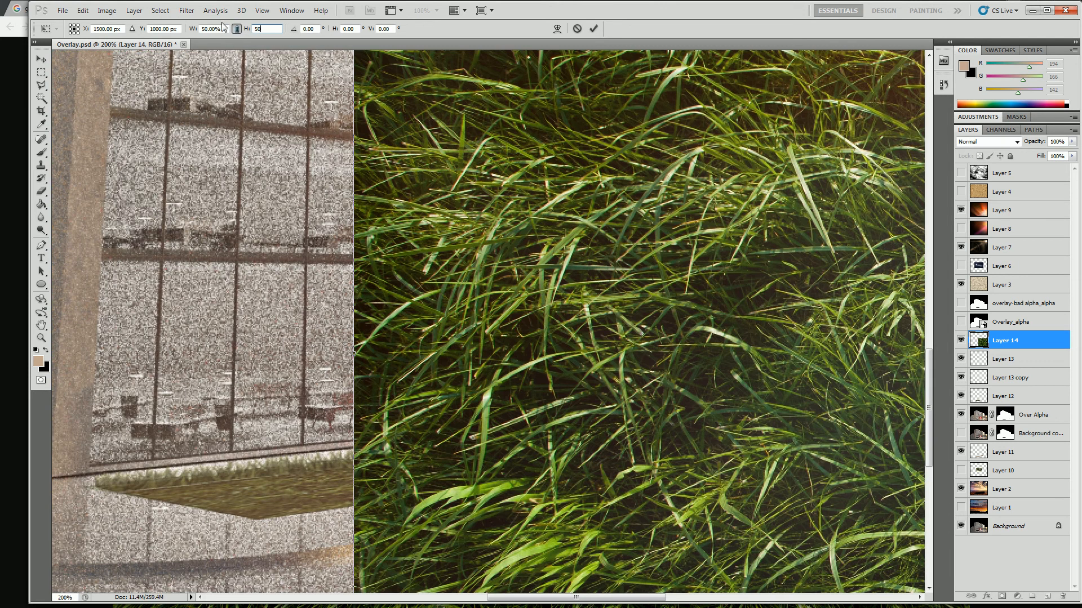
click(252, 27)
text(25%)
key(Return)
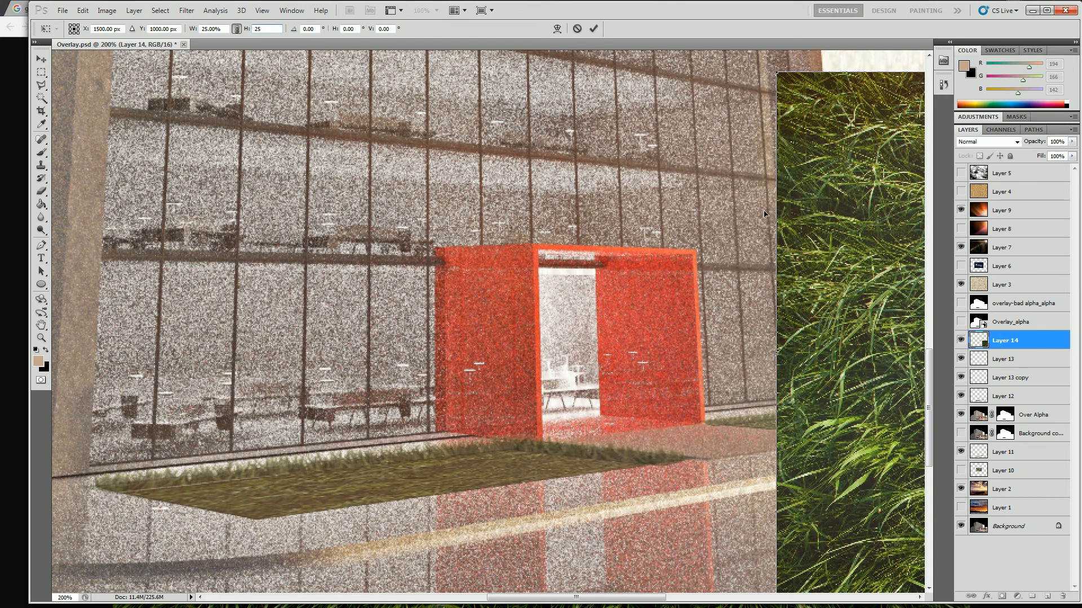
- Reduce the grass texture's scale to 10% and position it over the left planting bed
drag(867, 221, 193, 186)
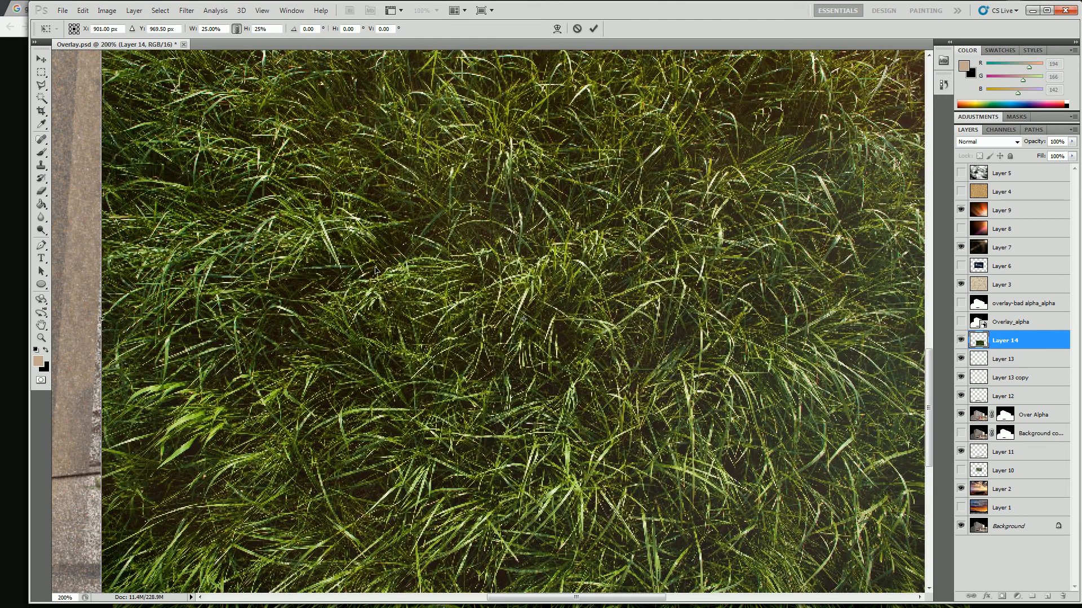
right_click(377, 270)
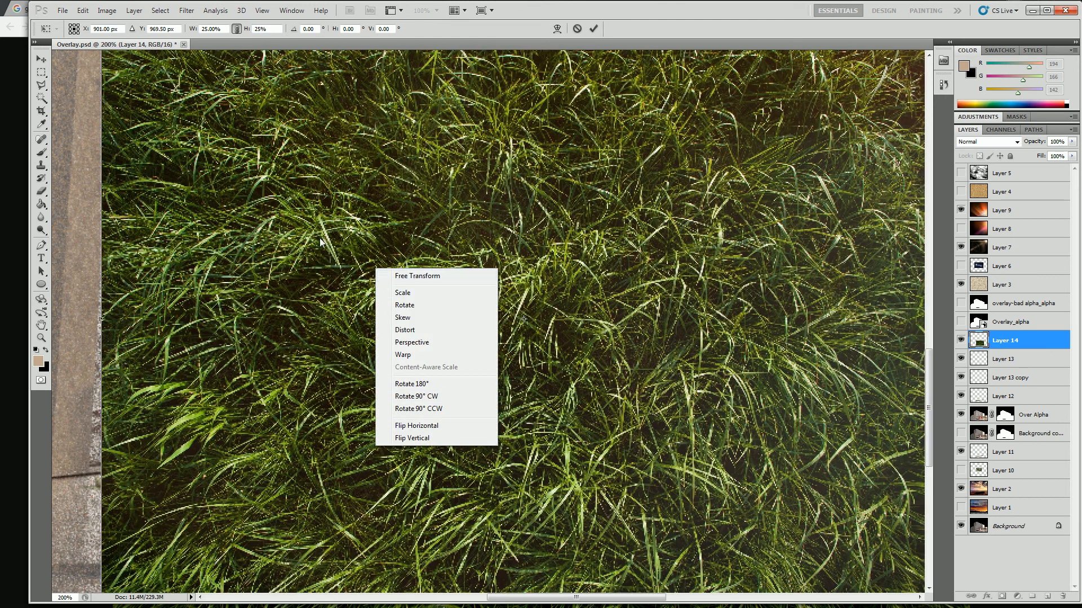
click(133, 84)
drag(168, 92, 174, 127)
drag(269, 29, 245, 30)
text(10)
drag(494, 307, 393, 364)
- Flip the grass texture horizontally and distort its upper-right corner onto the left bed's back corner by the red entrance
right_click(496, 334)
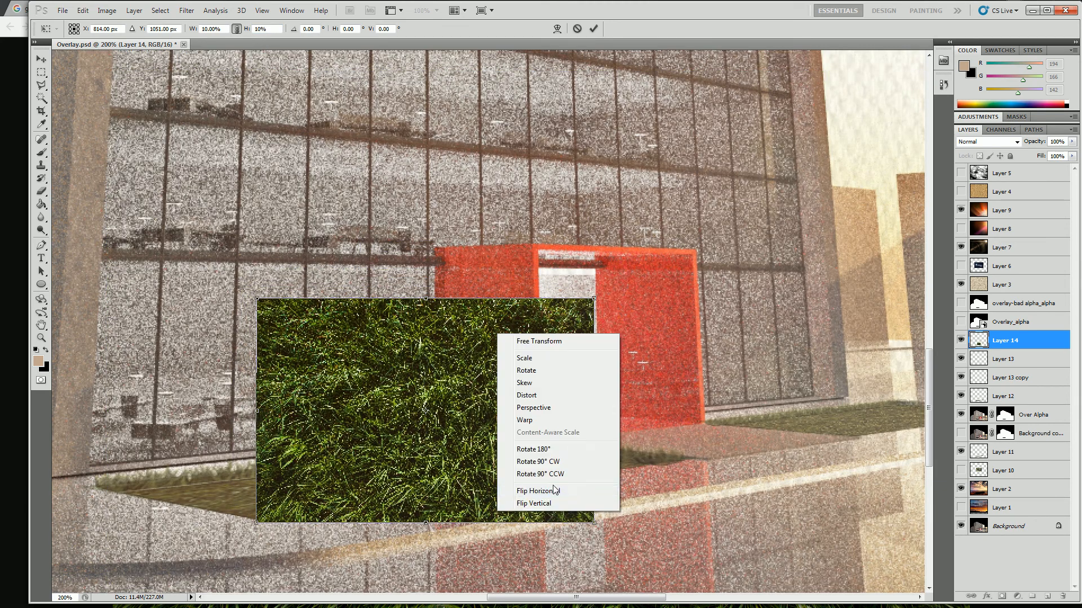
click(538, 490)
right_click(566, 358)
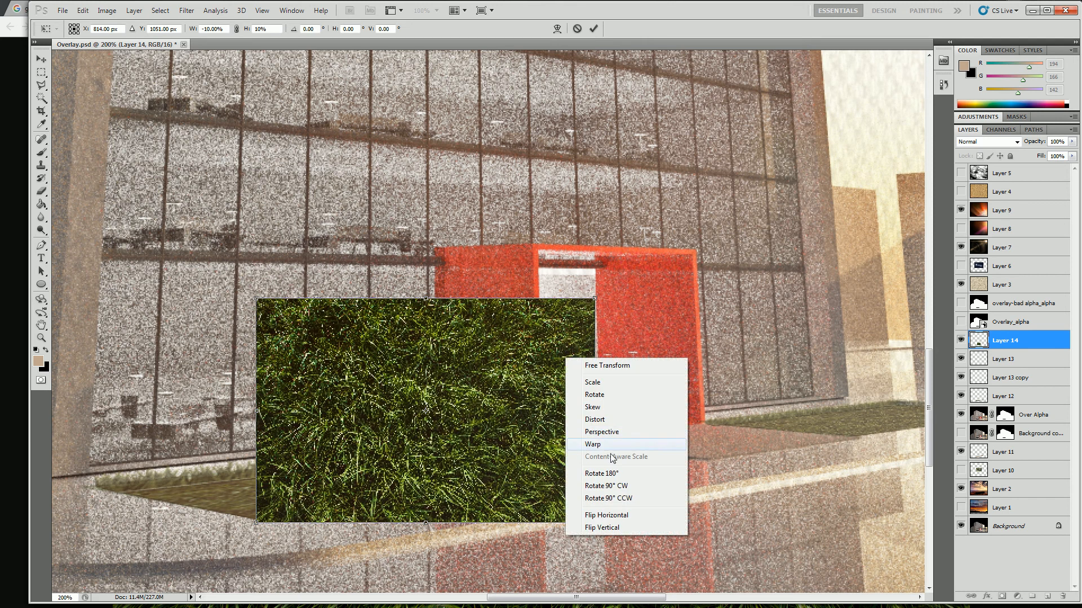
click(594, 419)
drag(595, 298, 521, 443)
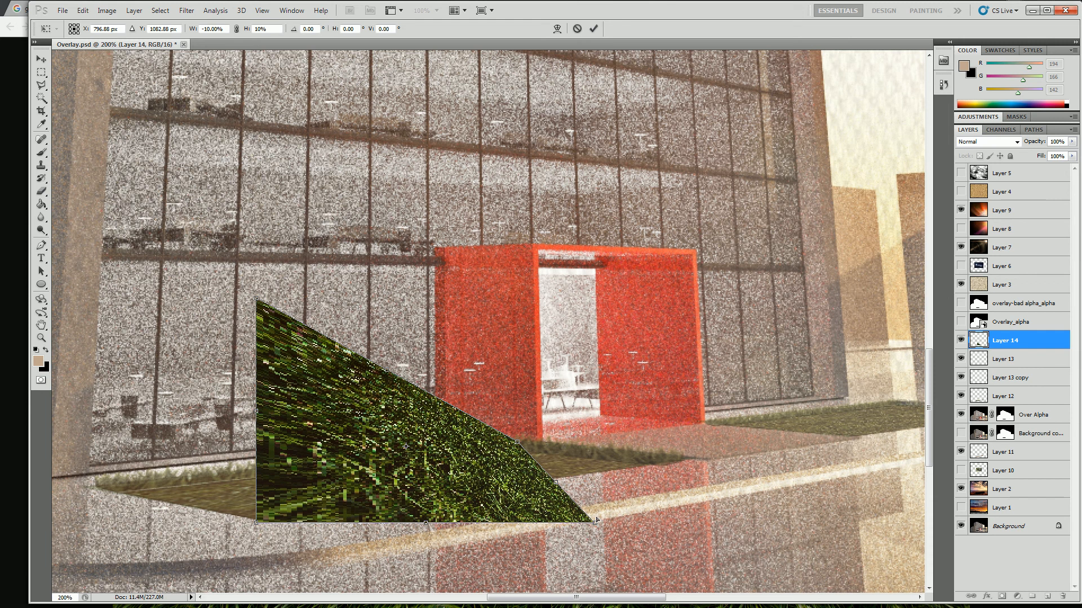
- Distort the remaining corners of the grass texture to the left bed's outline and apply the transform
drag(595, 525, 660, 465)
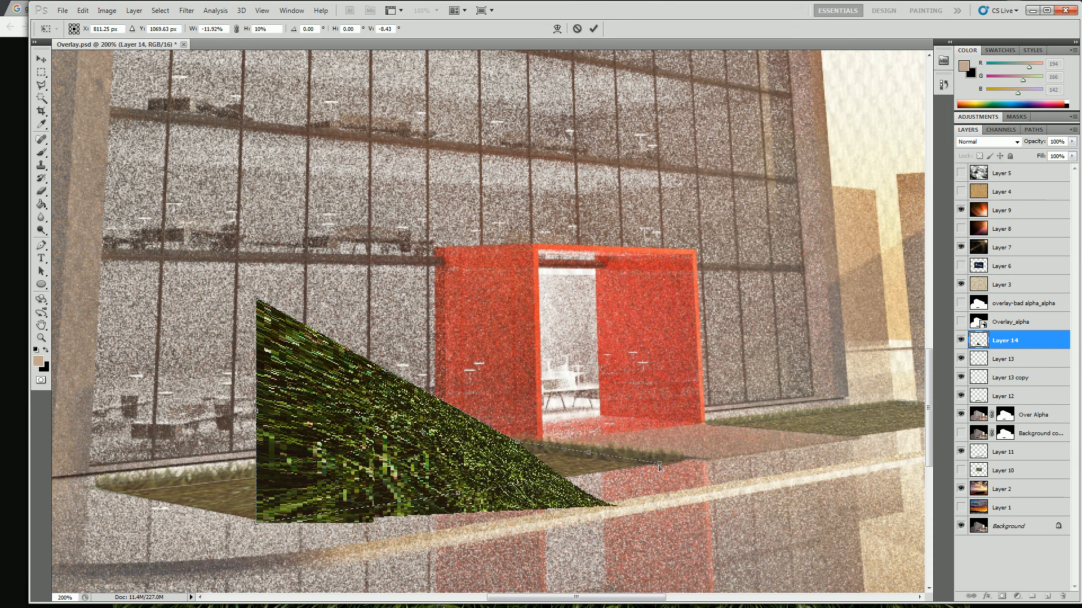
key(Return)
key(ctrl+z)
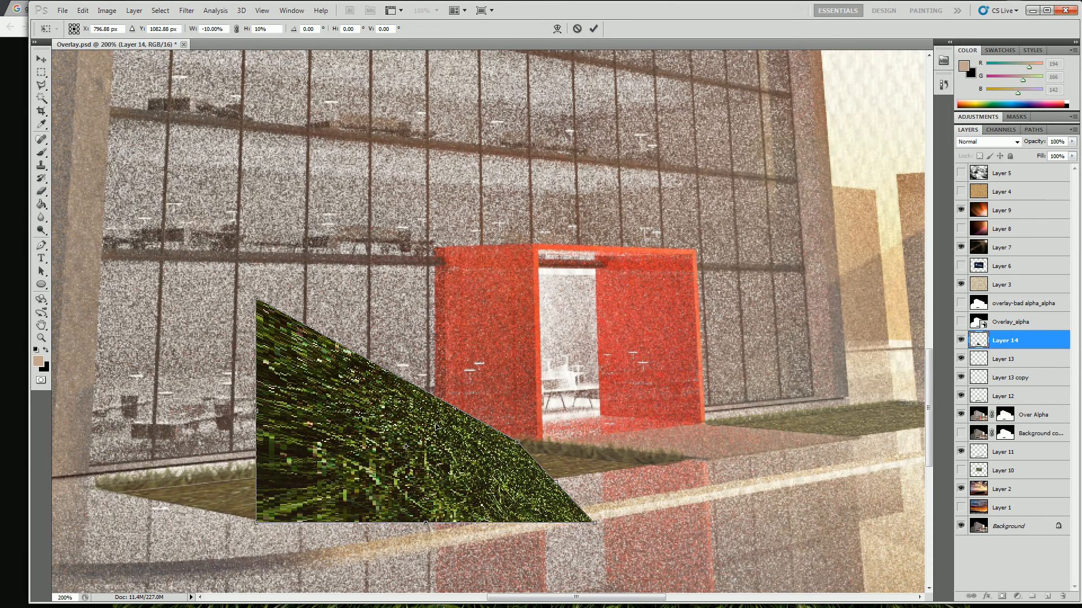
drag(257, 299, 113, 491)
drag(598, 523, 669, 464)
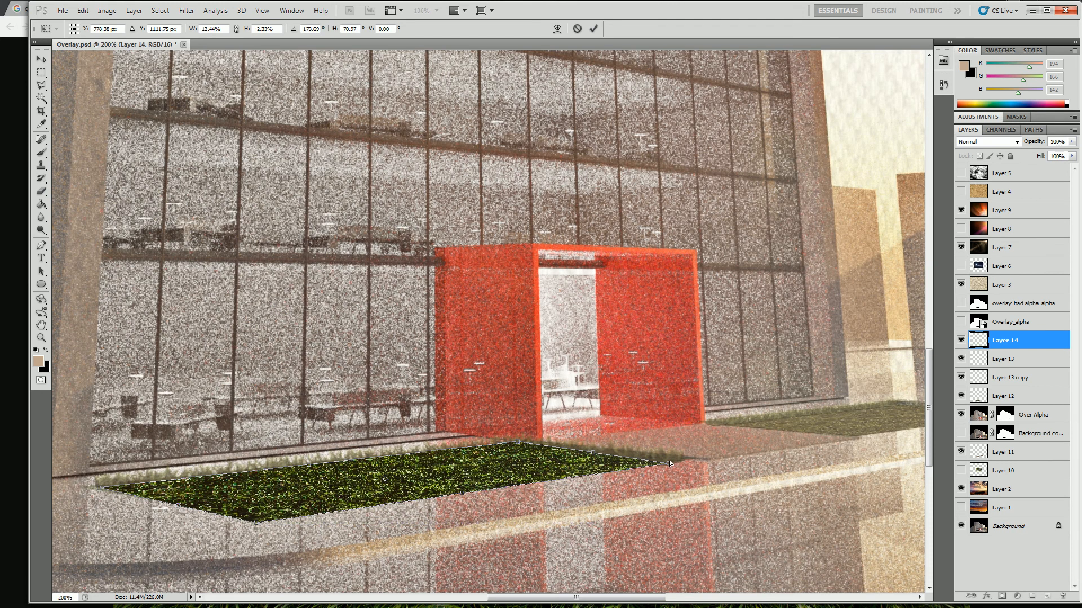
key(Return)
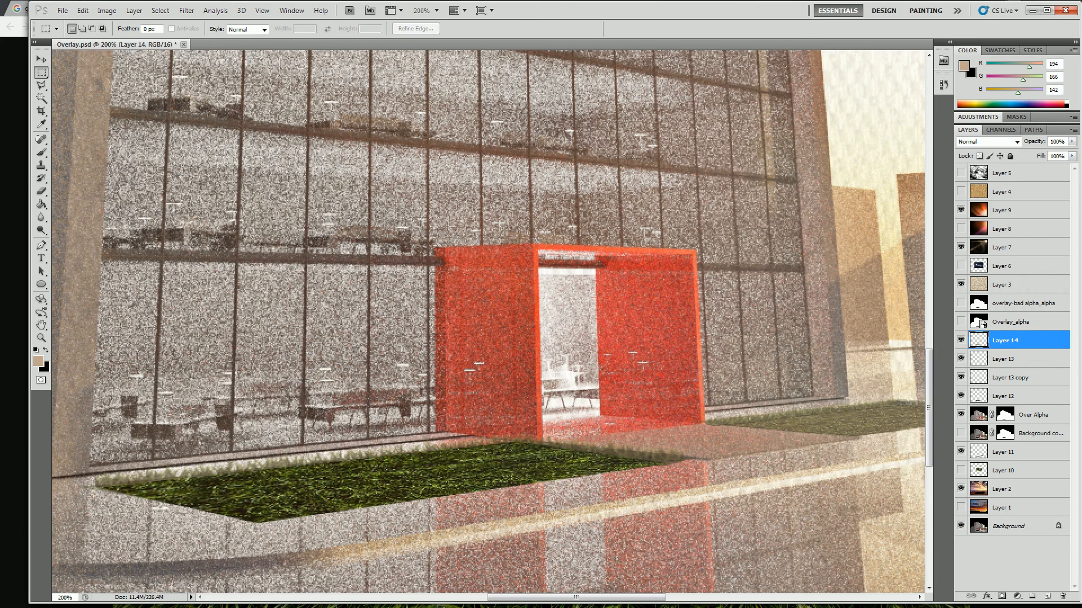
- Try the Multiply, Lighten and Color Dodge blend modes on the new grass texture layer
click(41, 59)
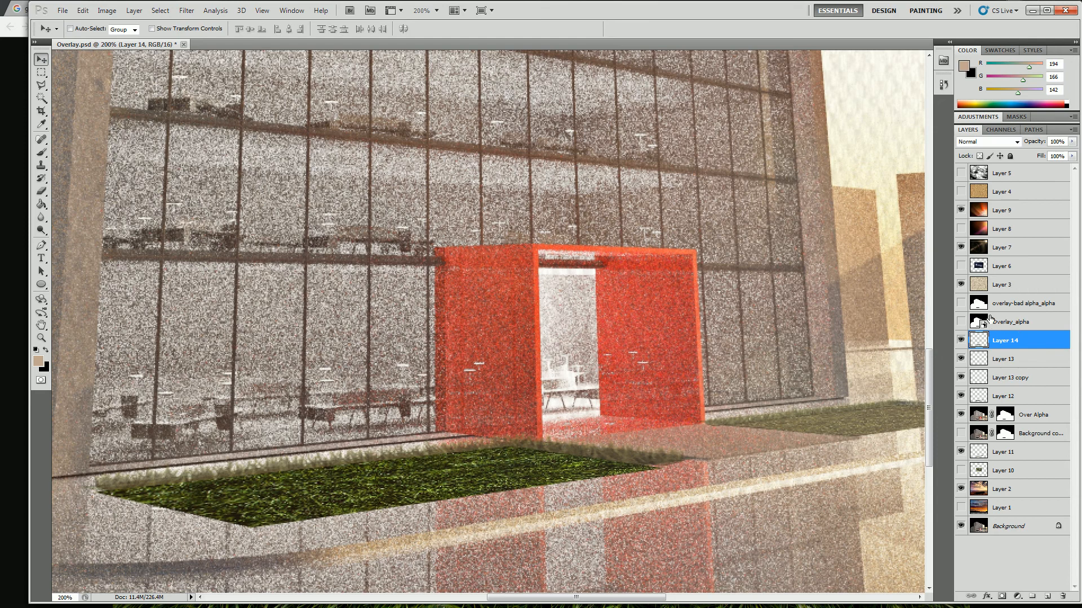
click(989, 141)
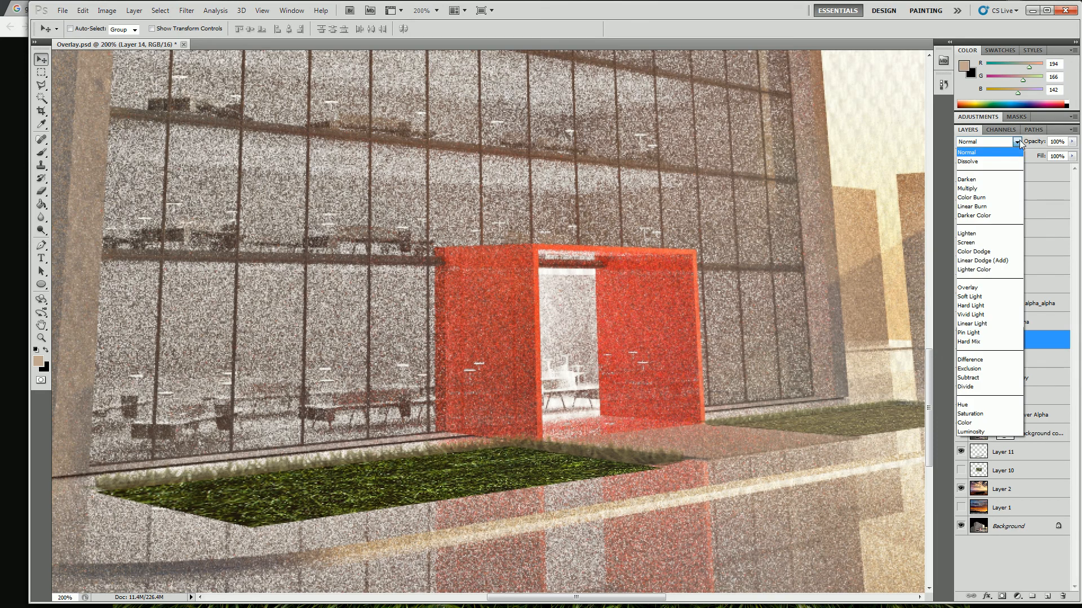
click(974, 191)
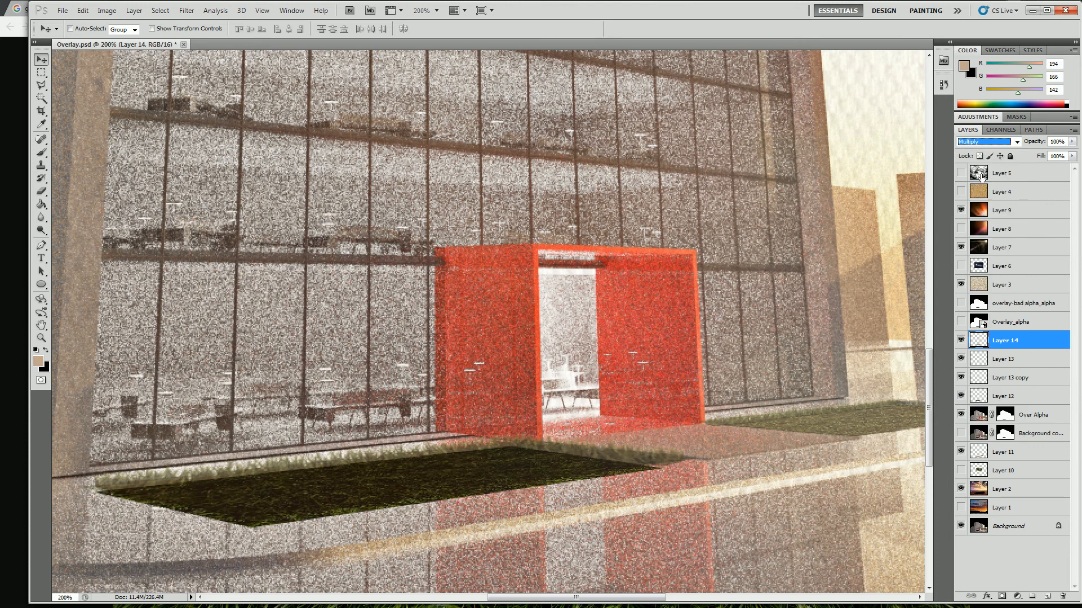
click(1016, 142)
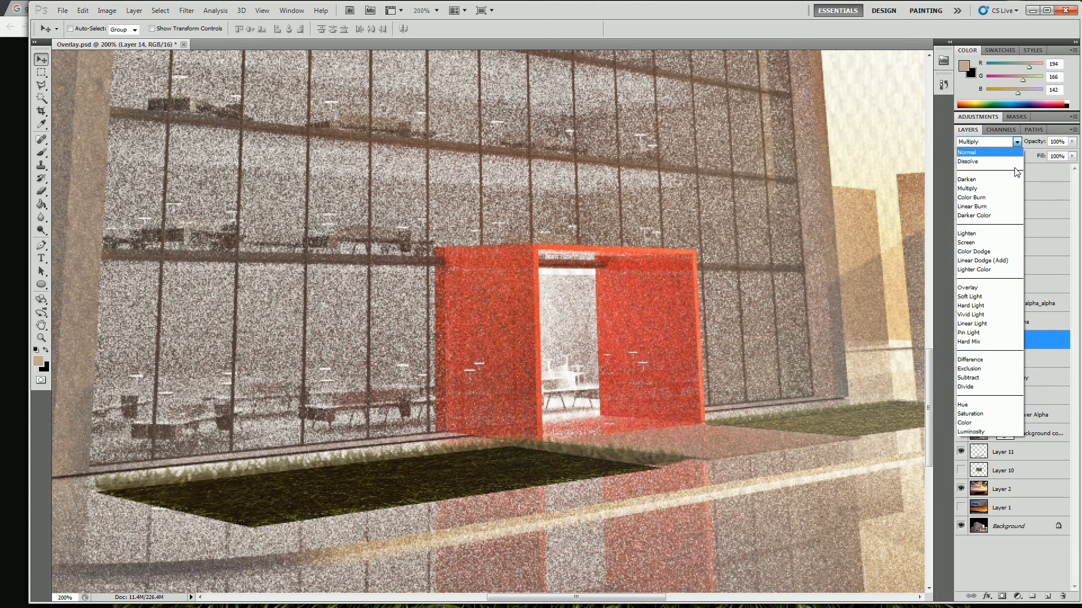
click(984, 238)
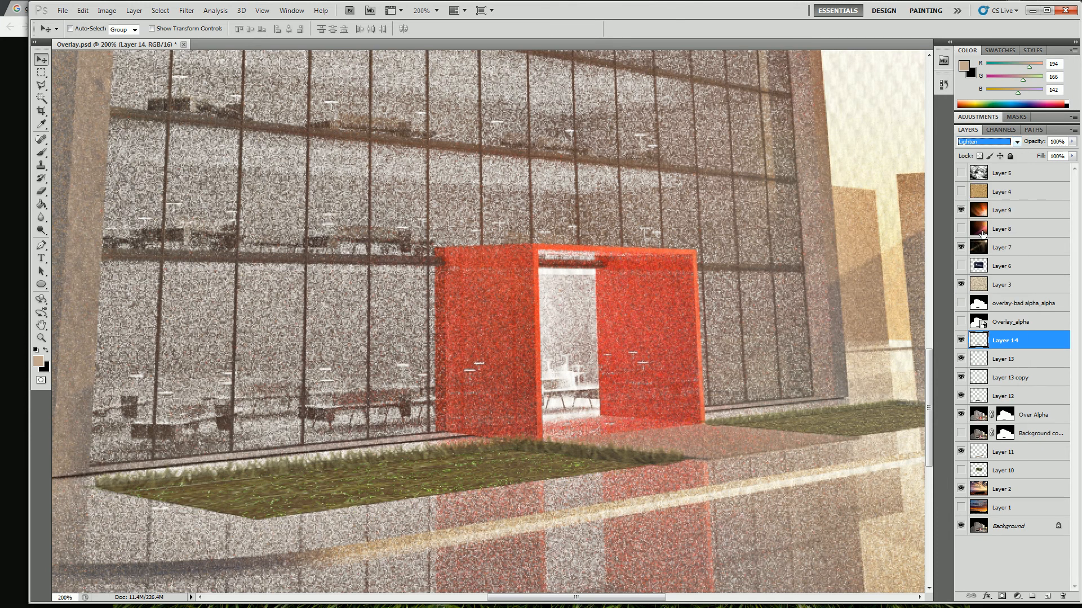
click(1017, 143)
click(982, 252)
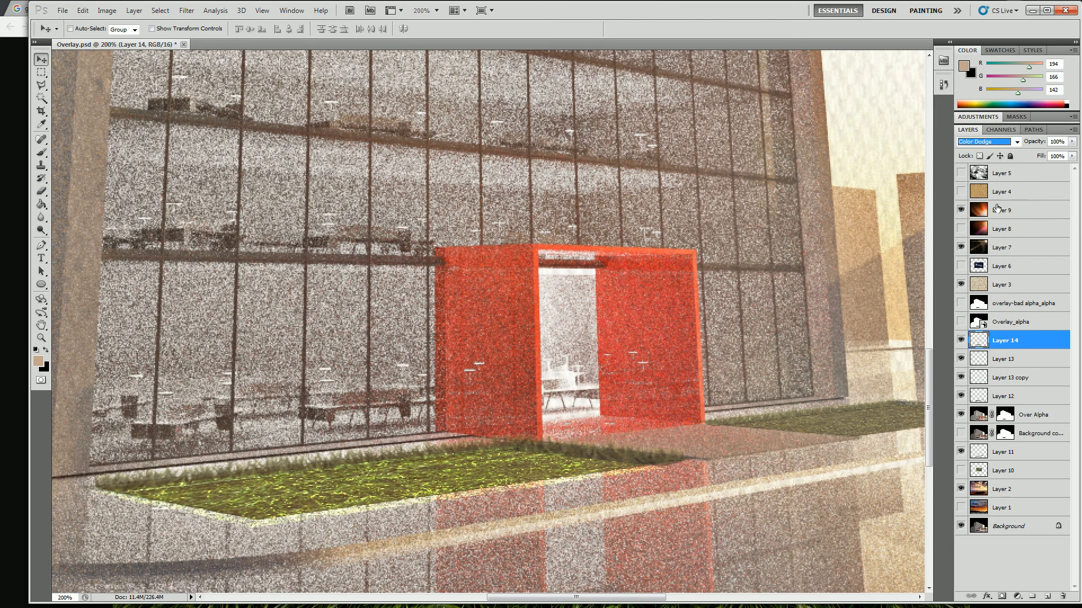
- Try Soft Light and Overlay blending on the grass texture, and nudge it slightly to fit the left bed
click(1017, 142)
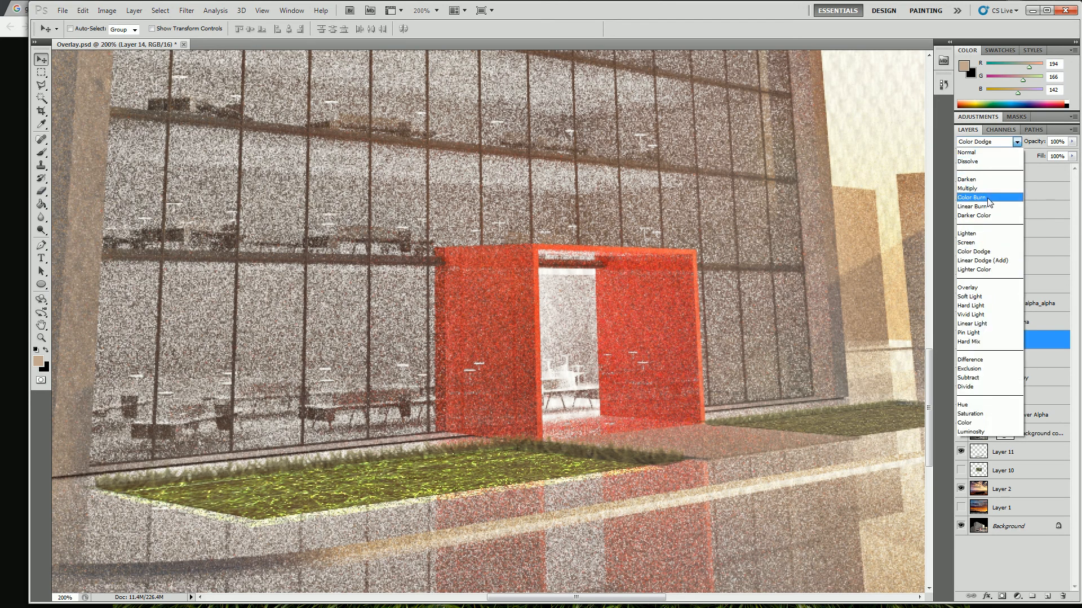
click(980, 297)
click(1017, 142)
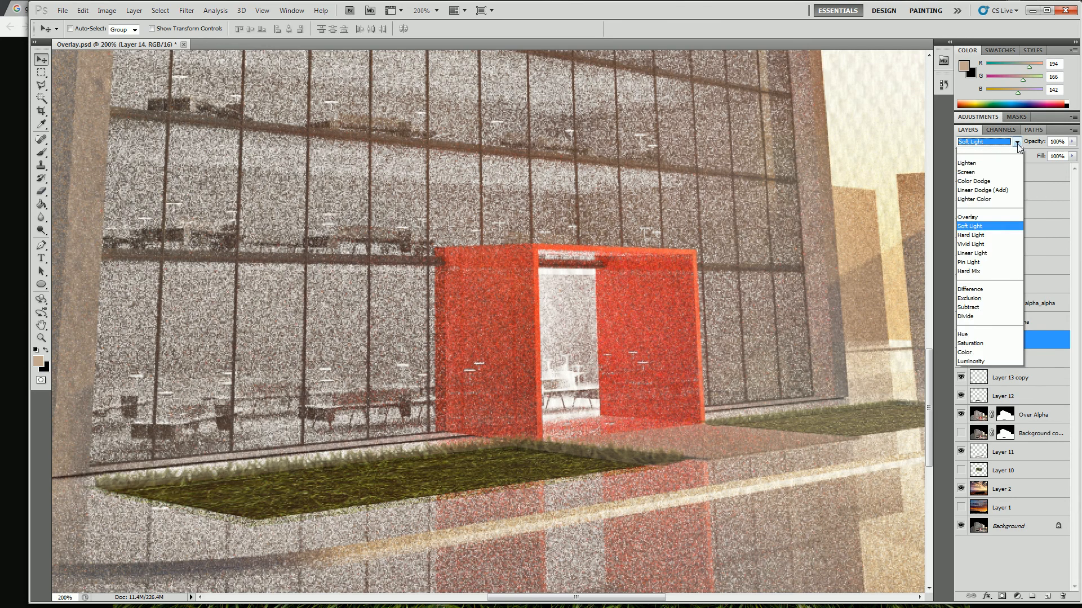
click(975, 288)
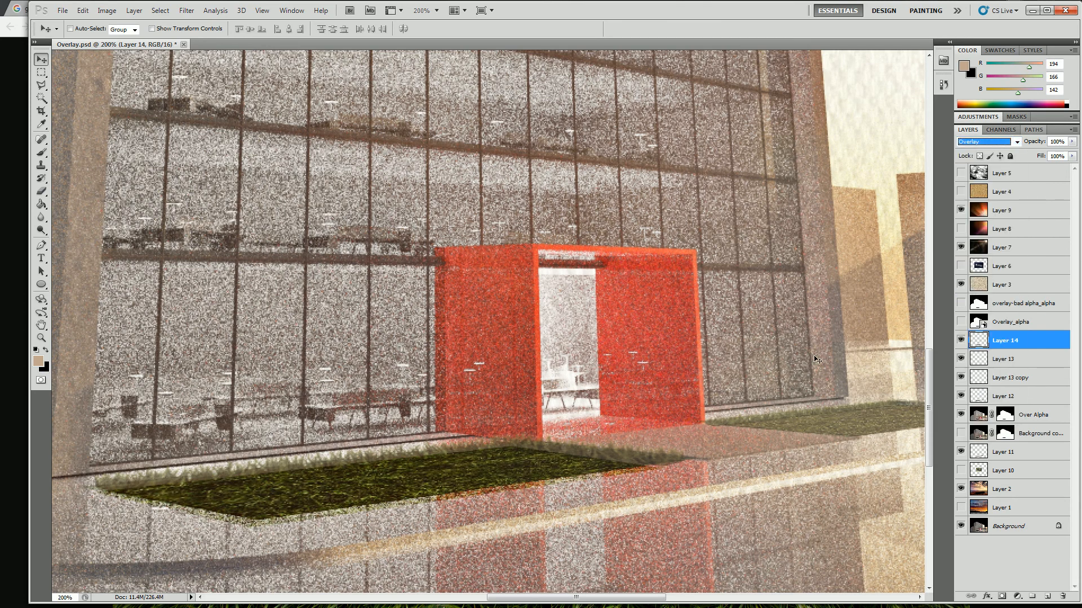
drag(483, 477, 488, 477)
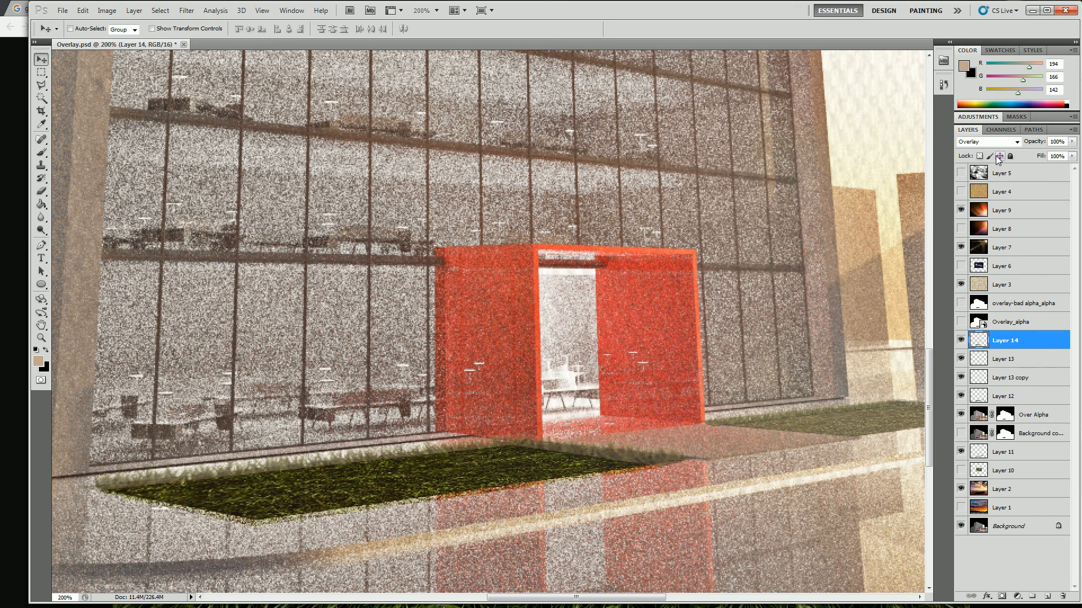
- Try Darken on the grass texture layer, and set its blend mode to Darker Color
click(1016, 142)
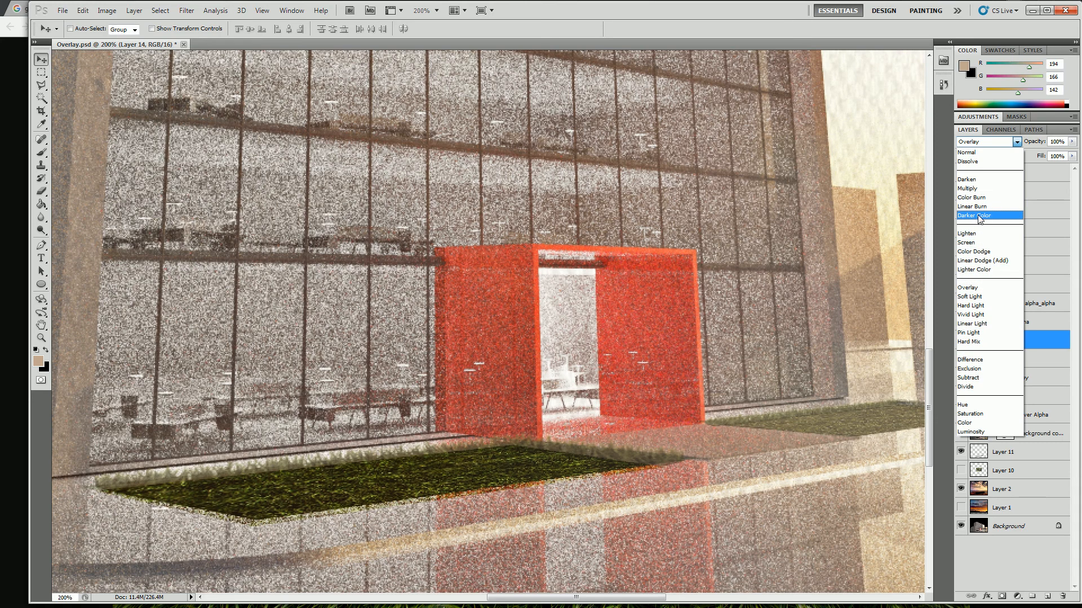
click(968, 183)
click(1017, 143)
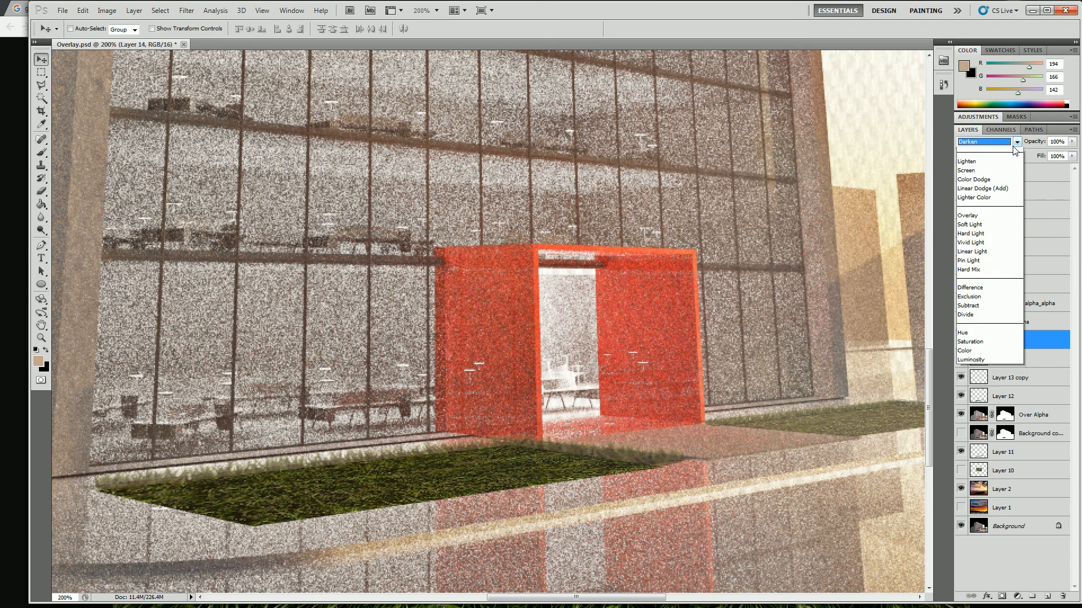
click(974, 217)
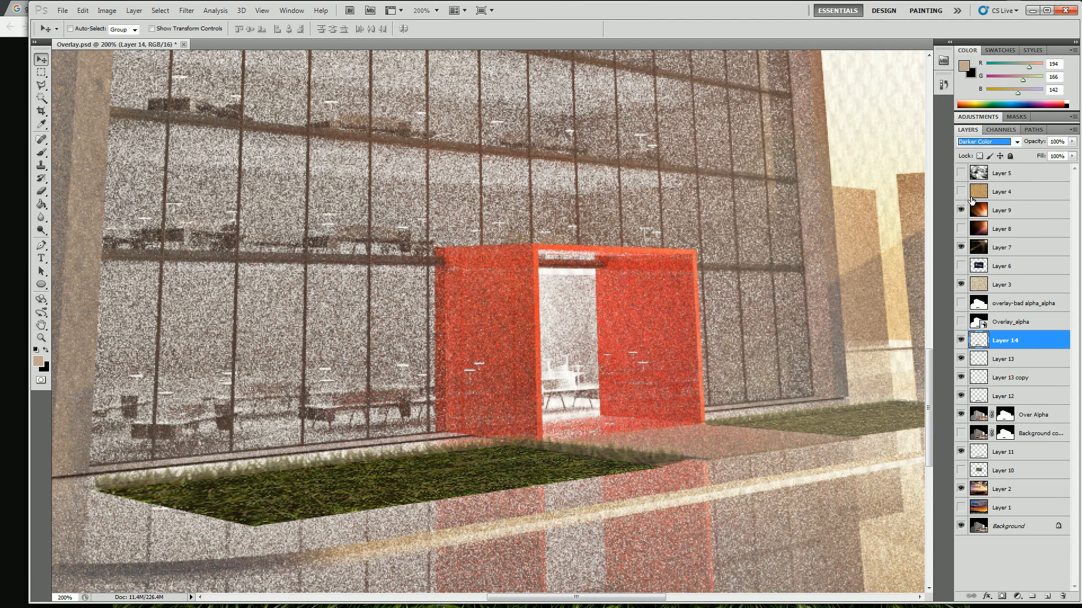
- Try Overlay blending on the grass texture layer, and boost its contrast with a steep S-shaped Curves adjustment through input 130, output 208
click(993, 145)
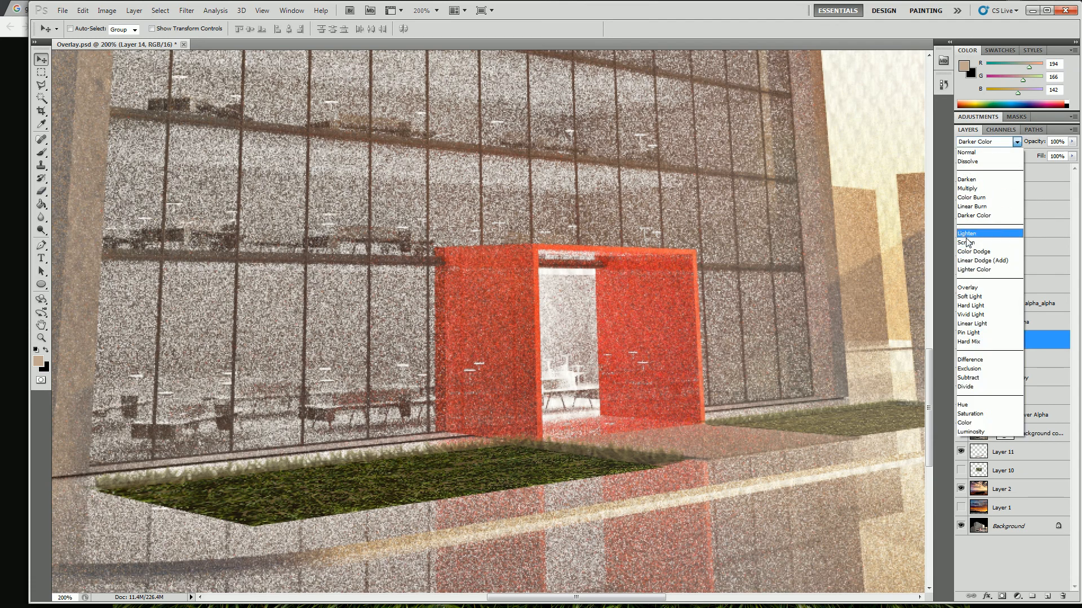
click(973, 288)
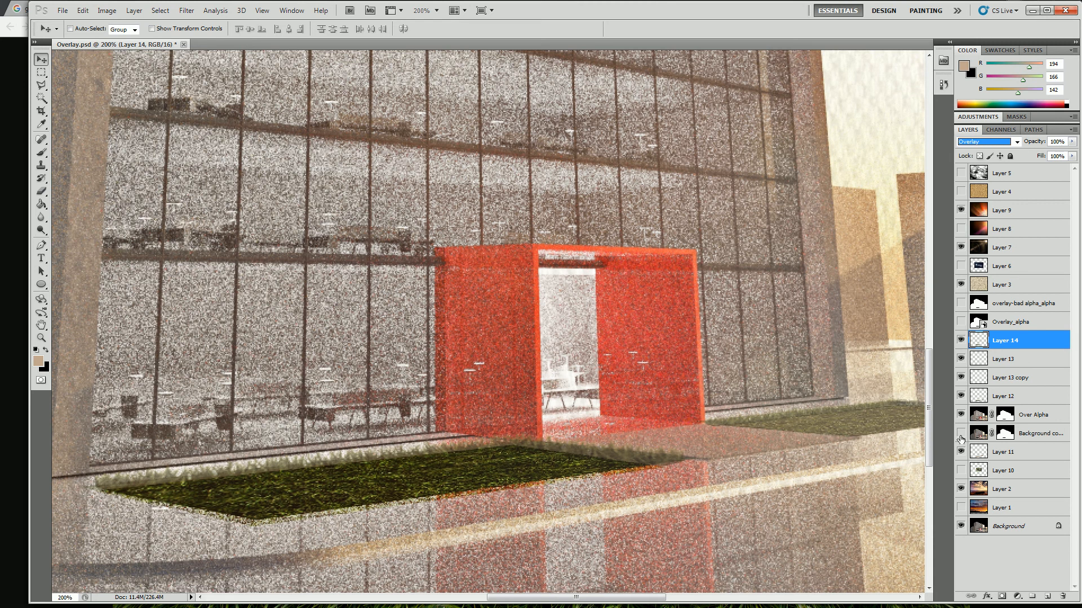
key(ctrl+m)
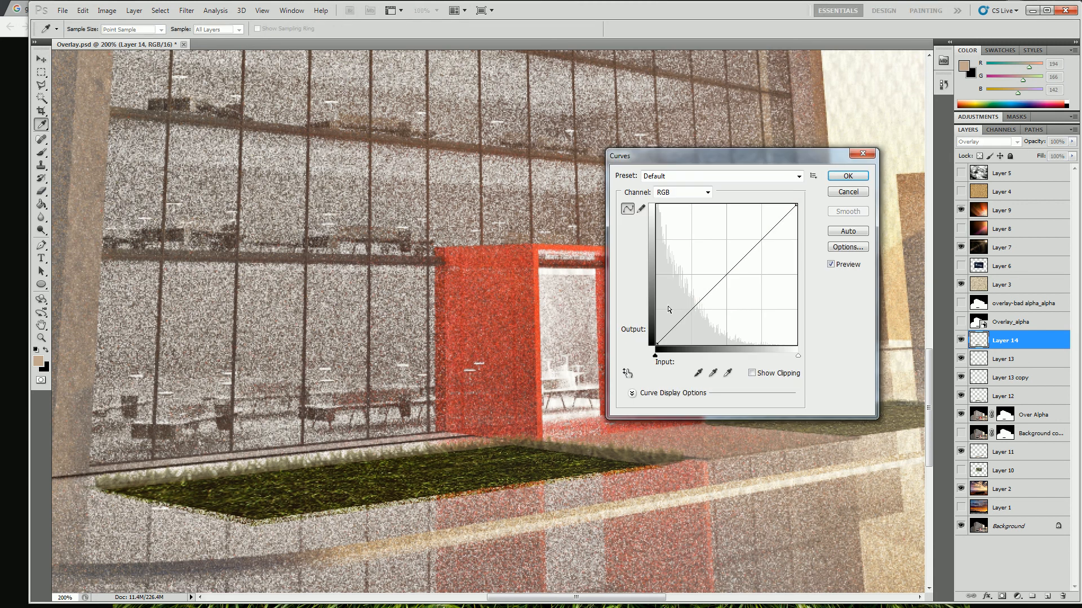
drag(709, 293, 710, 315)
drag(746, 259, 727, 231)
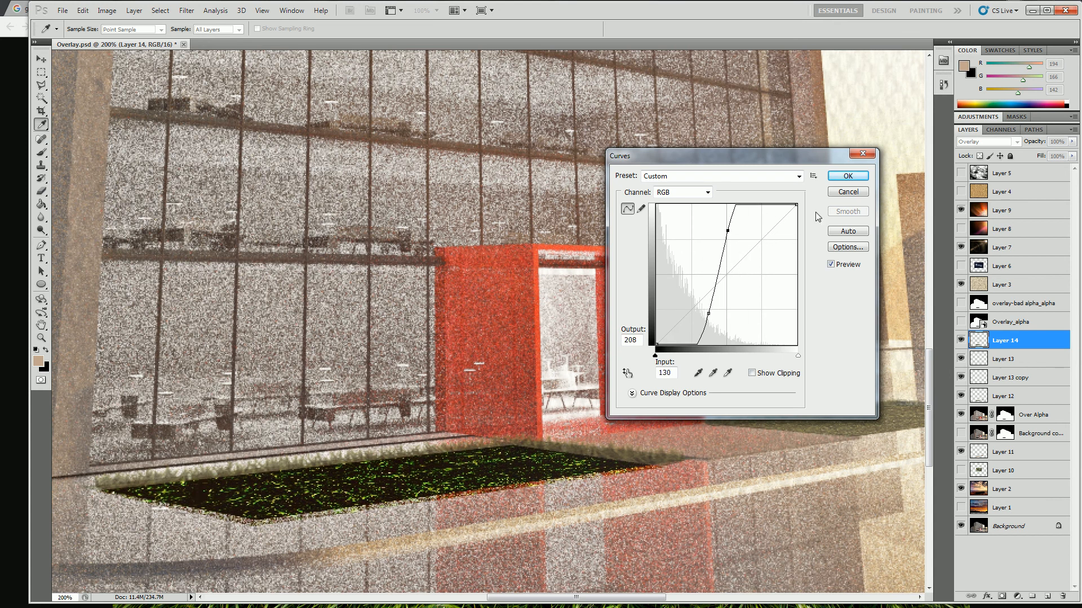
key(Return)
key(v)
- Try 50% opacity on the newest grass texture layer, and delete that layer
click(1032, 140)
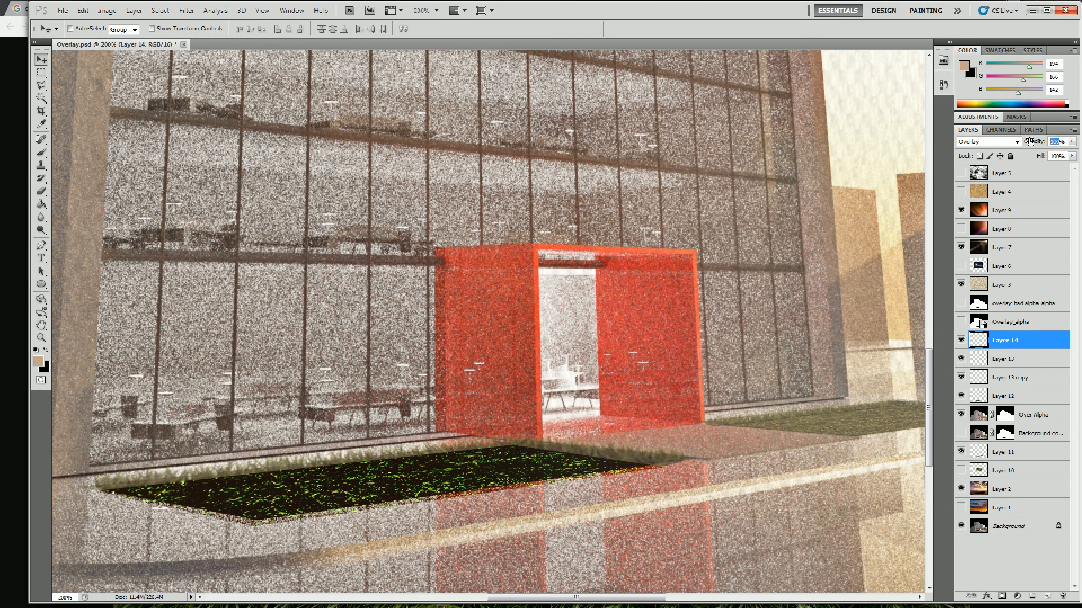
text(50)
key(Return)
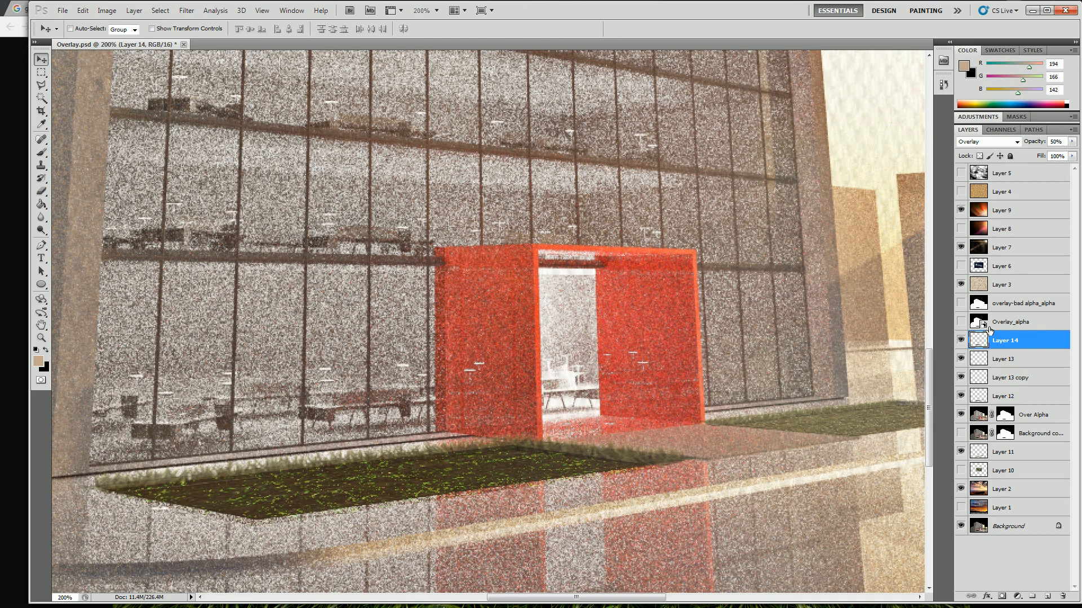
key(Delete)
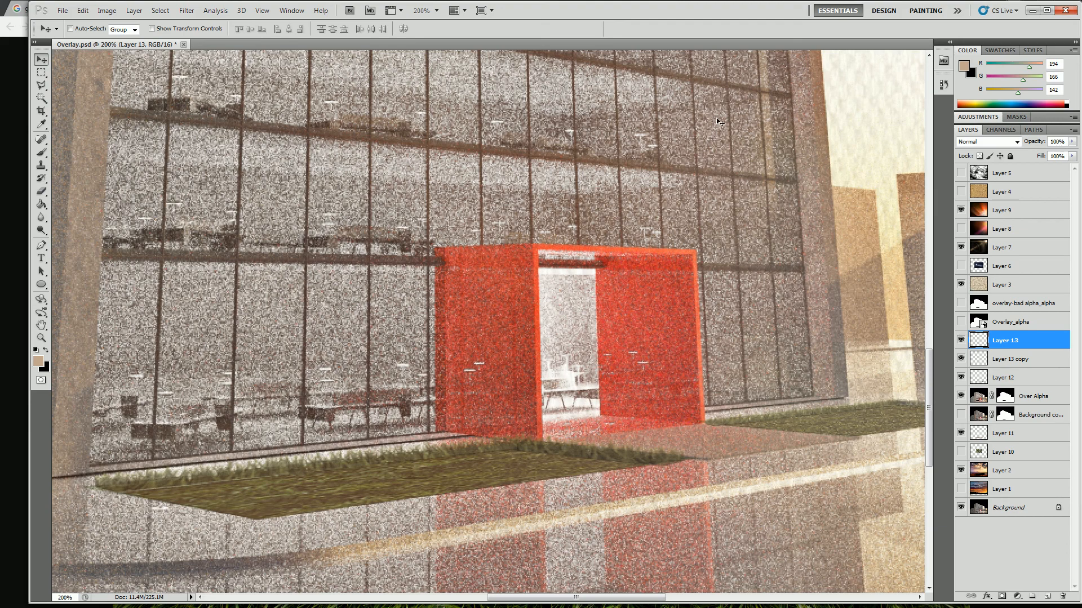
- Switch to Chrome and run an image search for "hand drawn rendering of landscape" in a new tab
key(alt+Tab)
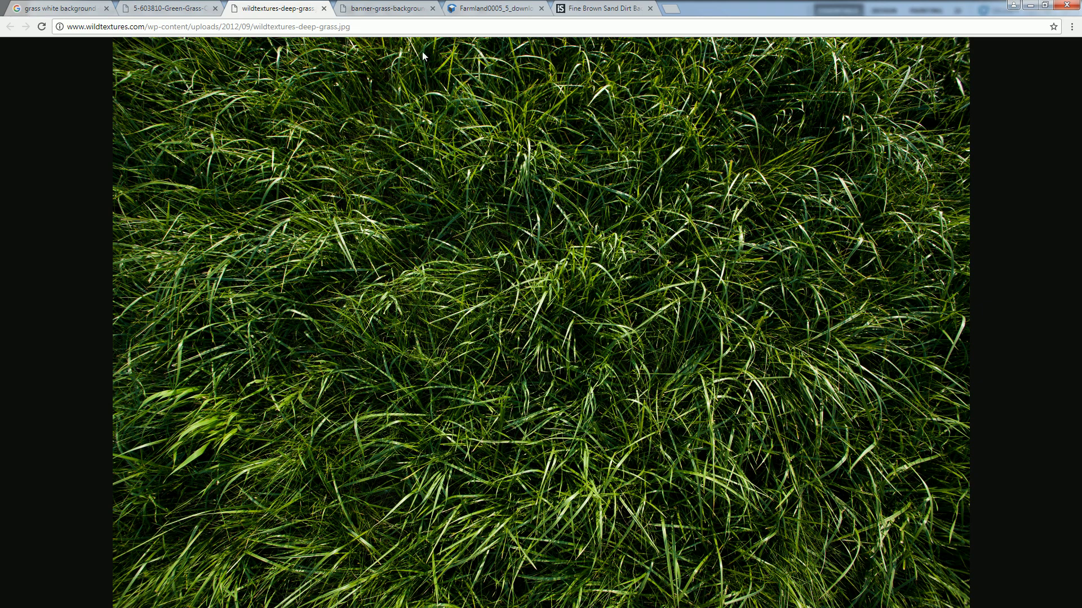
click(672, 10)
text(hand )
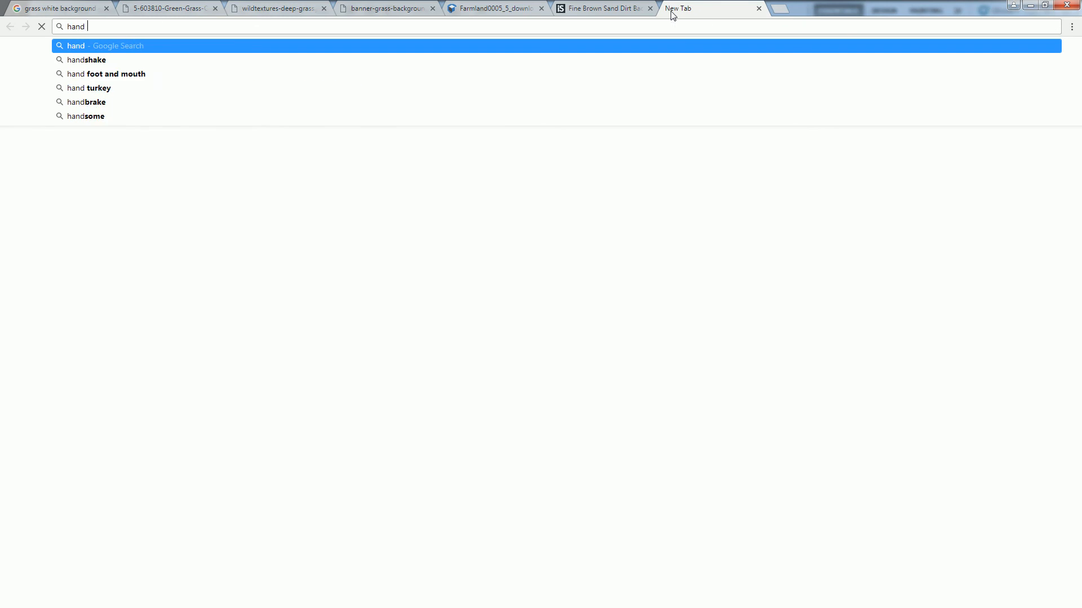
text(drawn rend)
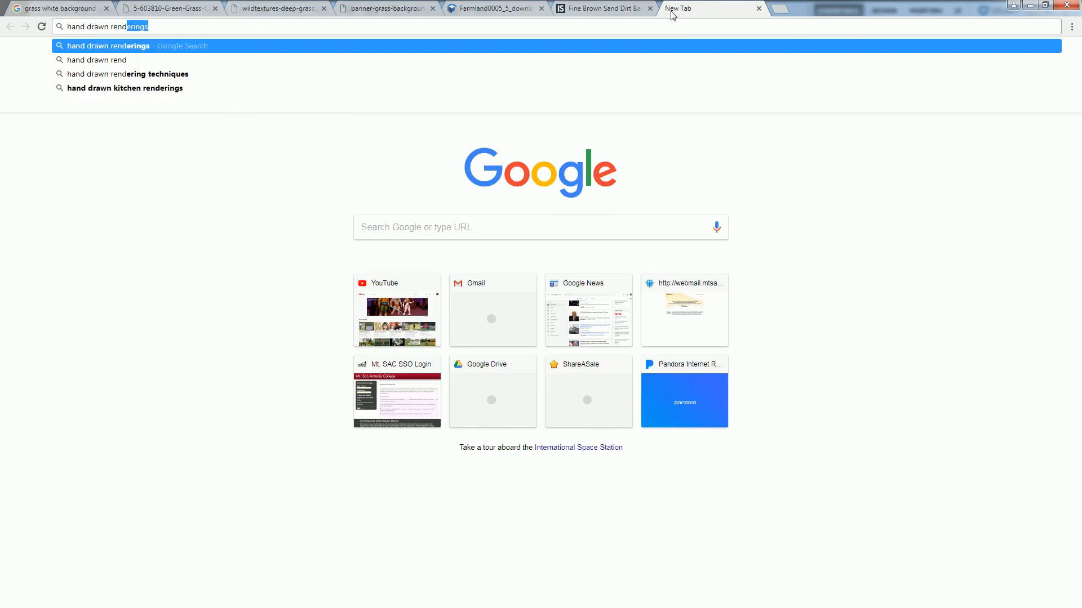
text(ering of landscape)
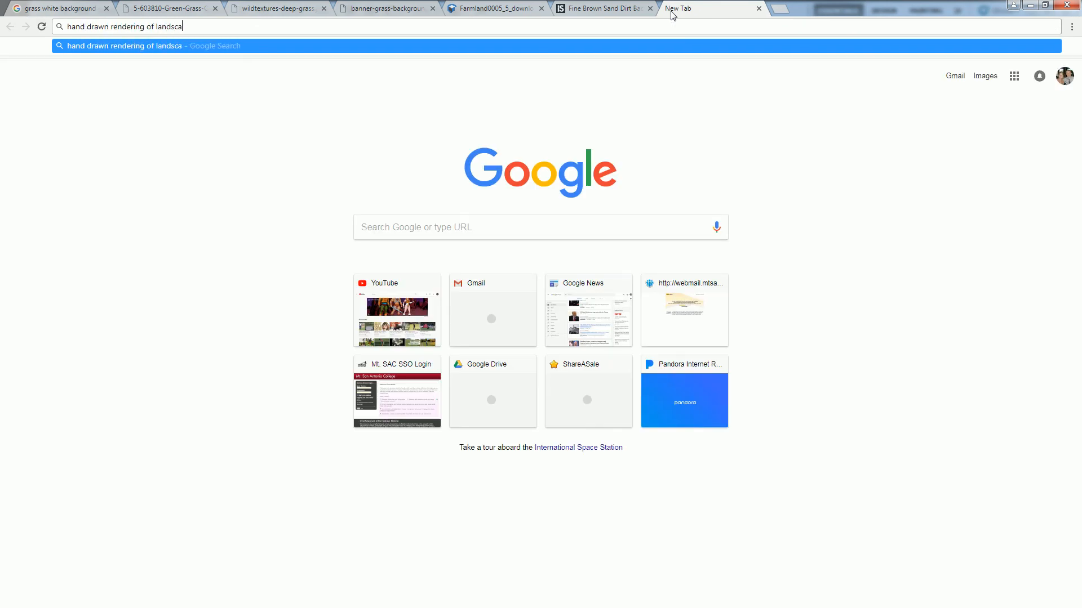
key(Return)
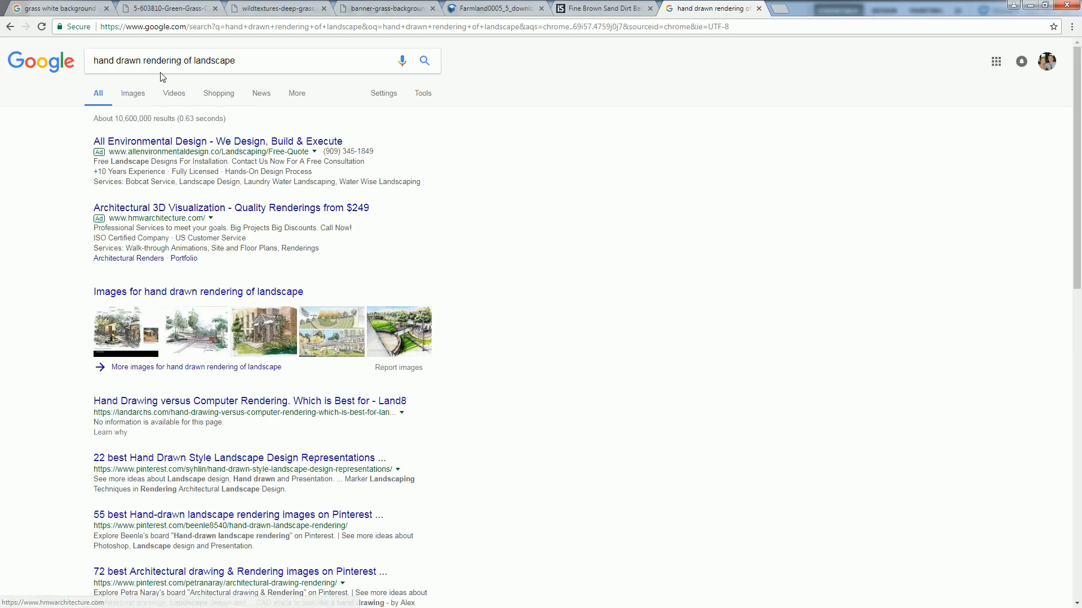
click(133, 94)
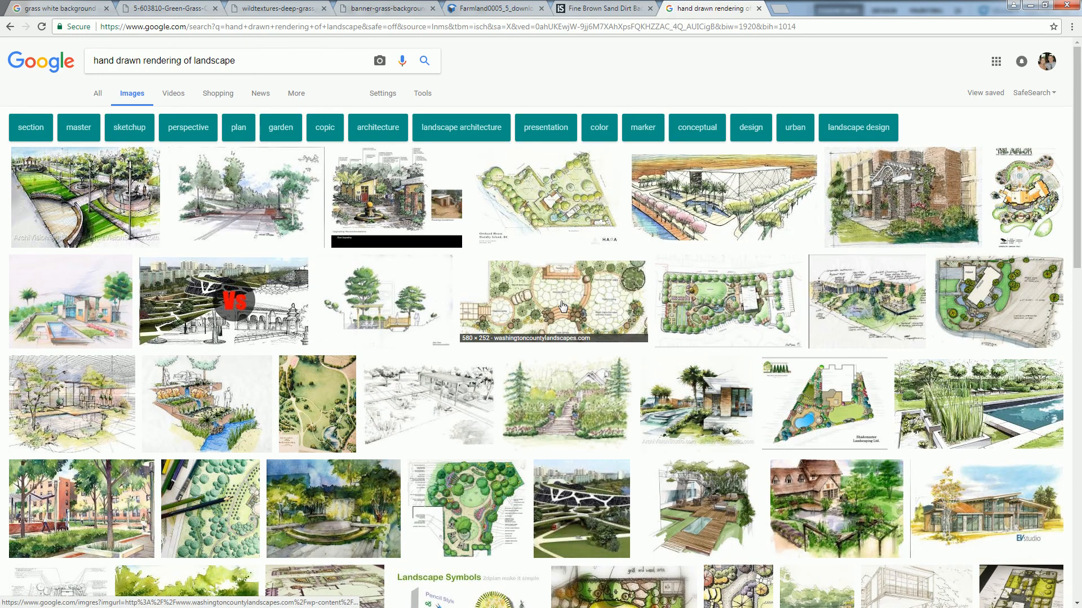
- View the hand-drawn rendering of the brick building with a stone-pillared pergola at full size, and return to Photoshop
click(891, 224)
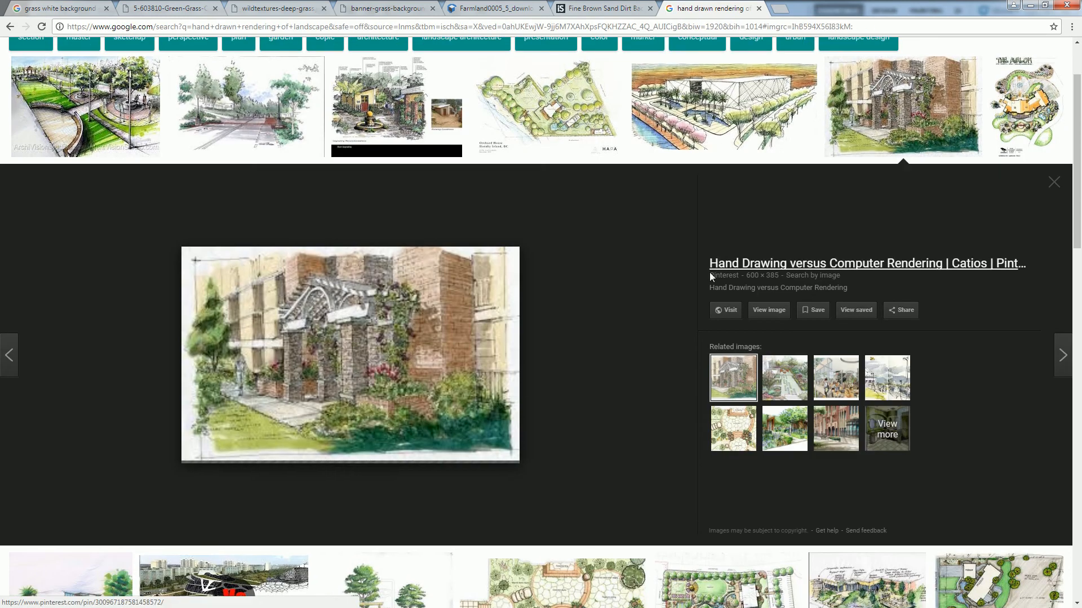
click(769, 311)
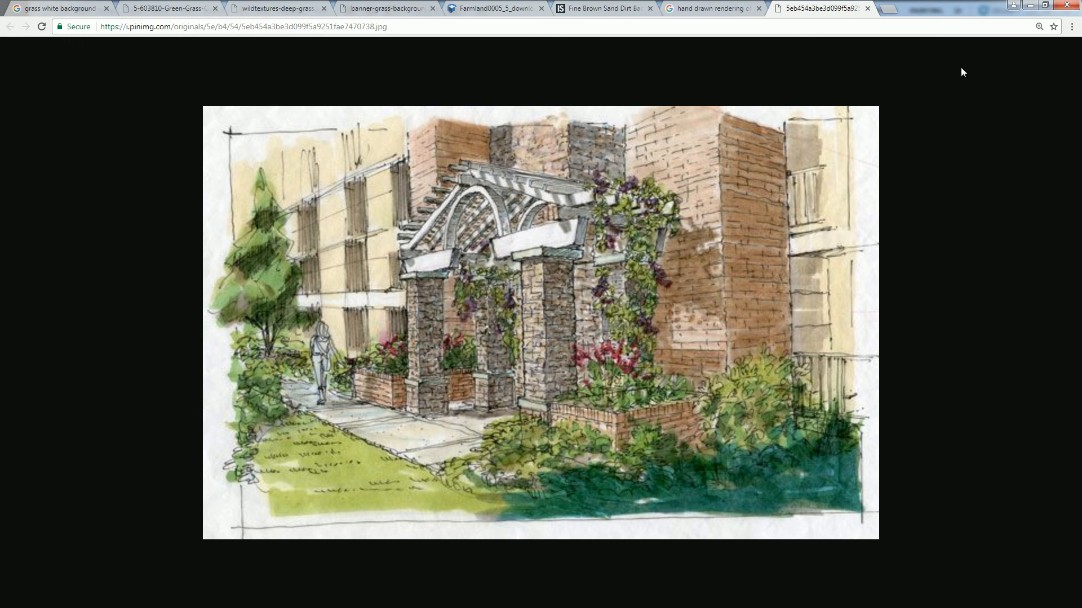
click(1031, 5)
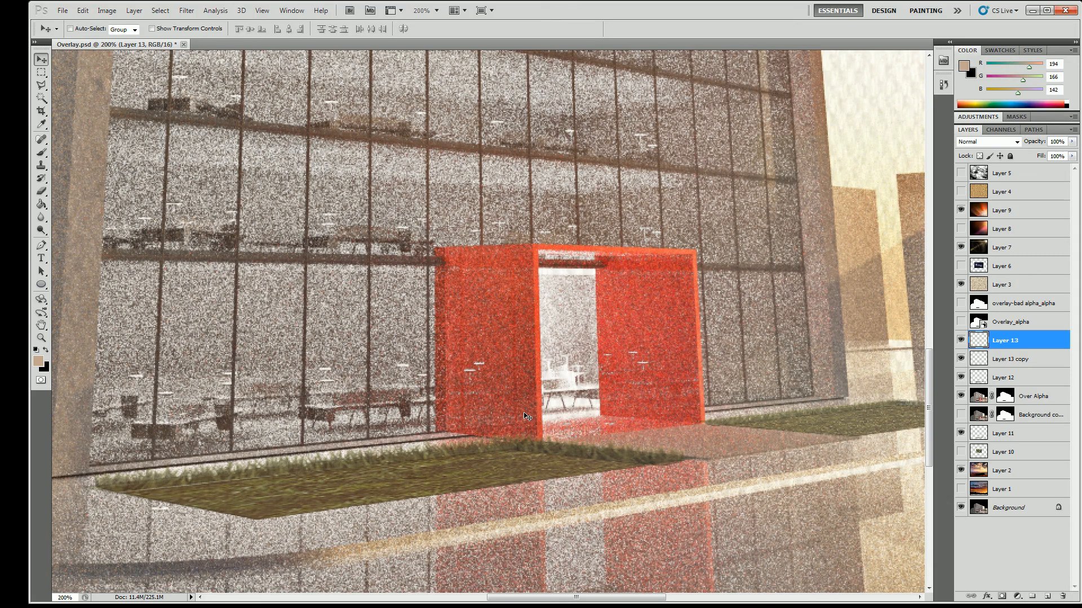